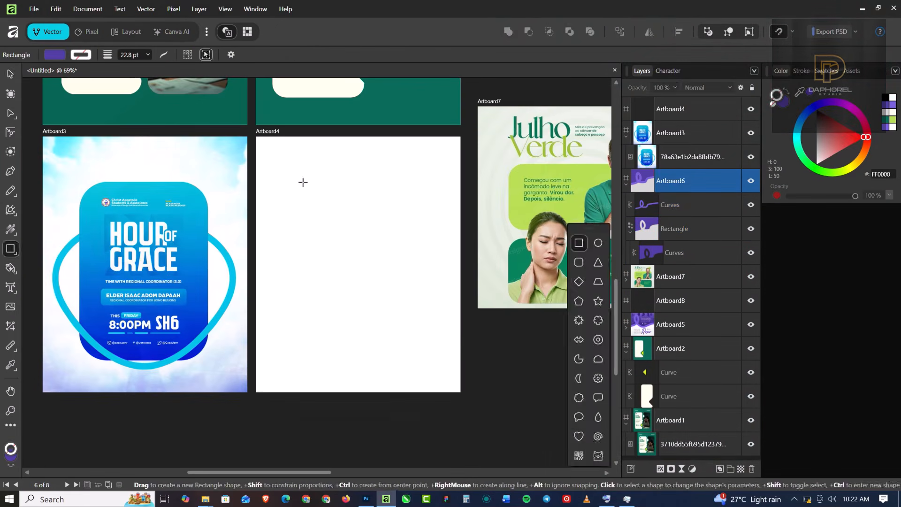
# - Draw a tall round-cornered rectangle on Artboard4 and a closed triangular Pen outline around it for corner rounding
pyautogui.moveTo(293, 183); pyautogui.dragTo(418, 361)
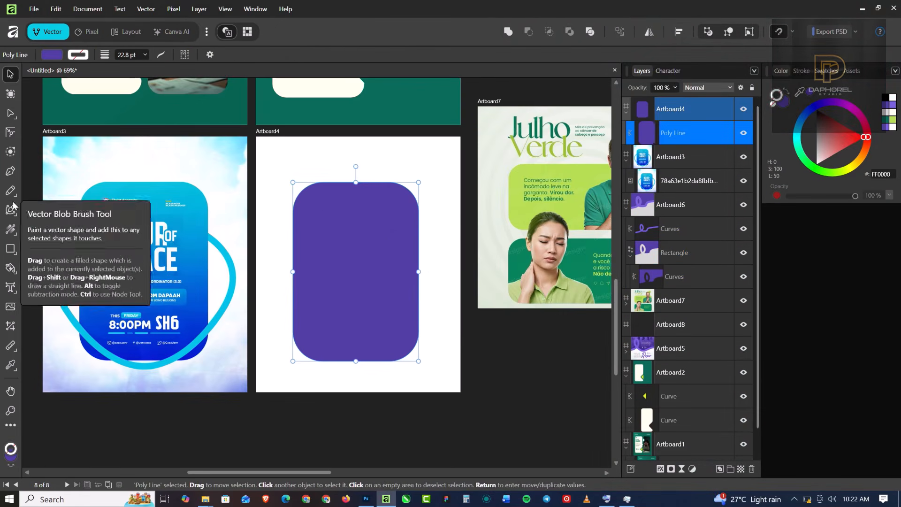
pyautogui.click(10, 171)
pyautogui.click(278, 230)
pyautogui.click(439, 230)
pyautogui.click(364, 374)
pyautogui.click(277, 230)
pyautogui.click(801, 71)
pyautogui.click(11, 133)
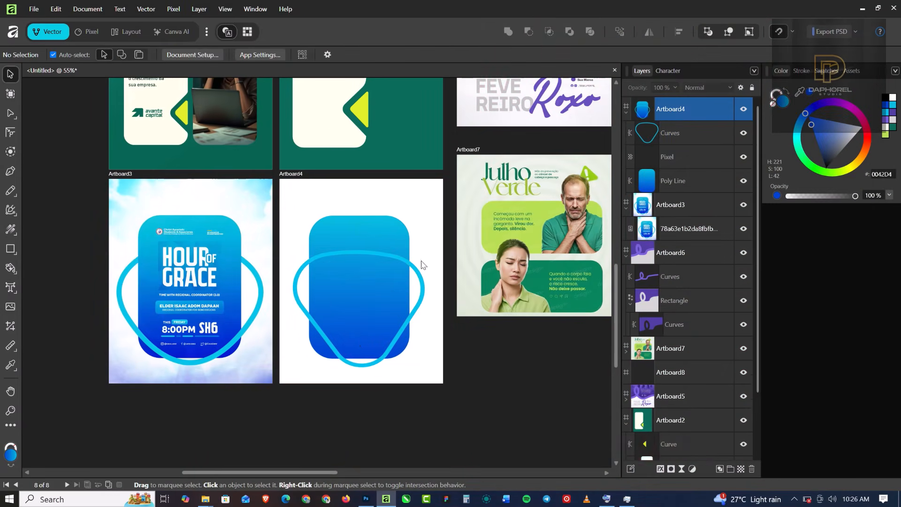
# - Examine the reference posters on Artboard1, Artboard3, Artboard5 and Artboard7, both as an overview and up close
pyautogui.keyDown('shift'); pyautogui.click(703, 228); pyautogui.keyUp('shift')
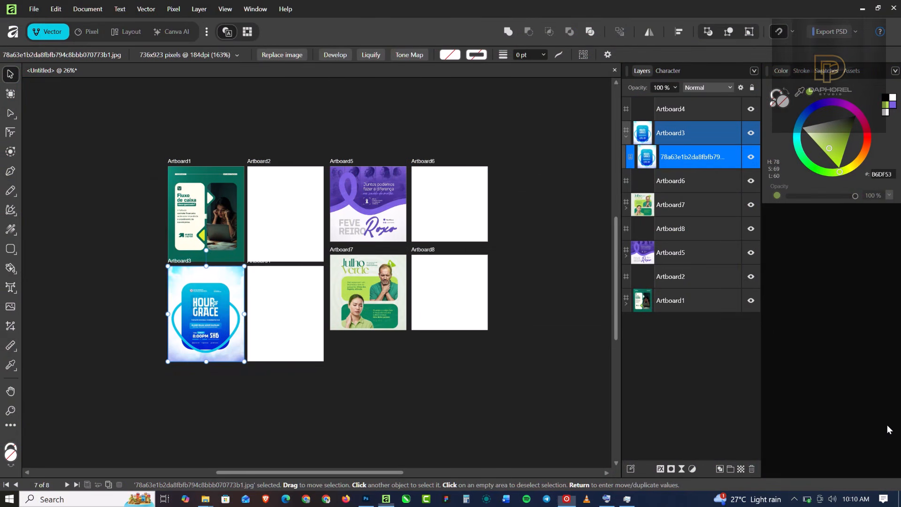
pyautogui.hotkey('ctrl', '0')
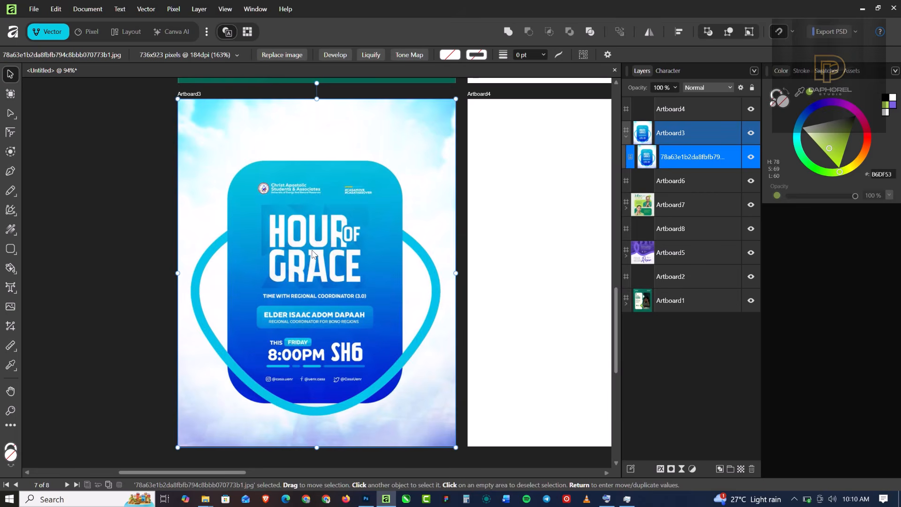
pyautogui.scroll(-6, 265, 269)
pyautogui.scroll(8, 273, 211)
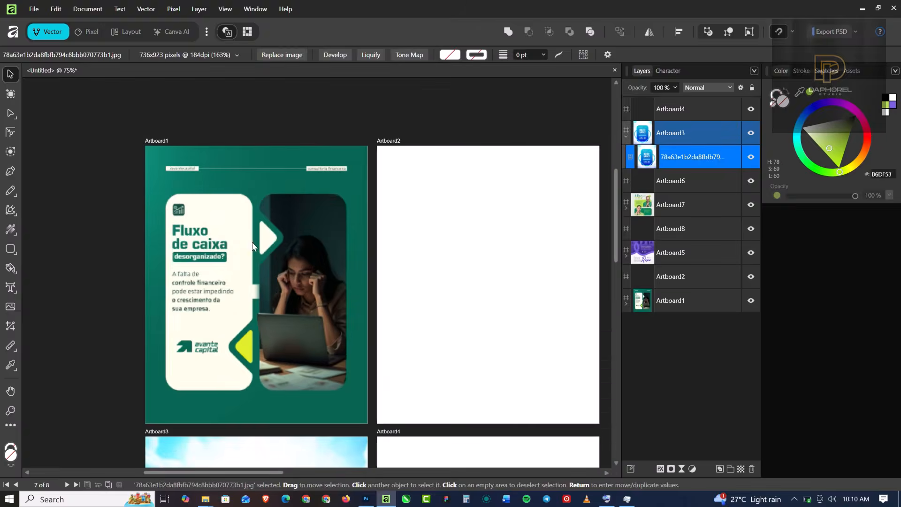
pyautogui.scroll(-5, 117, 176)
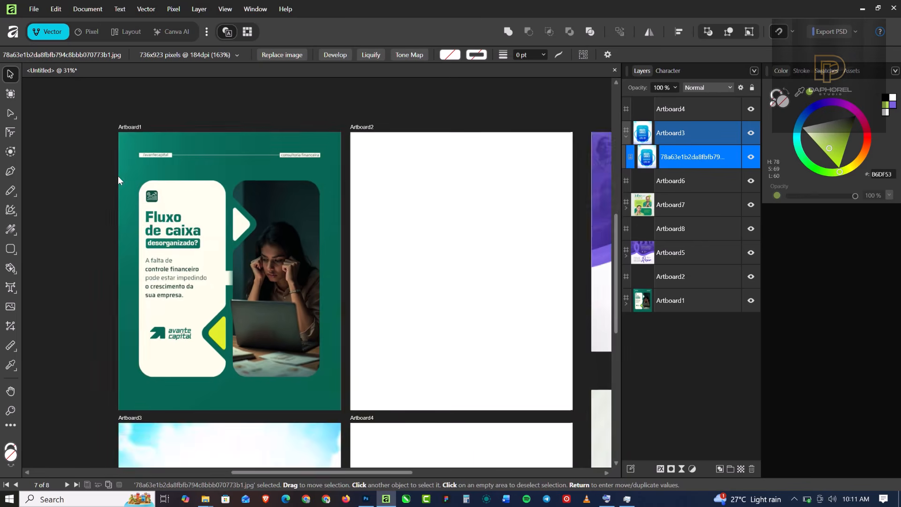
pyautogui.scroll(6, 328, 176)
pyautogui.scroll(-6, 341, 179)
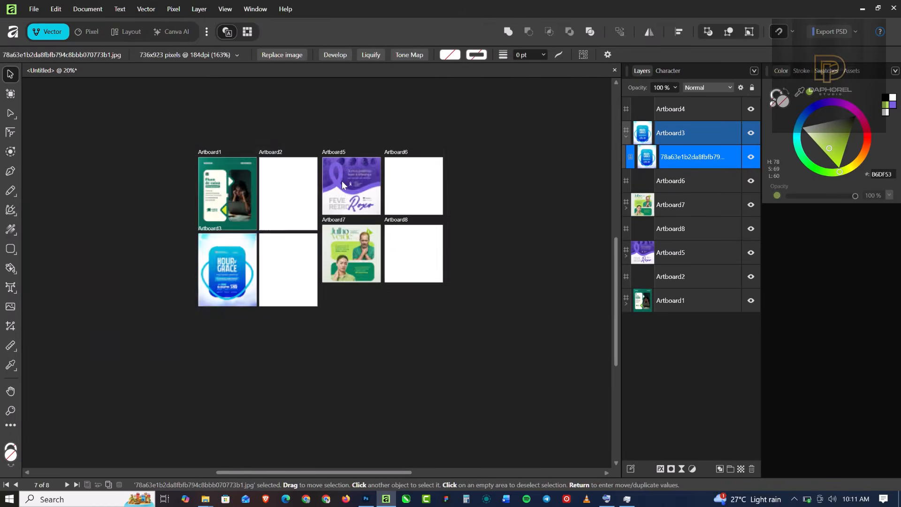
pyautogui.scroll(3, 357, 216)
pyautogui.scroll(-4, 375, 262)
pyautogui.scroll(8, 288, 196)
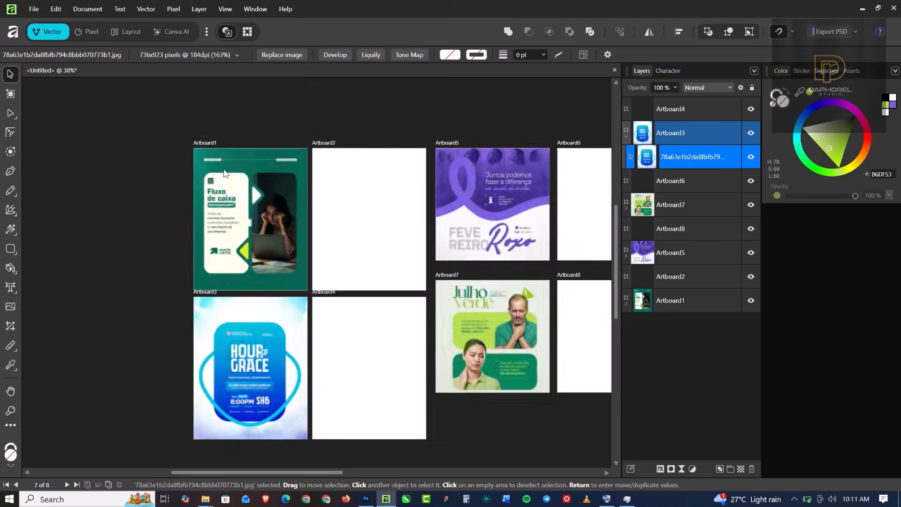
pyautogui.scroll(-3, 215, 154)
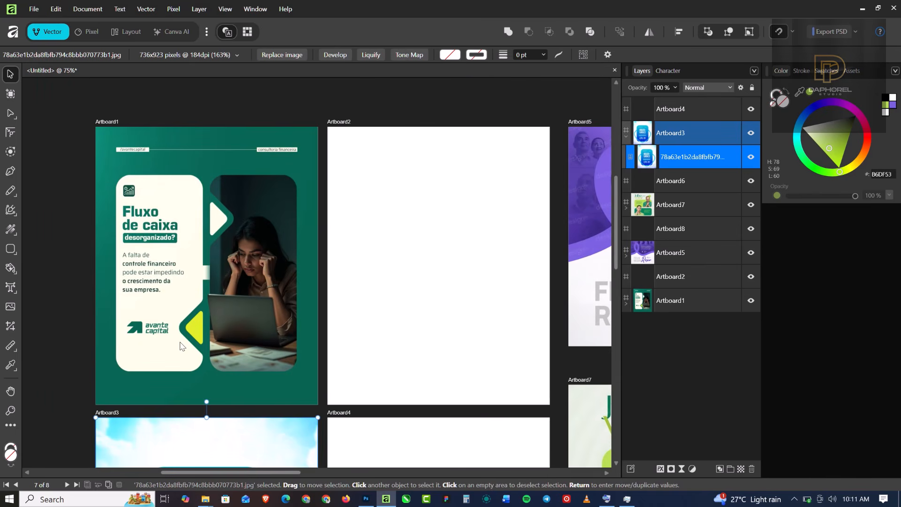
# - Compare the "Fluxo de caixa" poster on Artboard1 with the blank Artboard2 beside it
pyautogui.click(195, 162)
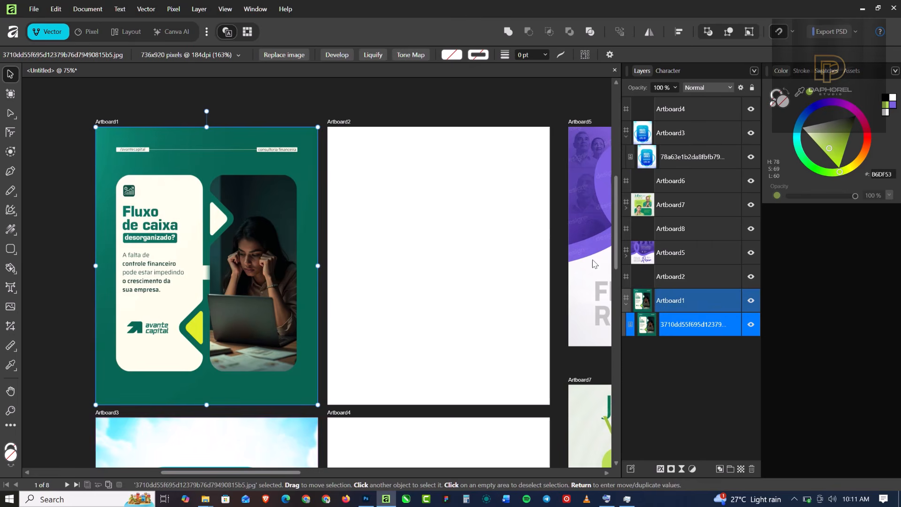
pyautogui.click(371, 175)
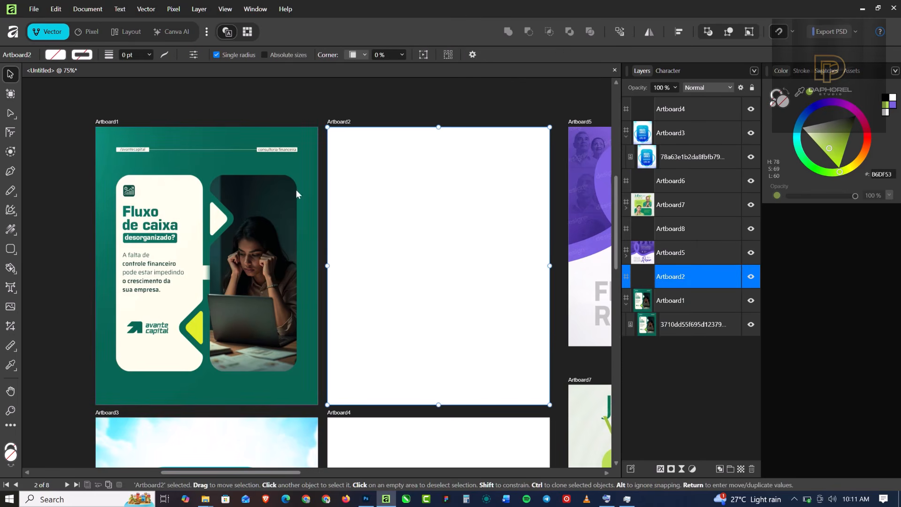
pyautogui.scroll(-4, 177, 218)
pyautogui.scroll(4, 224, 212)
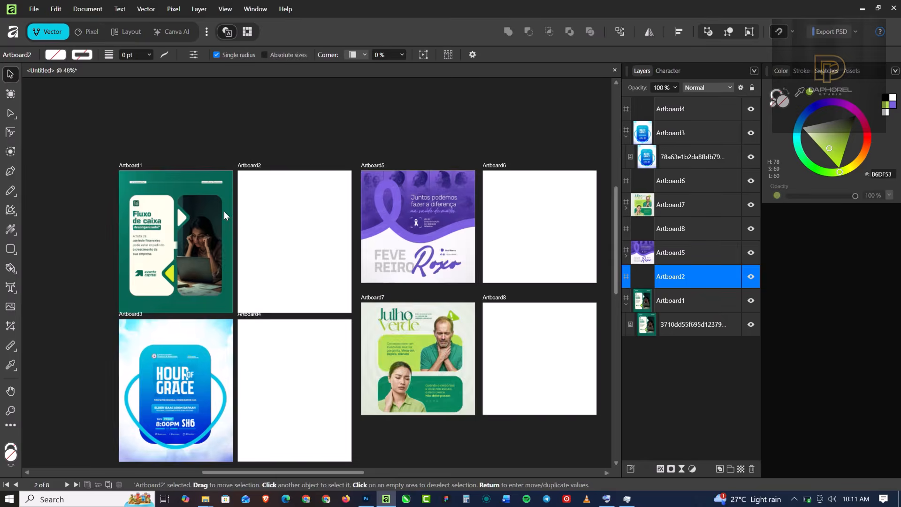
pyautogui.scroll(-3, 490, 227)
pyautogui.scroll(3, 375, 229)
pyautogui.scroll(-1, 412, 241)
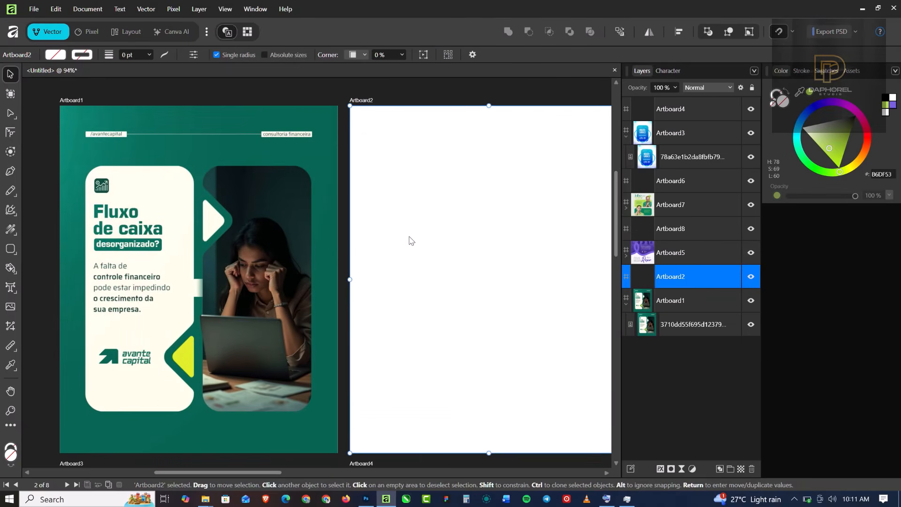
pyautogui.scroll(1, 403, 227)
pyautogui.scroll(-1, 403, 240)
pyautogui.scroll(-1, 403, 240)
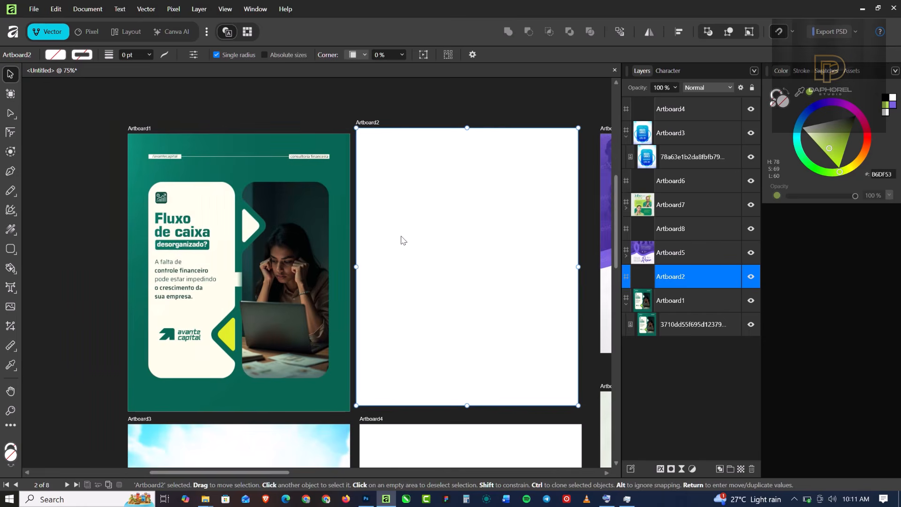
# - Undo the accidental move of Artboard2
pyautogui.hotkey('ctrl', 'z')
pyautogui.press('space')
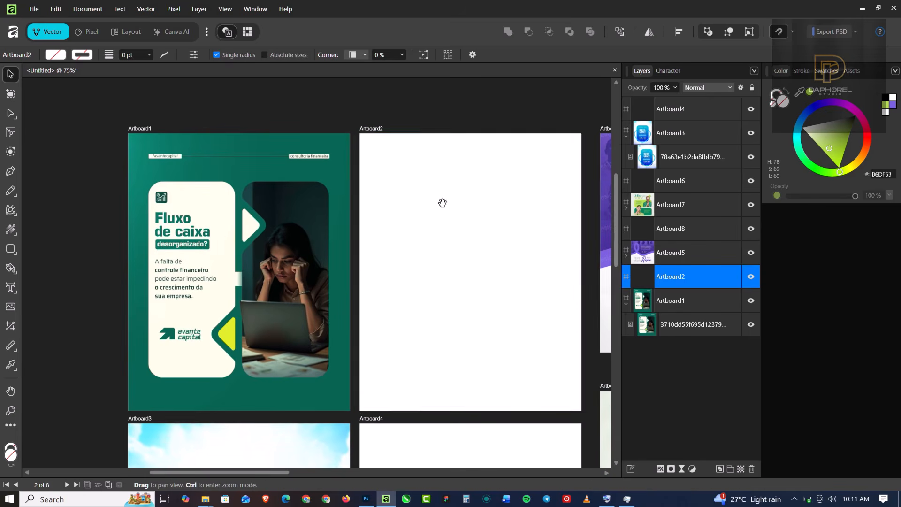
pyautogui.moveTo(442, 203); pyautogui.dragTo(449, 164)
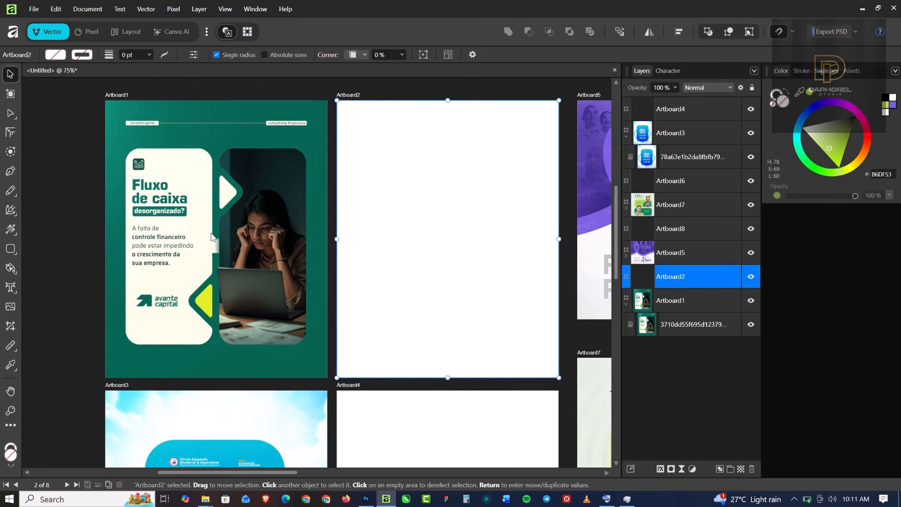
# - Fill Artboard2 with the dark green 0B6C5B sampled from the background of the Artboard1 poster
pyautogui.scroll(6, 220, 227)
pyautogui.moveTo(401, 204); pyautogui.dragTo(300, 315)
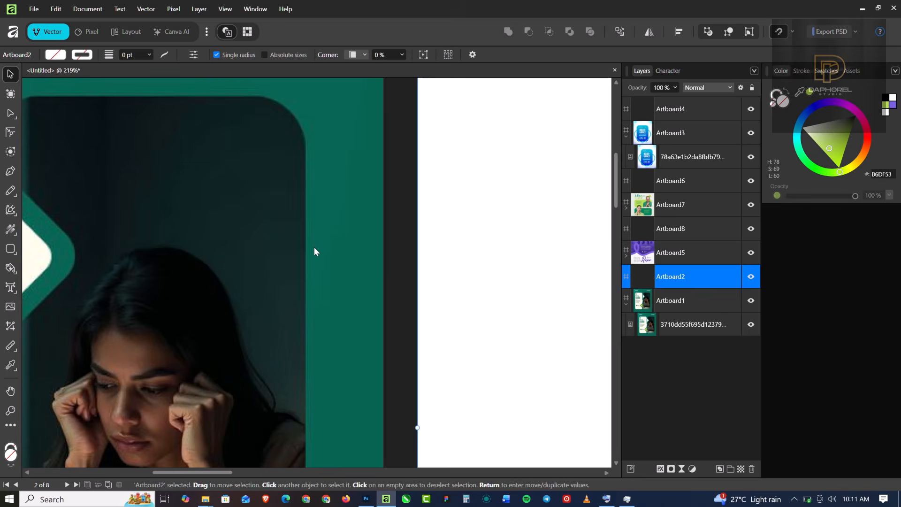
pyautogui.scroll(-8, 314, 246)
pyautogui.scroll(2, 364, 247)
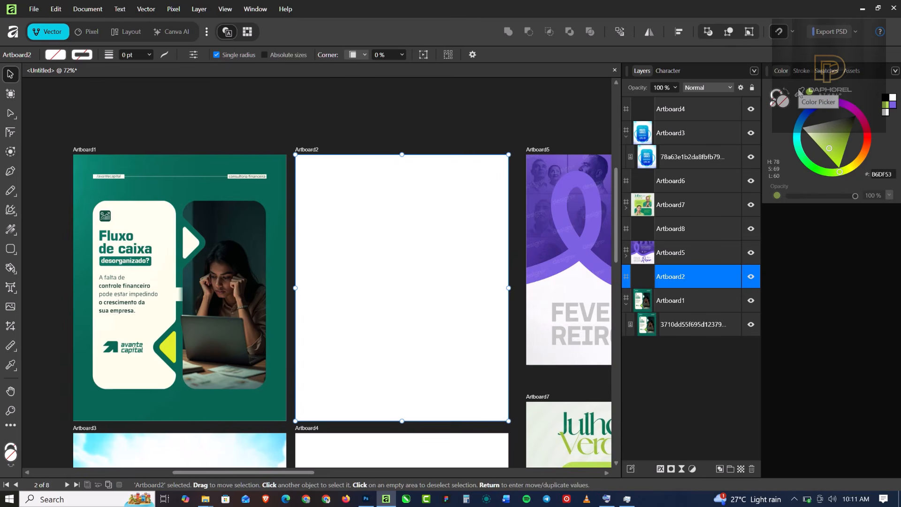
pyautogui.moveTo(799, 92); pyautogui.dragTo(162, 164)
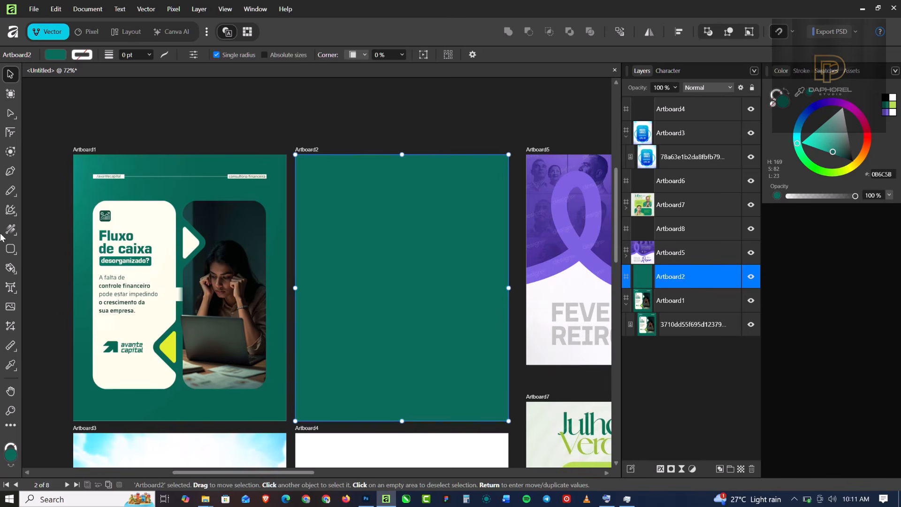
pyautogui.click(10, 251)
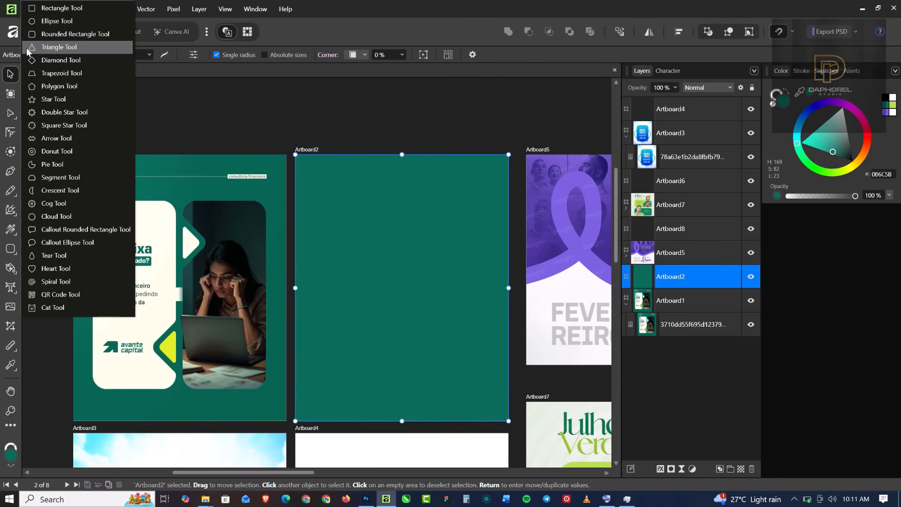
pyautogui.click(50, 36)
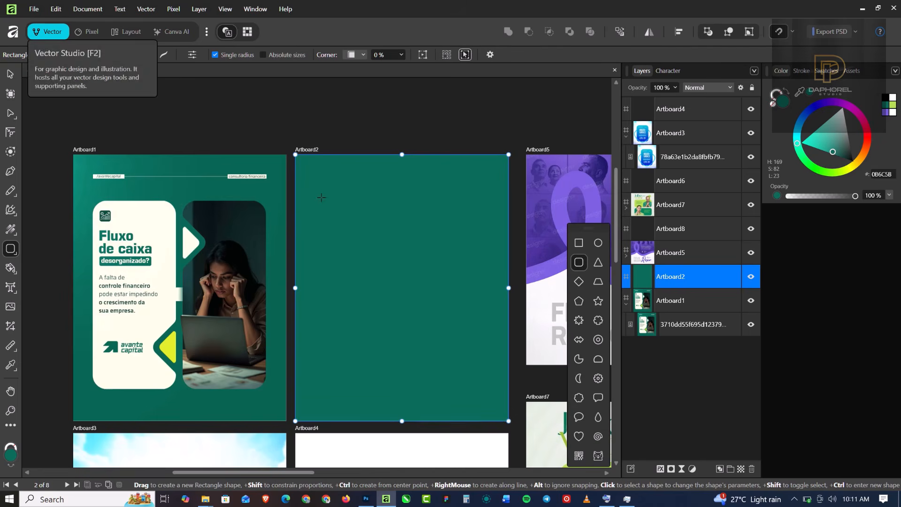
pyautogui.moveTo(323, 190); pyautogui.dragTo(440, 397)
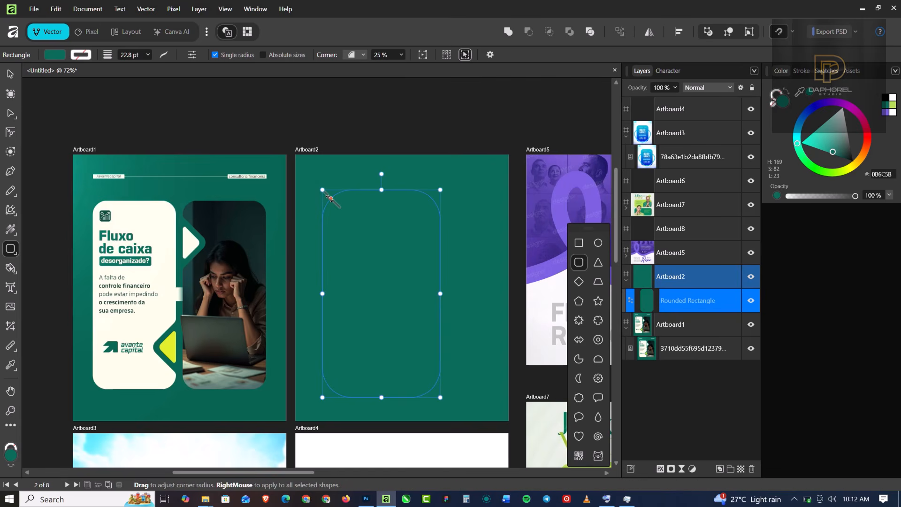
pyautogui.click(9, 74)
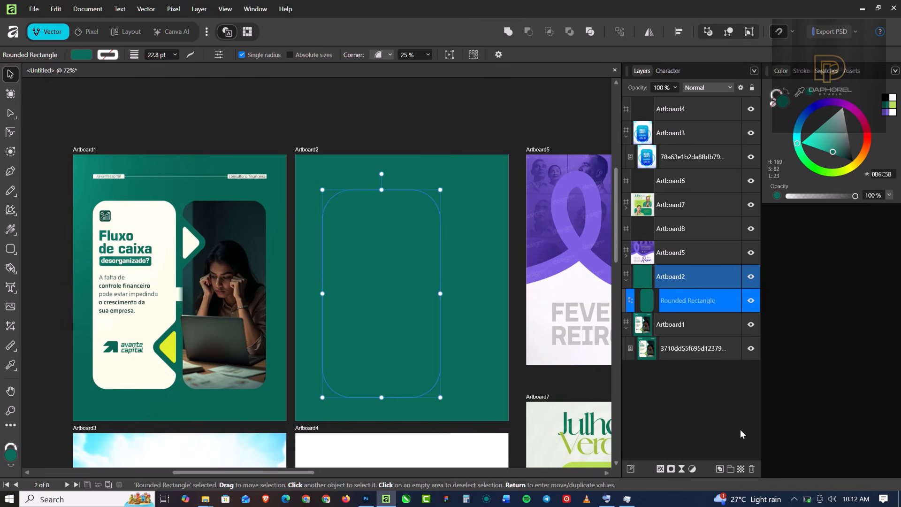
pyautogui.click(752, 470)
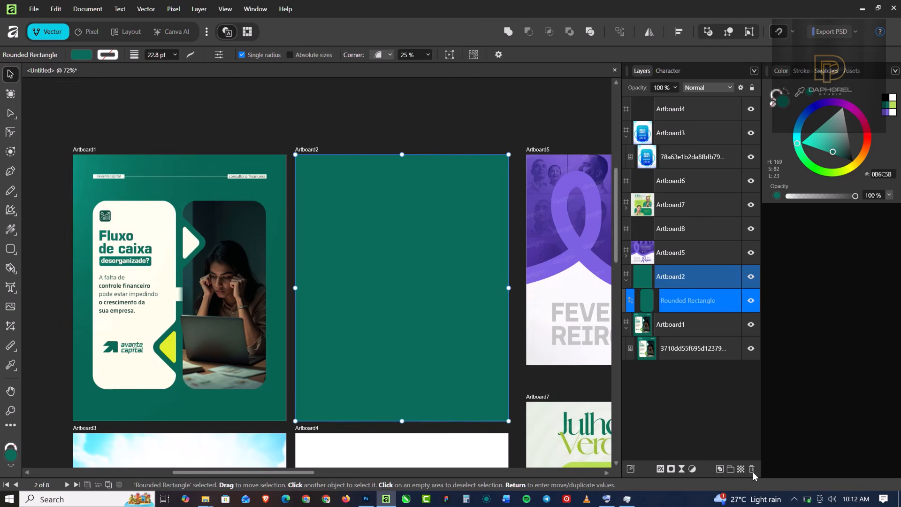
# - Draw a tall rectangle on the left part of Artboard2 and round all four of its corners with the Corner tool
pyautogui.click(11, 249)
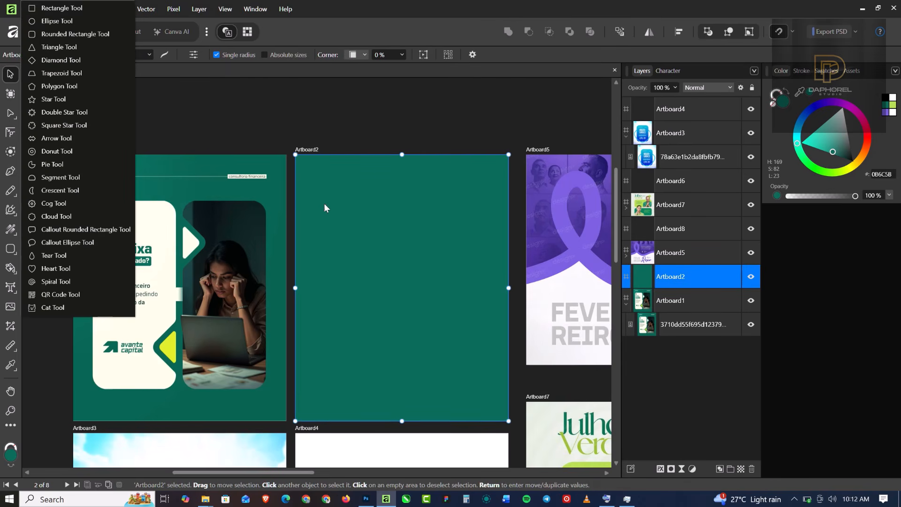
pyautogui.moveTo(312, 199); pyautogui.dragTo(408, 393)
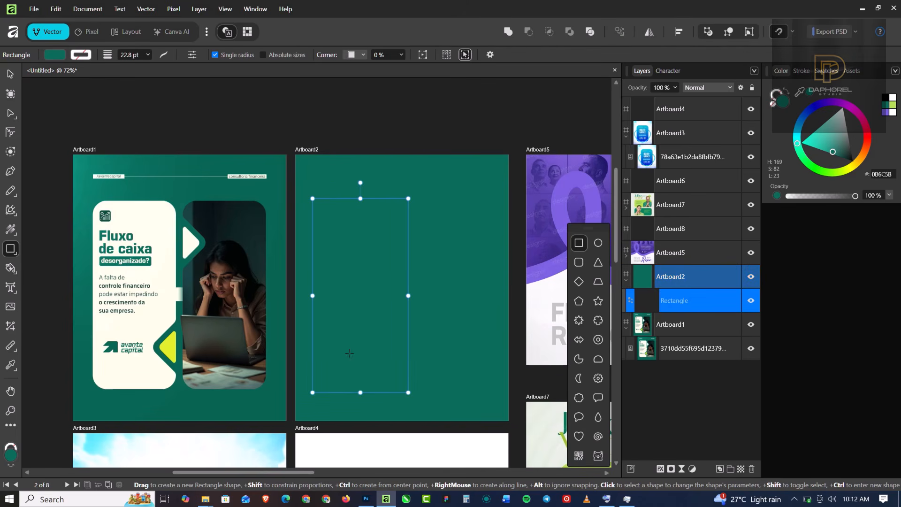
pyautogui.click(10, 132)
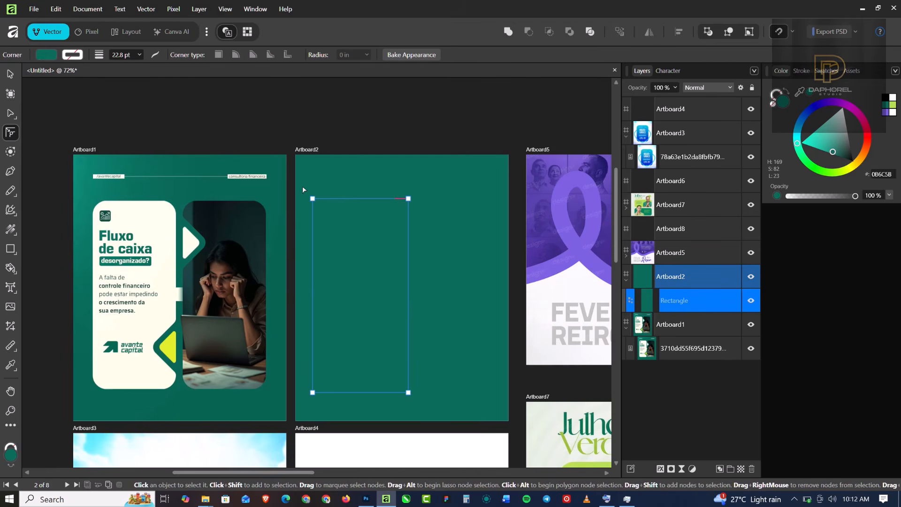
pyautogui.moveTo(302, 186); pyautogui.dragTo(391, 380)
pyautogui.press('a')
pyautogui.press('v')
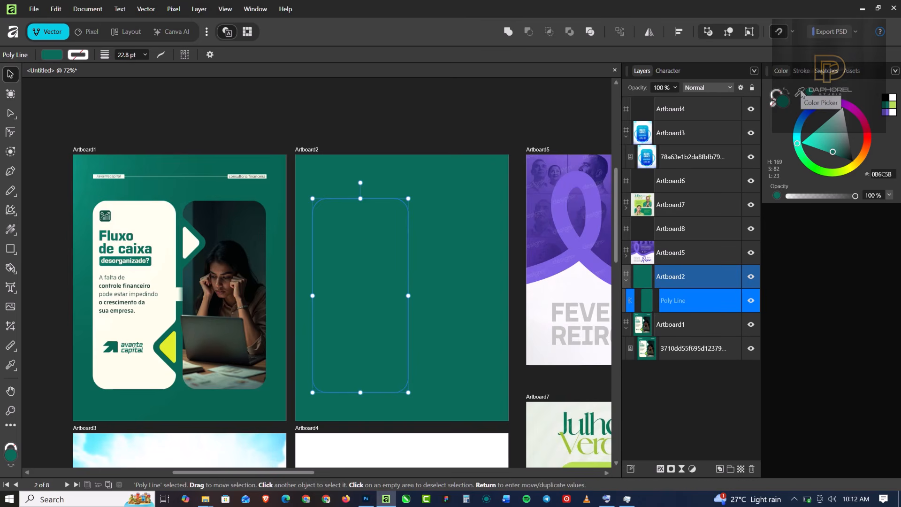
# - Fill the rounded rectangle with the cream colour FFFDEE sampled from the text card of the Artboard1 poster, and deselect it
pyautogui.moveTo(801, 92); pyautogui.dragTo(141, 220)
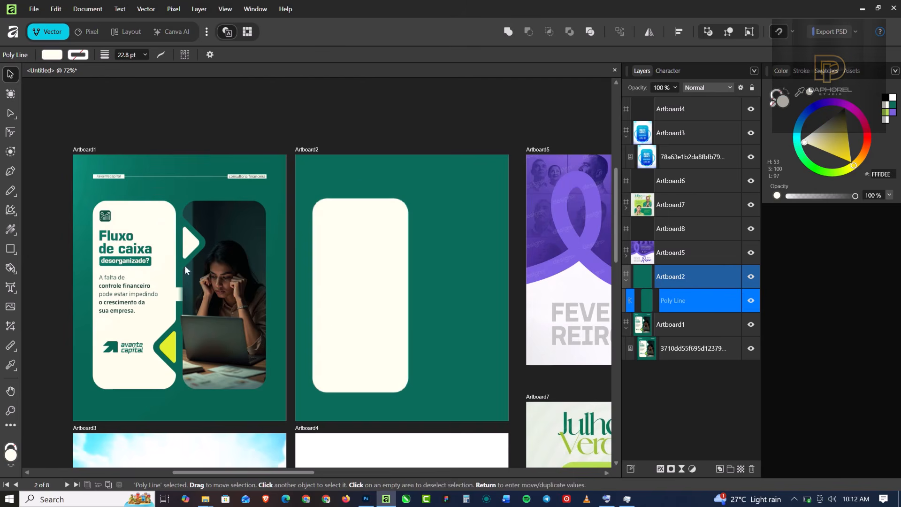
pyautogui.click(280, 113)
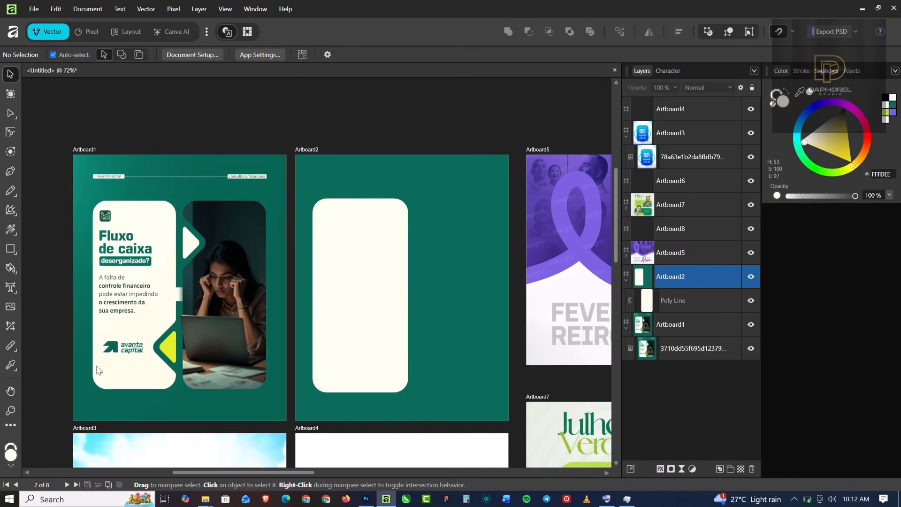
# - Draw a cream square overlapping the lower right edge of the rounded rectangle on Artboard2, matching the reference notch's location
pyautogui.scroll(3, 183, 362)
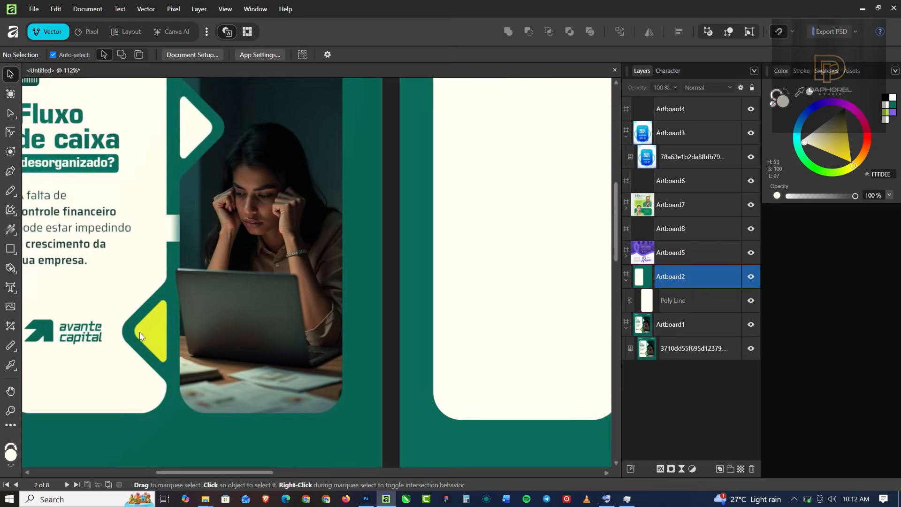
pyautogui.scroll(-2, 140, 336)
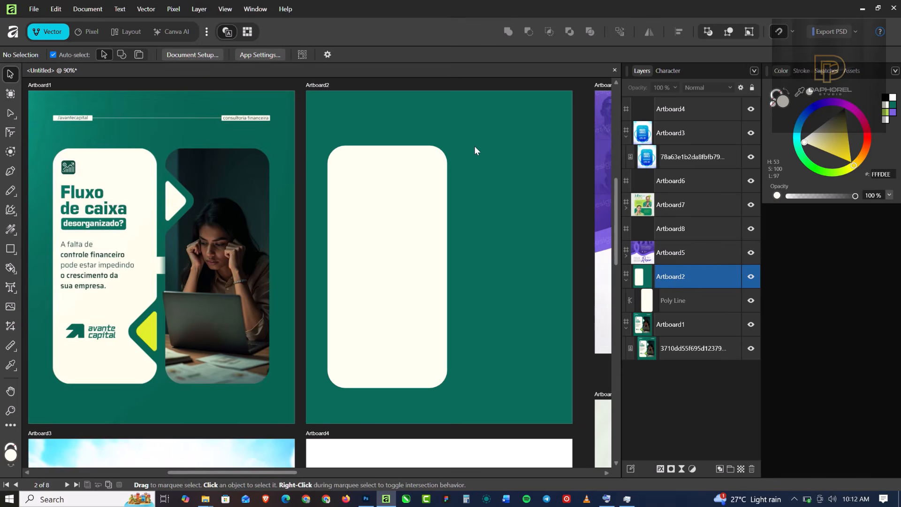
pyautogui.click(12, 254)
pyautogui.click(64, 7)
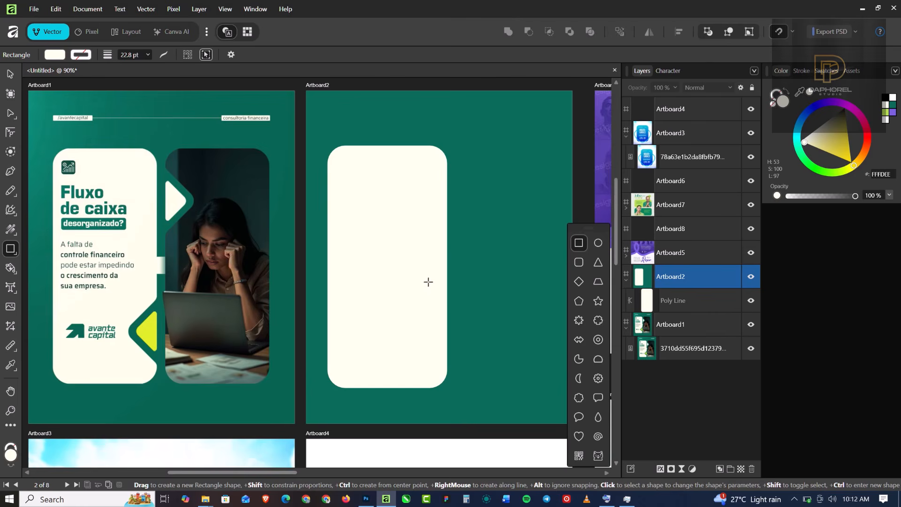
pyautogui.moveTo(428, 282); pyautogui.dragTo(487, 349)
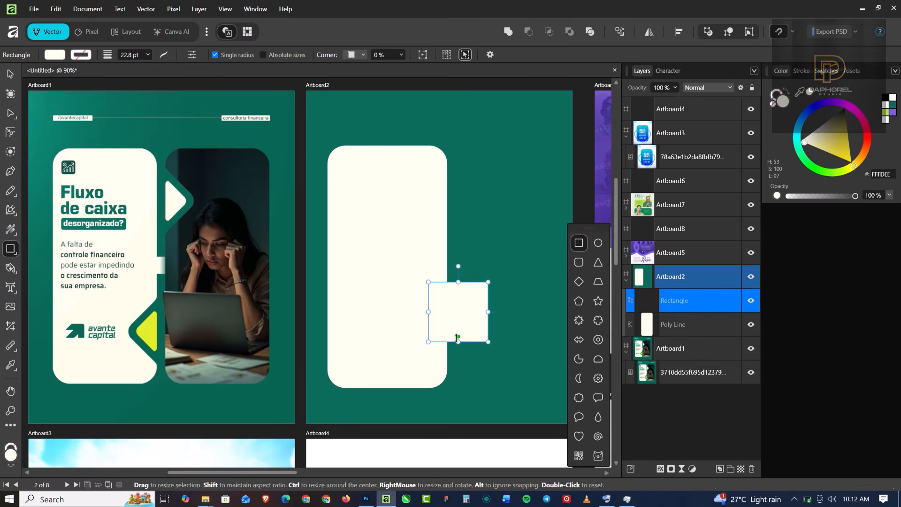
pyautogui.scroll(2, 455, 327)
pyautogui.scroll(-1, 428, 287)
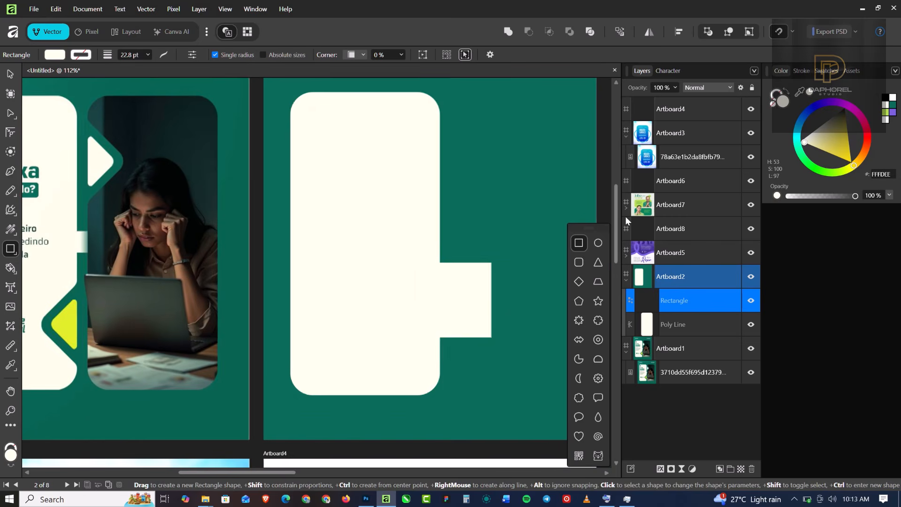
# - Fill the square on Artboard2 with the yellow-green E0EE29 sampled from the triangle on the Artboard1 poster
pyautogui.click(833, 160)
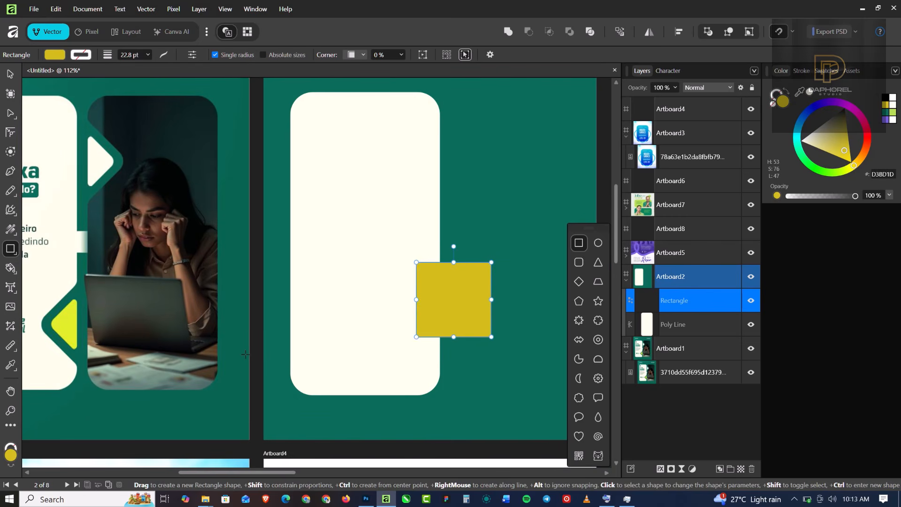
pyautogui.moveTo(799, 94); pyautogui.dragTo(72, 333)
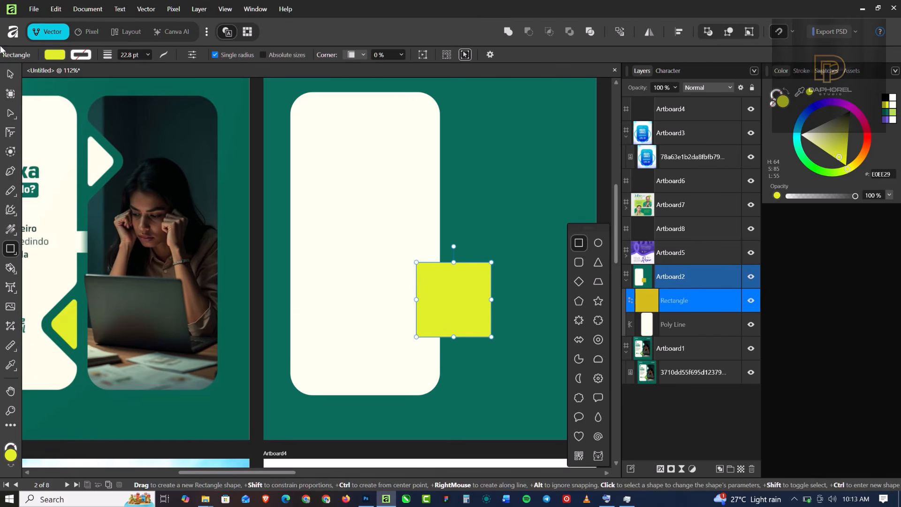
pyautogui.click(13, 76)
# - Round all four corners of the yellow-green square slightly with the Corner tool
pyautogui.scroll(-3, 309, 235)
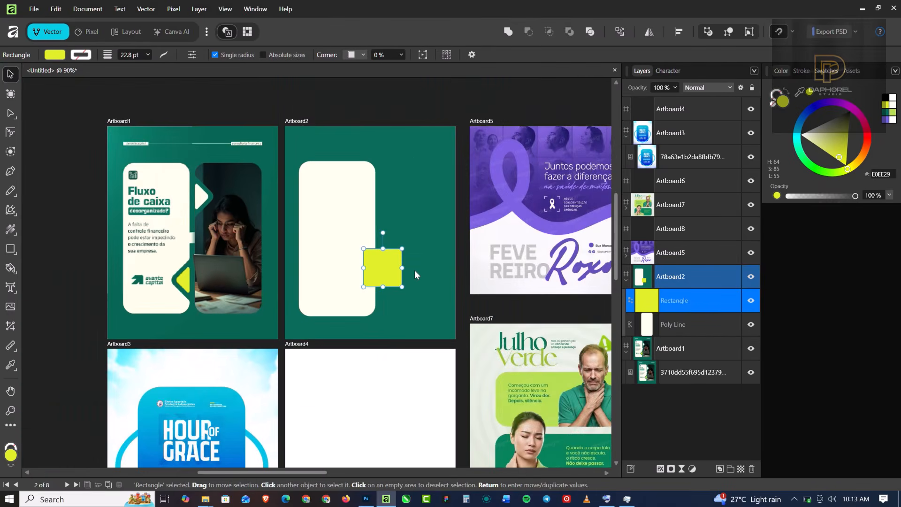
pyautogui.scroll(3, 415, 269)
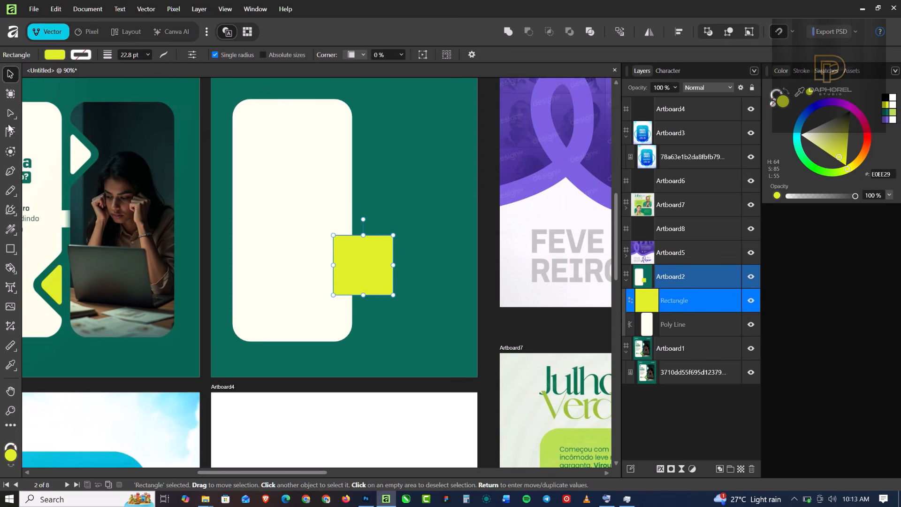
pyautogui.press('c')
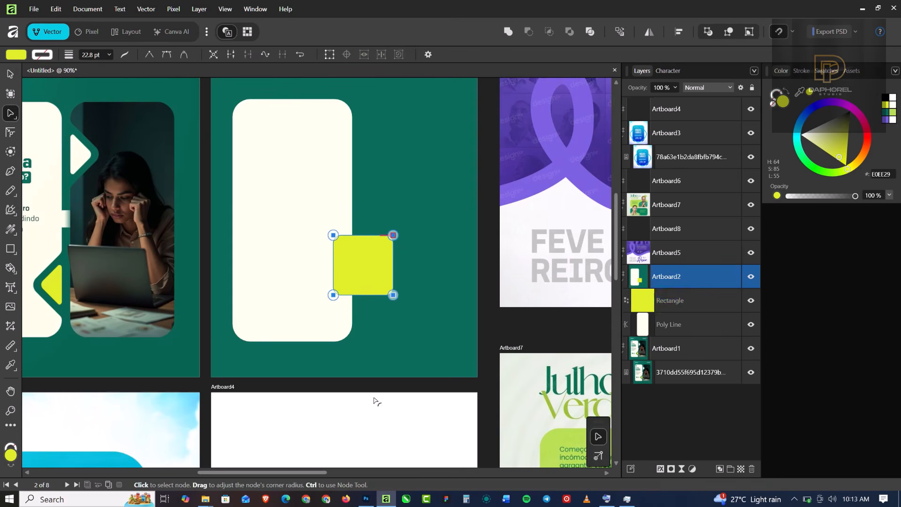
pyautogui.scroll(2, 334, 296)
pyautogui.moveTo(333, 295); pyautogui.dragTo(362, 287)
pyautogui.click(10, 133)
pyautogui.press('v')
# - Rotate the rounded square into a diamond and move it to overlap the lower right edge of the cream rectangle
pyautogui.scroll(-3, 454, 318)
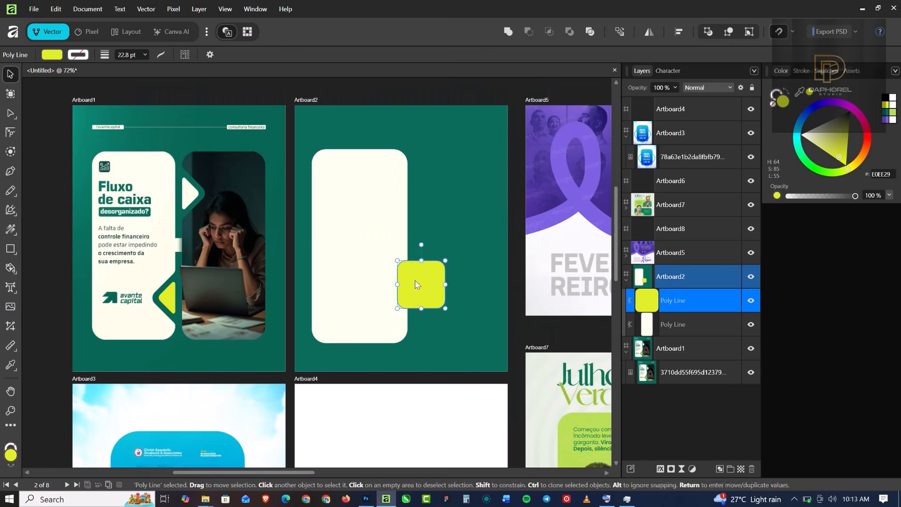
pyautogui.moveTo(421, 244); pyautogui.dragTo(490, 264)
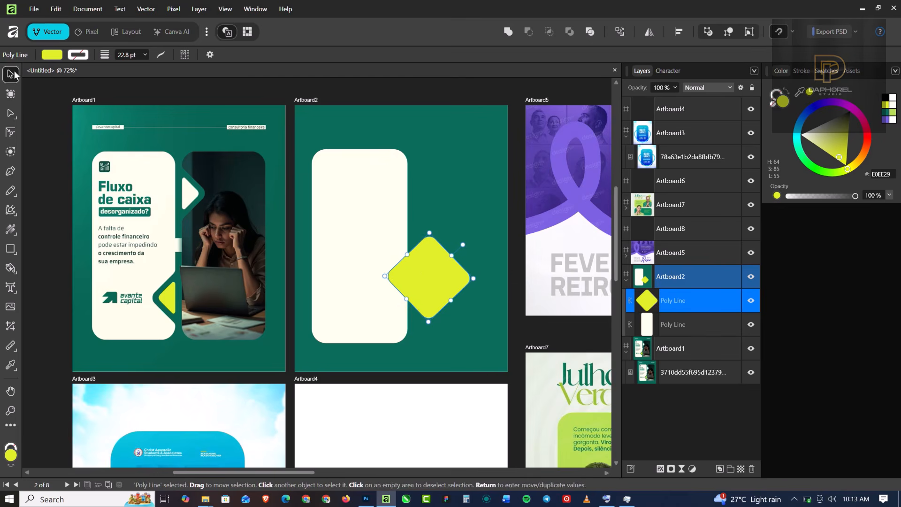
pyautogui.moveTo(414, 280); pyautogui.dragTo(411, 297)
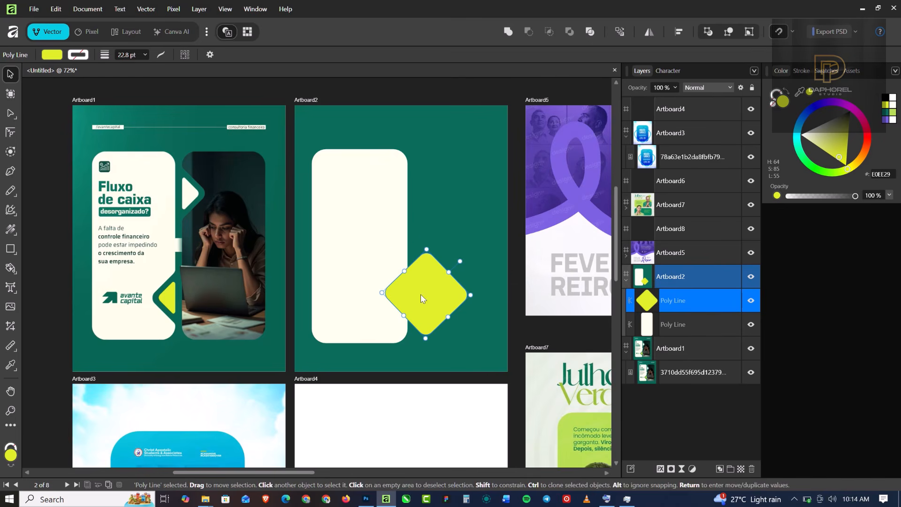
pyautogui.moveTo(421, 295); pyautogui.dragTo(413, 295)
# - Remove the part of the diamond outside the cream rectangle with the Shape Builder in subtract mode, and deselect the shapes
pyautogui.keyDown('shift'); pyautogui.click(694, 326); pyautogui.keyUp('shift')
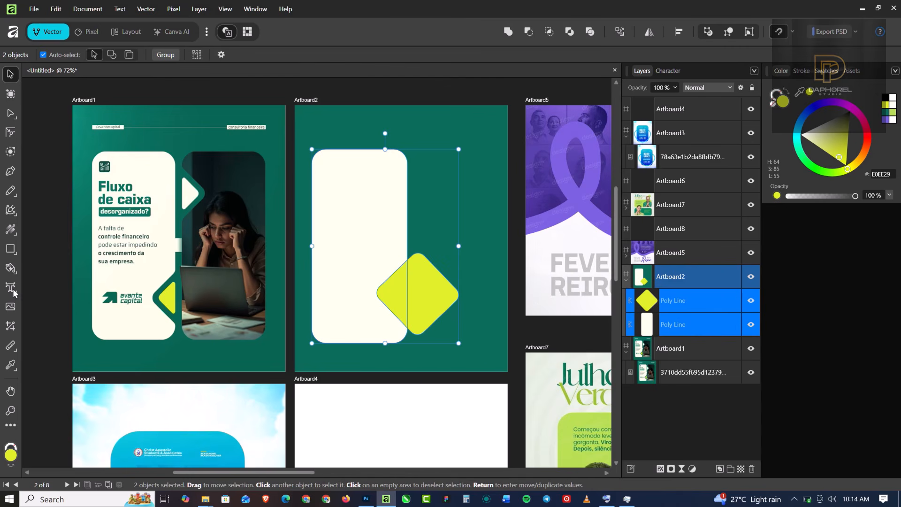
pyautogui.click(15, 272)
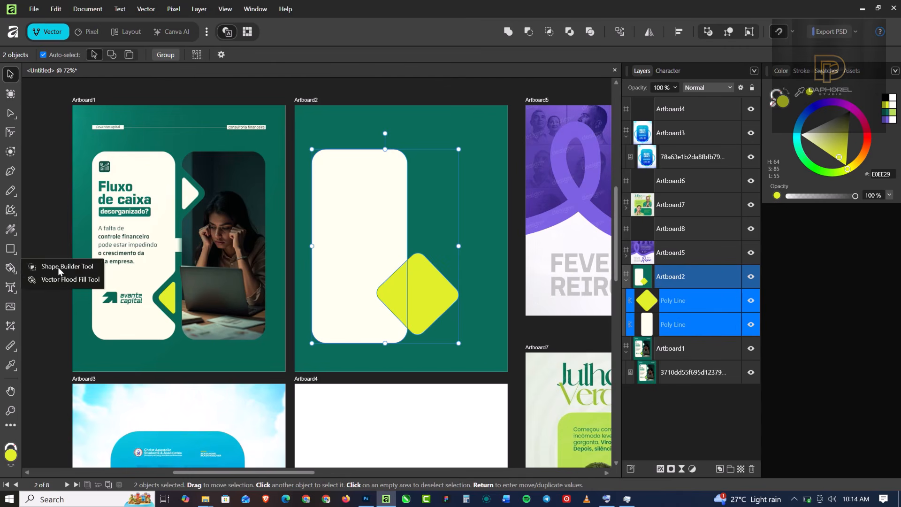
pyautogui.click(60, 267)
pyautogui.click(103, 55)
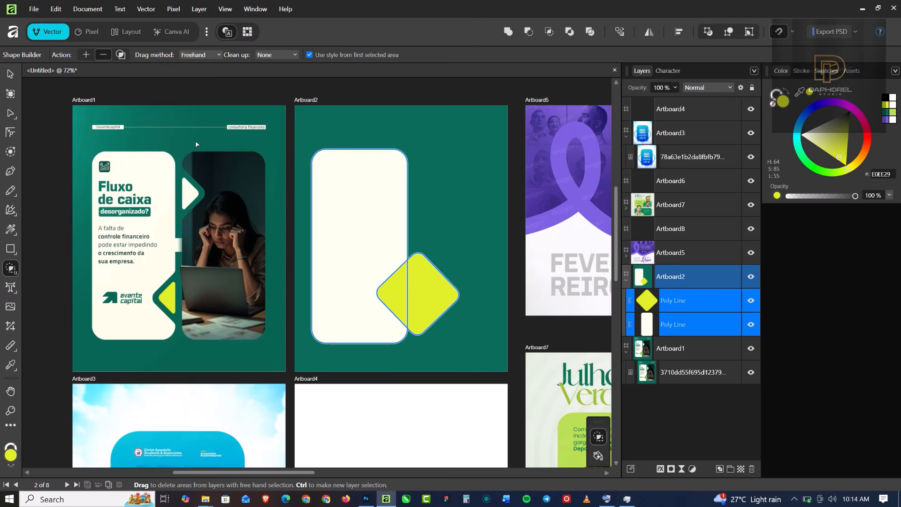
pyautogui.click(443, 289)
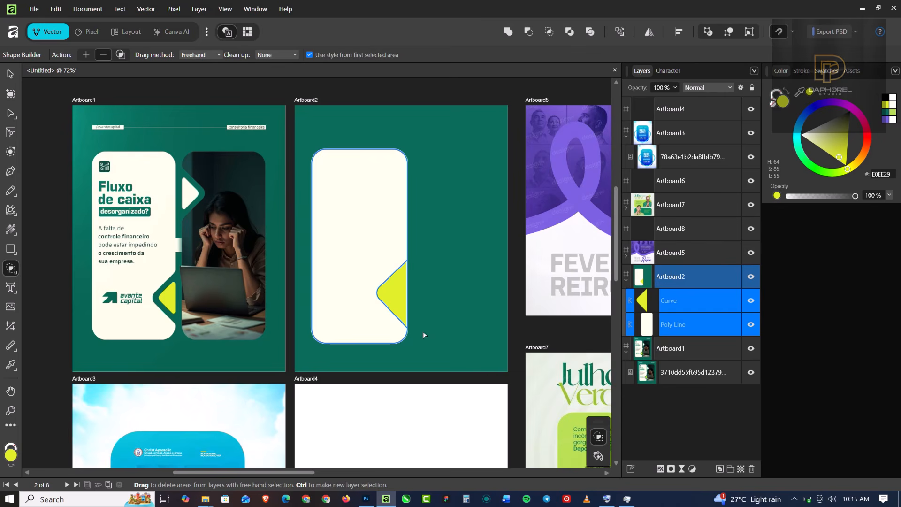
pyautogui.click(10, 74)
pyautogui.click(441, 216)
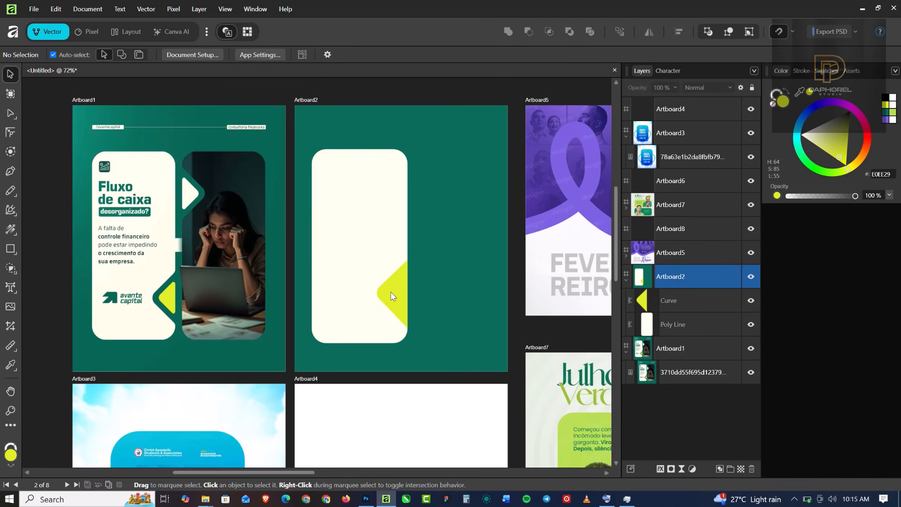
# - Duplicate the yellow-green triangle and fill the copy with the light green B6DF53
pyautogui.click(389, 292)
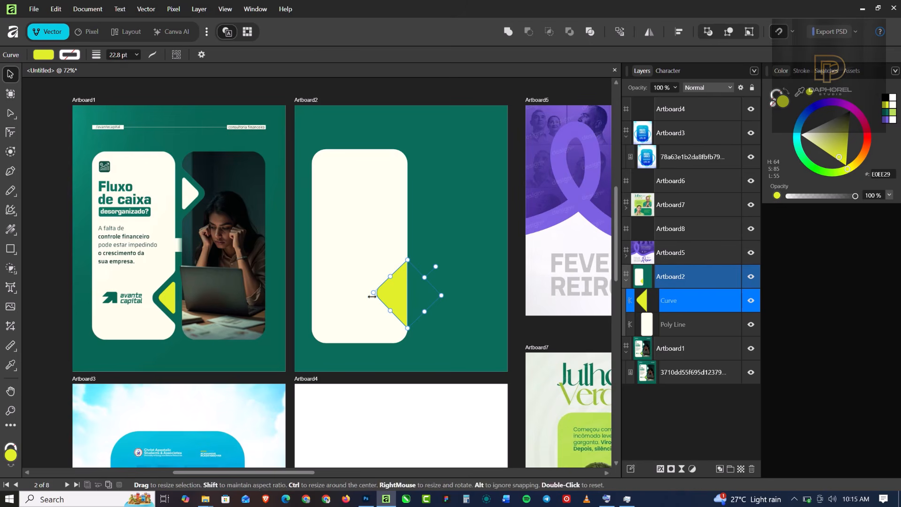
pyautogui.scroll(2, 394, 290)
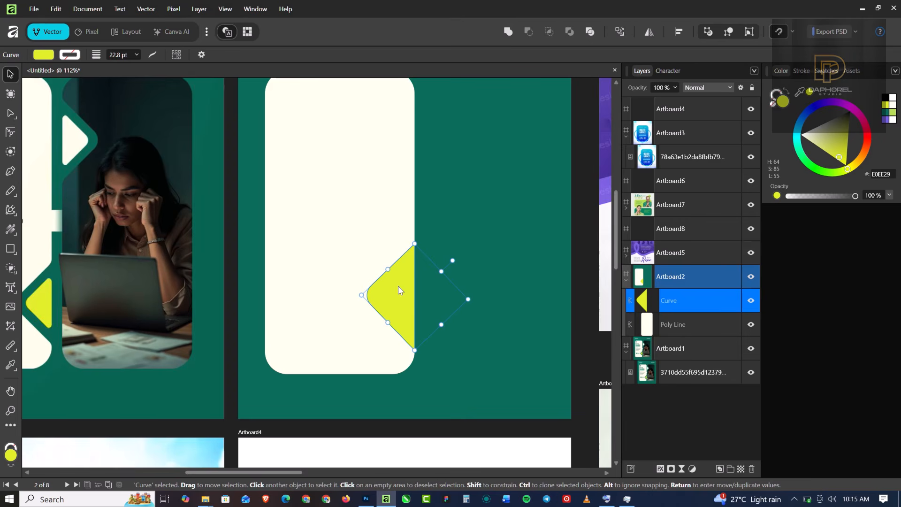
pyautogui.hotkey('ctrl', 'j')
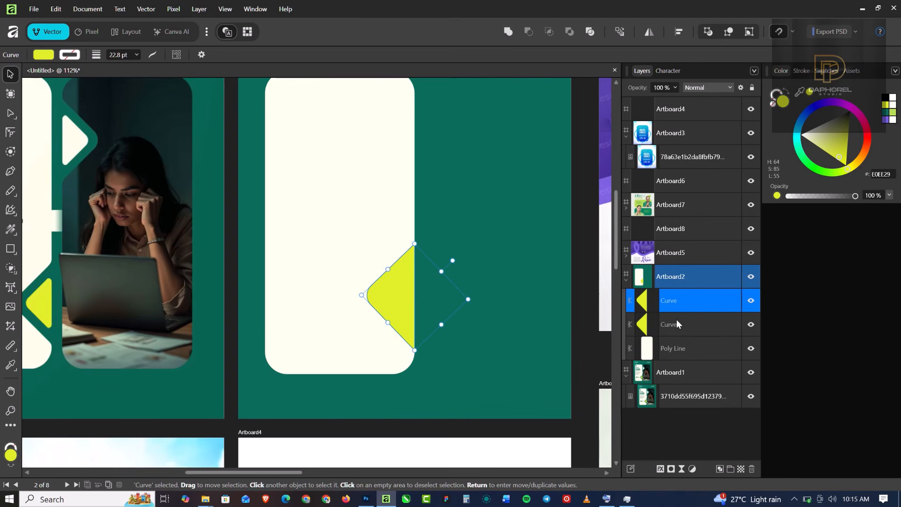
pyautogui.click(894, 113)
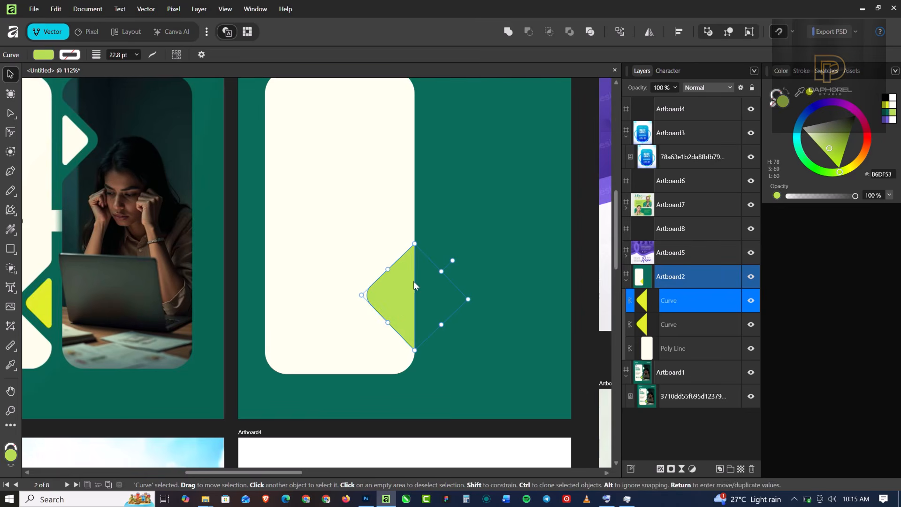
# - Contour the triangle copy inward with an offset of -0.117 in and fill it with the dark green 0B6C5B
pyautogui.scroll(-2, 413, 280)
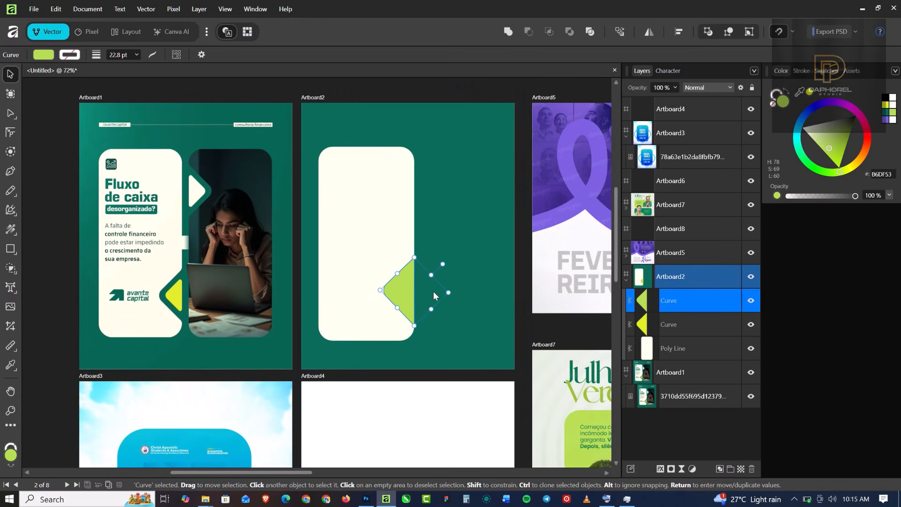
pyautogui.click(11, 153)
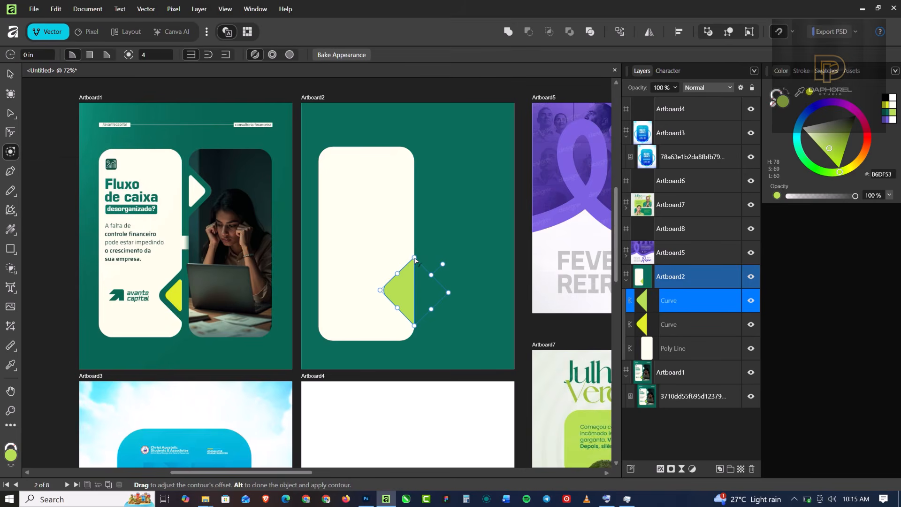
pyautogui.moveTo(414, 259); pyautogui.dragTo(408, 282)
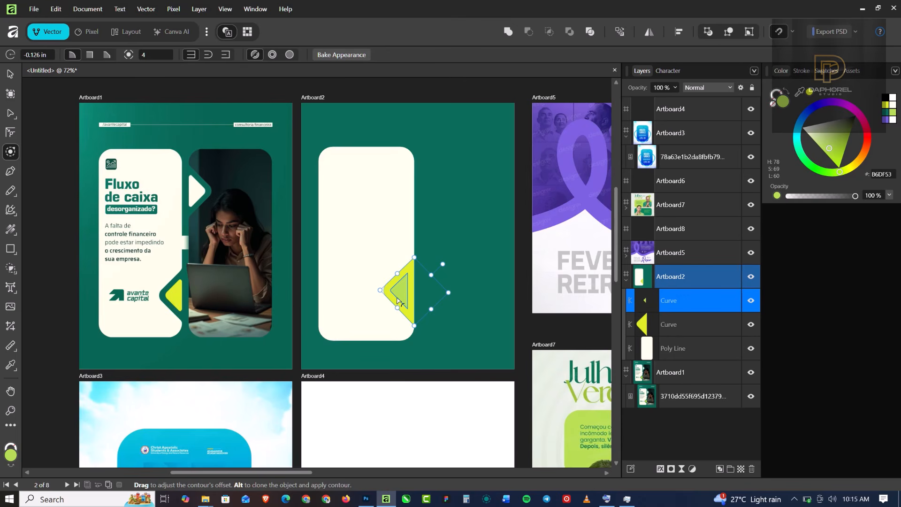
pyautogui.scroll(2, 397, 298)
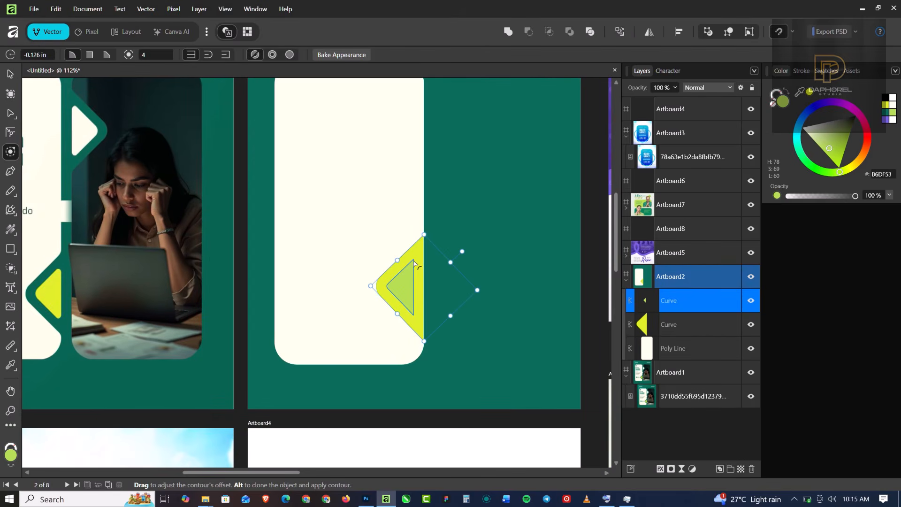
pyautogui.moveTo(416, 259); pyautogui.dragTo(414, 268)
pyautogui.click(887, 113)
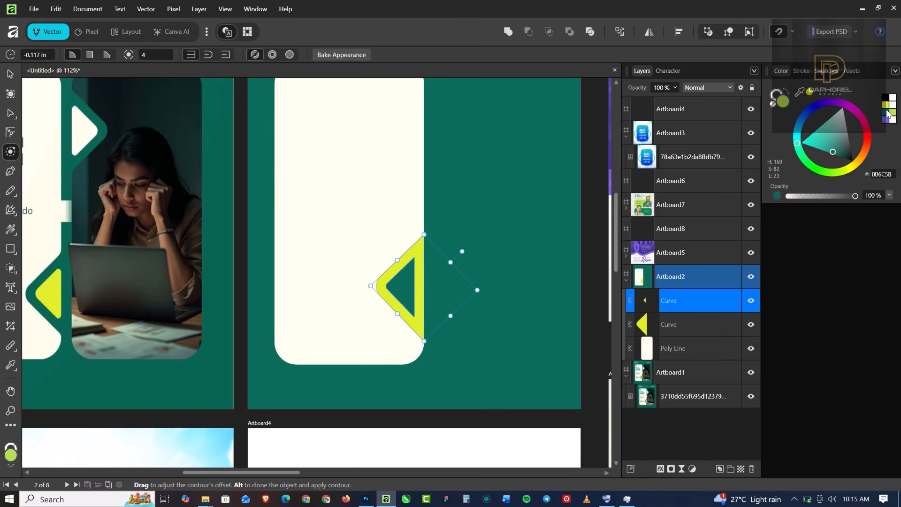
pyautogui.scroll(-3, 446, 224)
pyautogui.scroll(3, 406, 266)
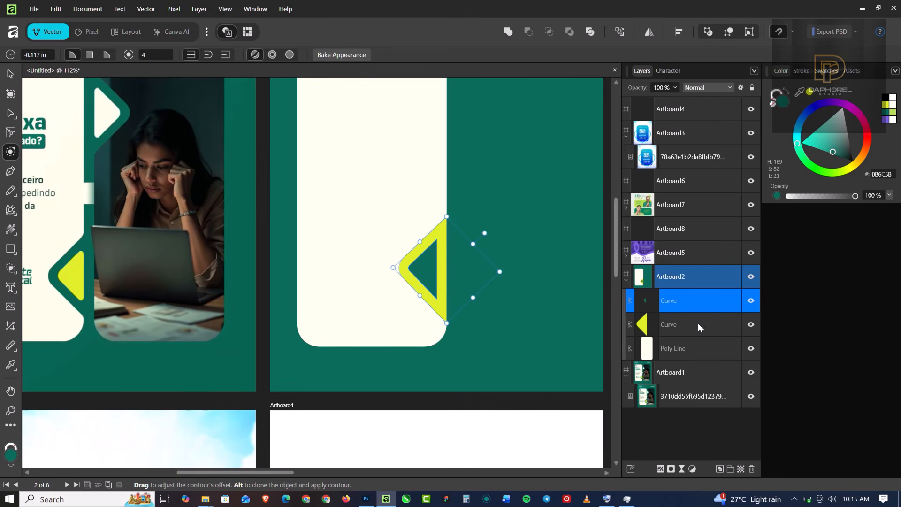
pyautogui.click(697, 326)
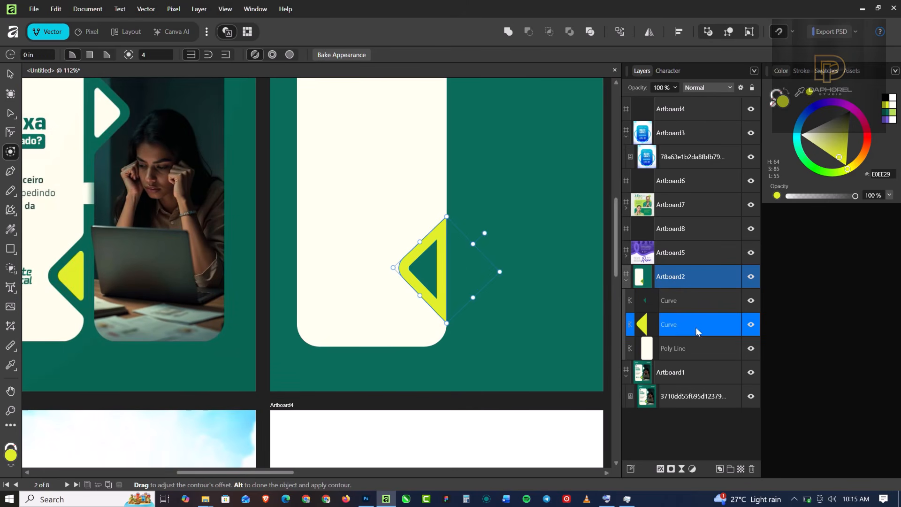
pyautogui.keyDown('shift'); pyautogui.click(691, 300); pyautogui.keyUp('shift')
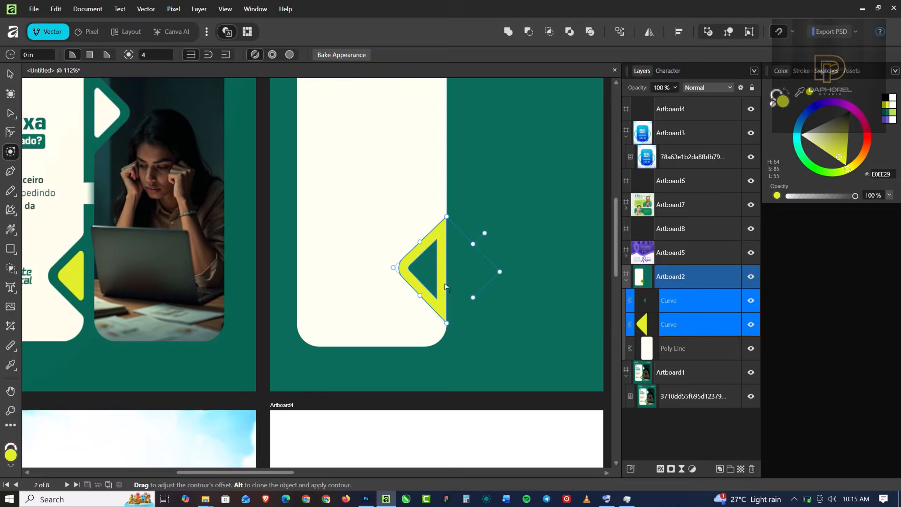
pyautogui.scroll(-3, 436, 261)
pyautogui.scroll(2, 408, 261)
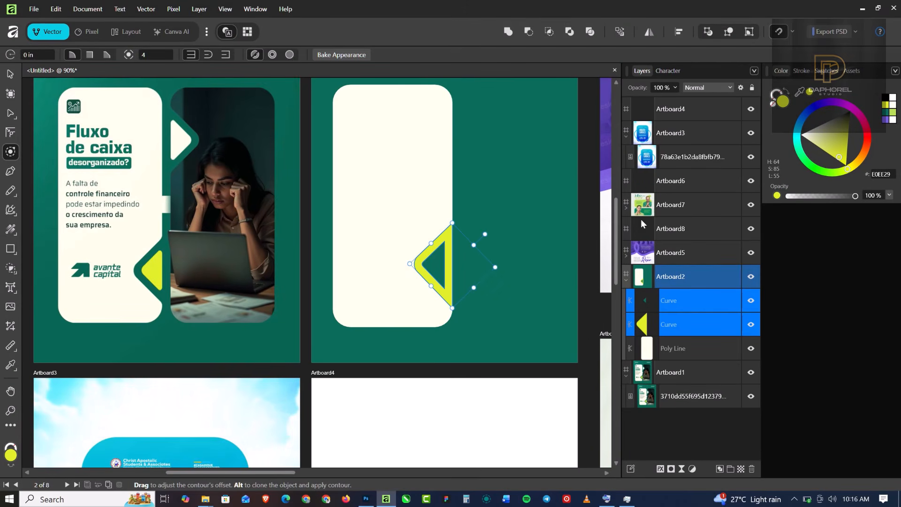
# - Select the large yellow-green triangle alone and hide the small dark green triangle
pyautogui.click(10, 74)
pyautogui.click(688, 329)
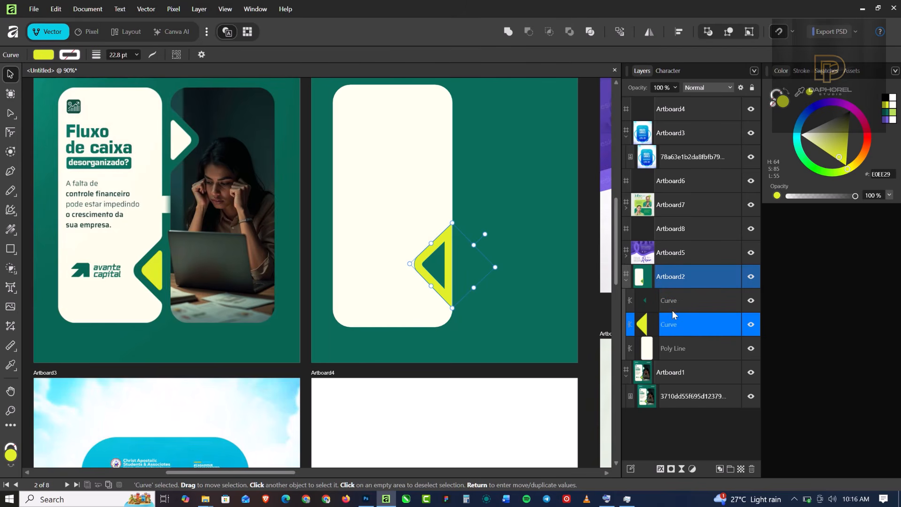
pyautogui.click(751, 301)
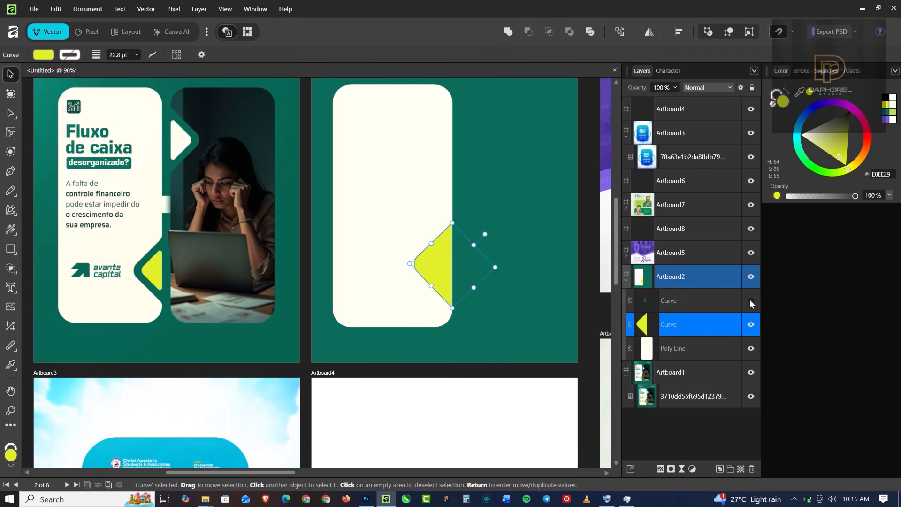
pyautogui.click(703, 328)
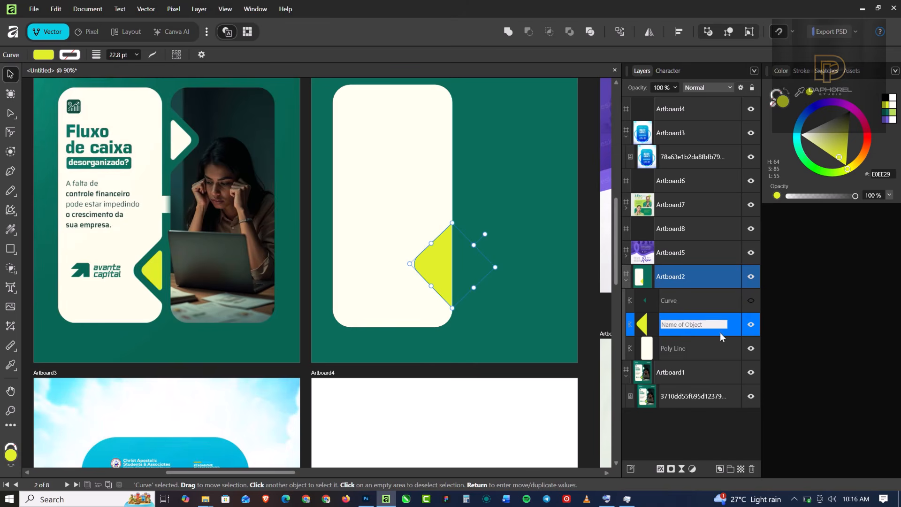
pyautogui.click(720, 332)
pyautogui.keyDown('shift'); pyautogui.click(715, 350); pyautogui.keyUp('shift')
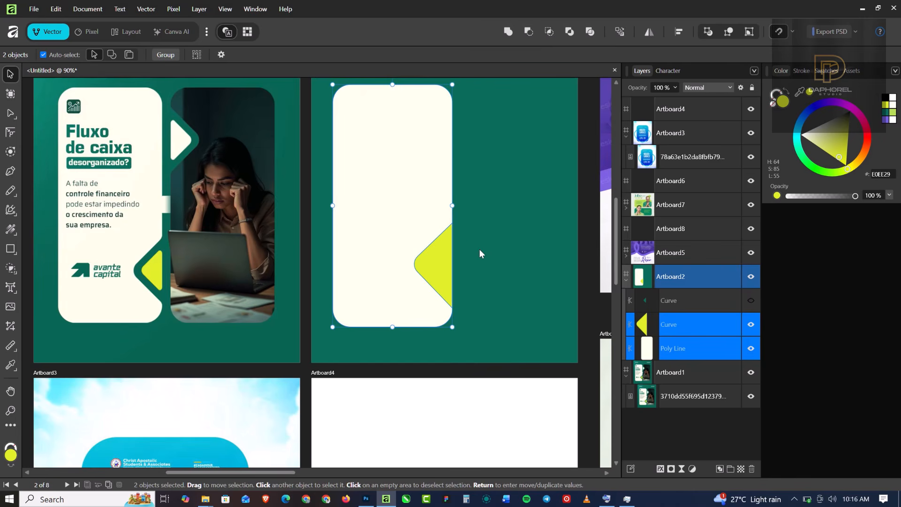
# - Duplicate the large yellow-green triangle and hide the copy to keep a spare
pyautogui.click(705, 327)
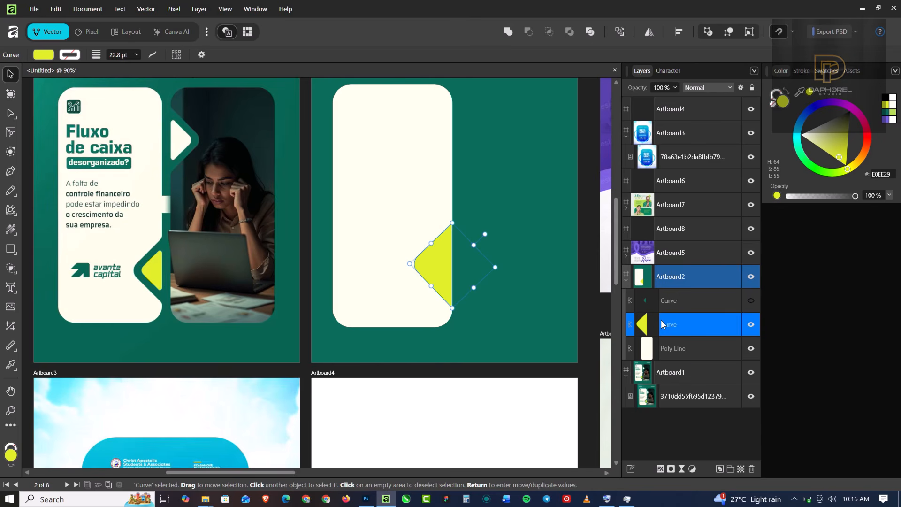
pyautogui.hotkey('ctrl', 'j')
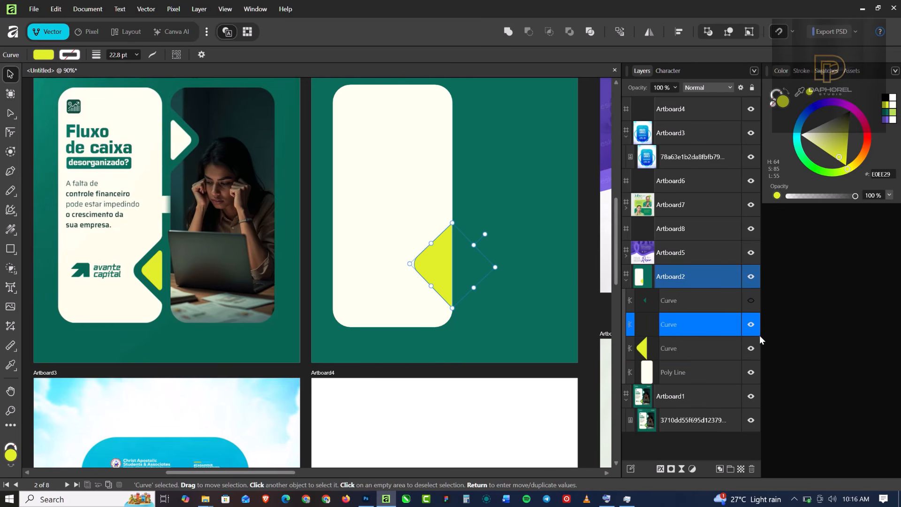
pyautogui.click(751, 325)
# - Subtract the visible yellow-green triangle from the cream rounded rectangle to cut a notch in its edge
pyautogui.click(714, 359)
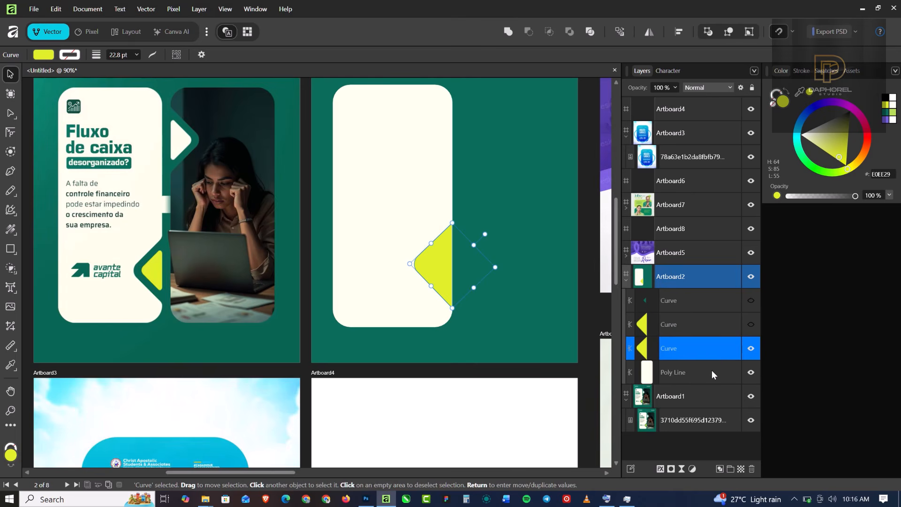
pyautogui.keyDown('shift'); pyautogui.click(706, 373); pyautogui.keyUp('shift')
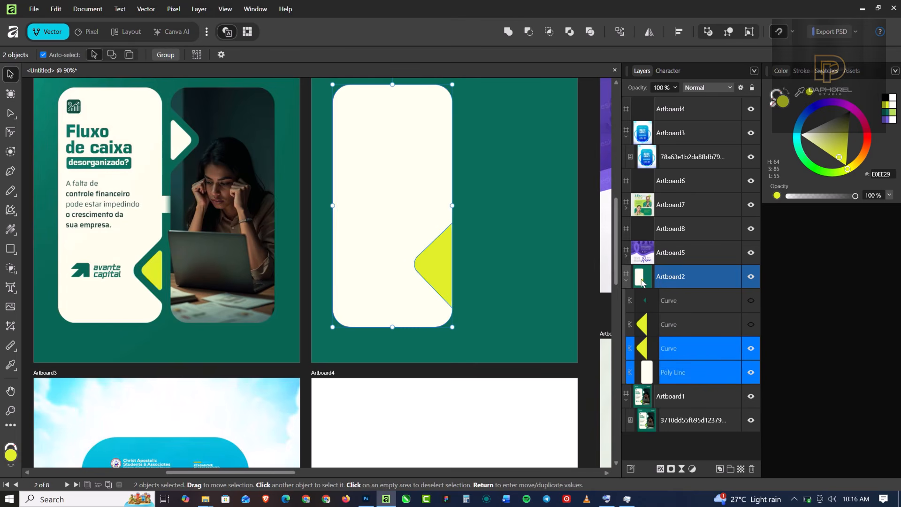
pyautogui.click(532, 37)
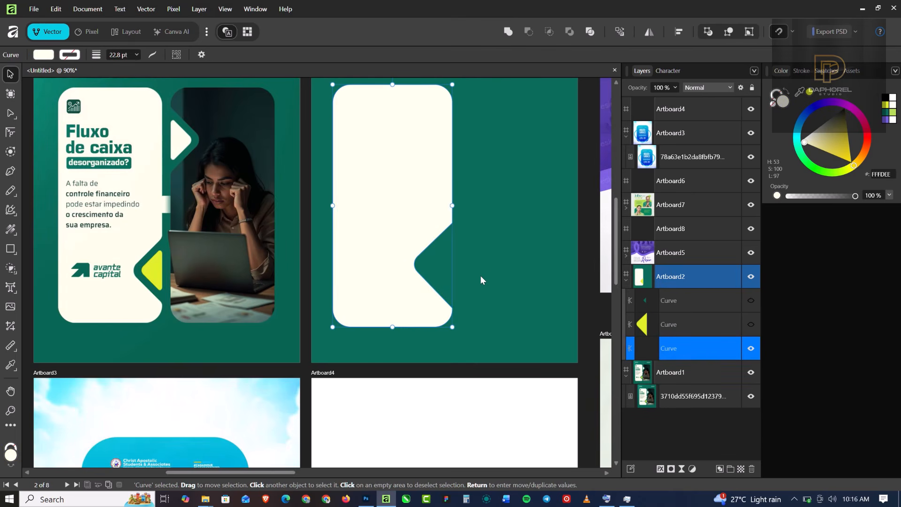
# - Show the hidden small dark green triangle and the hidden large yellow-green triangle on Artboard2 again
pyautogui.click(697, 323)
pyautogui.click(695, 304)
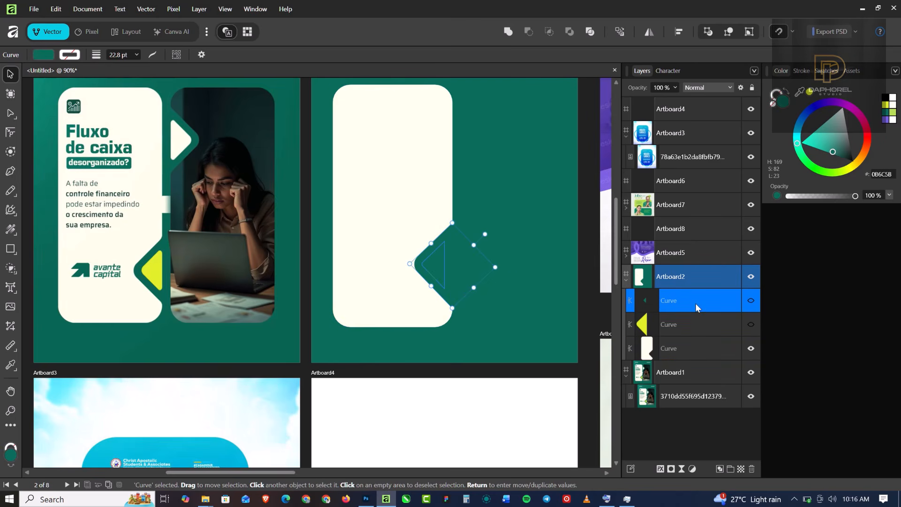
pyautogui.click(751, 301)
pyautogui.click(752, 324)
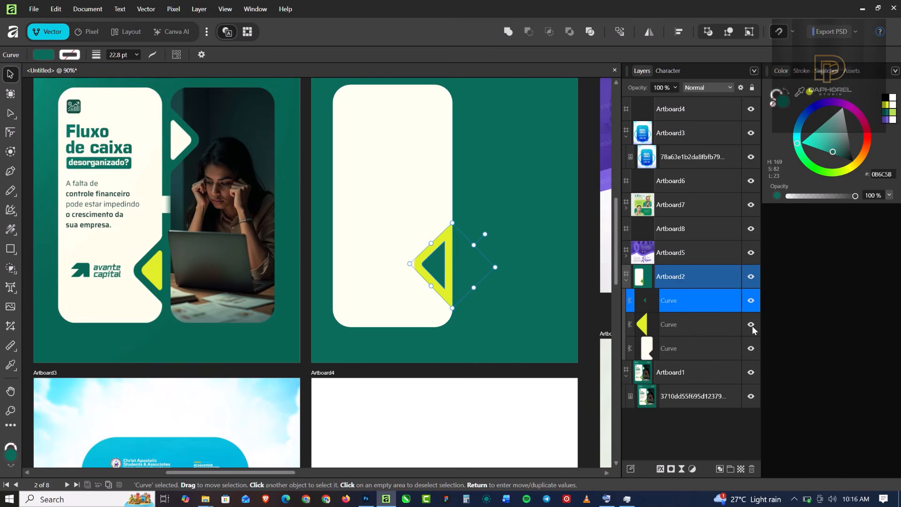
pyautogui.click(534, 249)
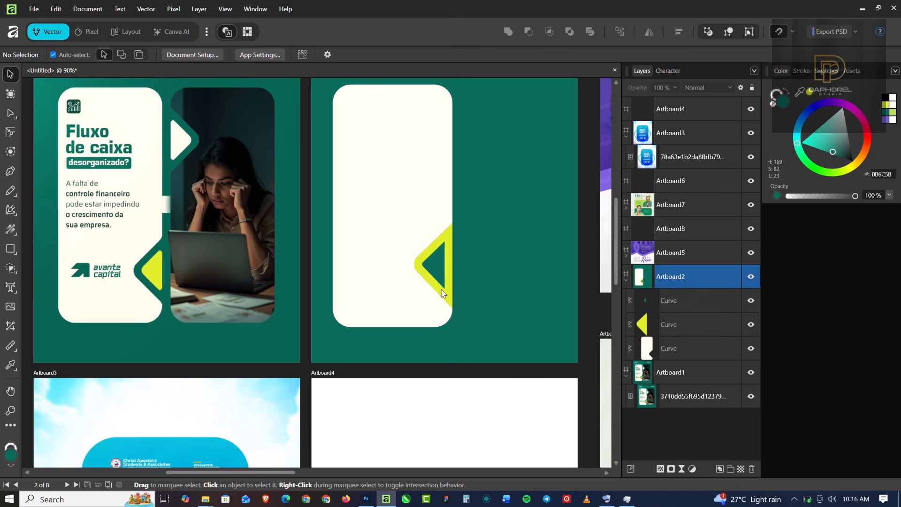
# - Remove the yellow-green area around the small dark green triangle with the Shape Builder, using both triangles
pyautogui.click(437, 271)
pyautogui.keyDown('shift'); pyautogui.click(705, 323); pyautogui.keyUp('shift')
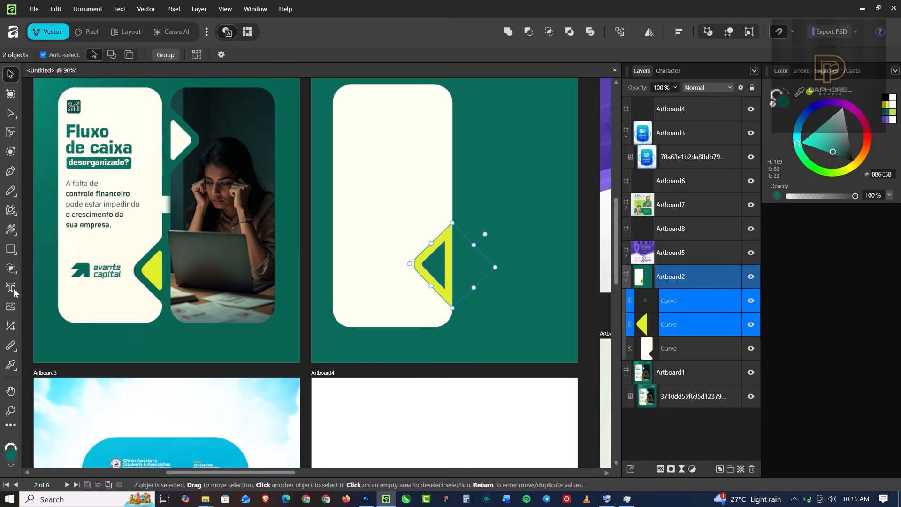
pyautogui.click(11, 269)
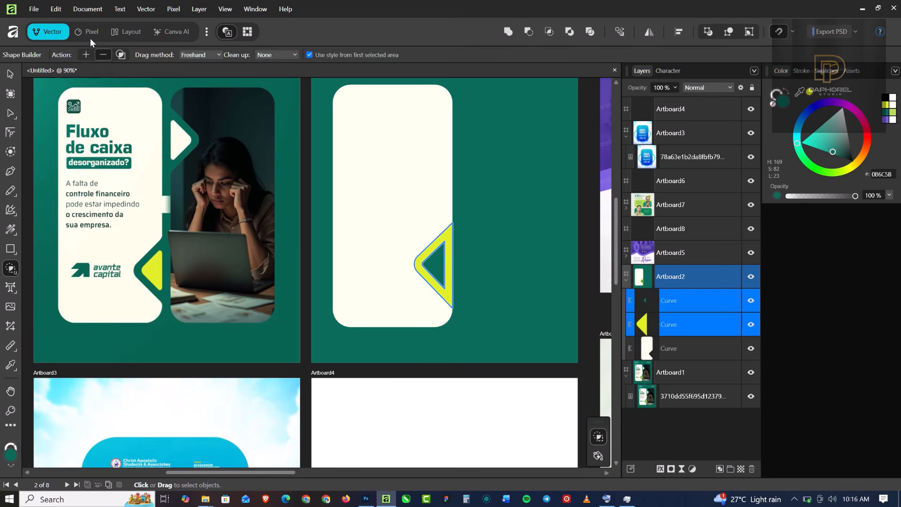
pyautogui.click(448, 297)
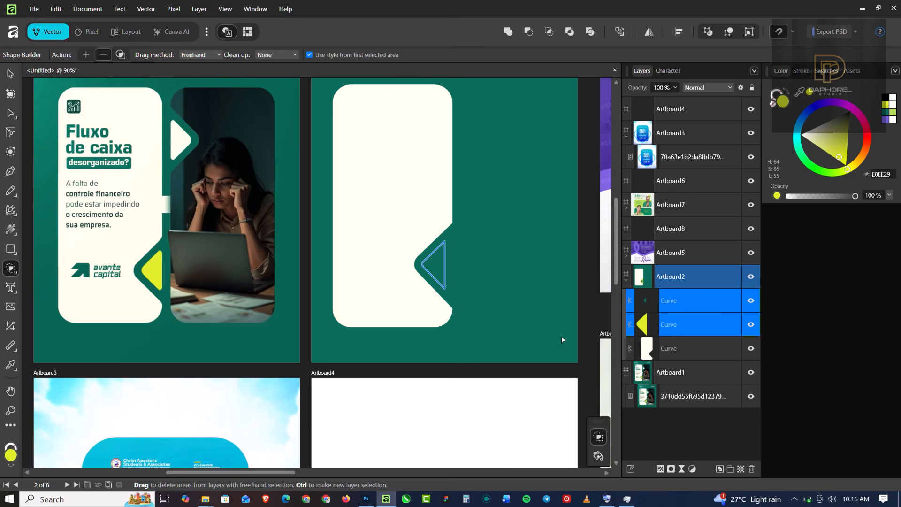
pyautogui.press('v')
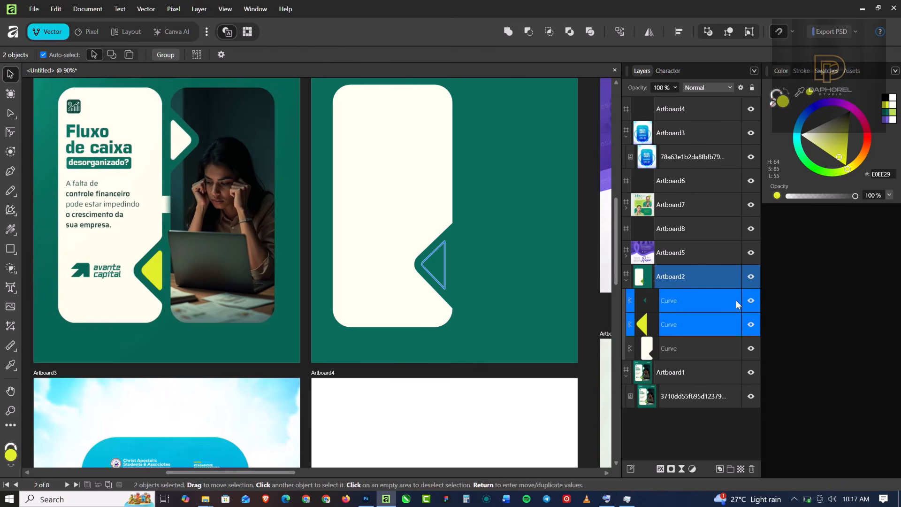
# - Fill the small dark green triangle with yellow-green E0EE29 and move it flush with the cream card's edge
pyautogui.click(710, 302)
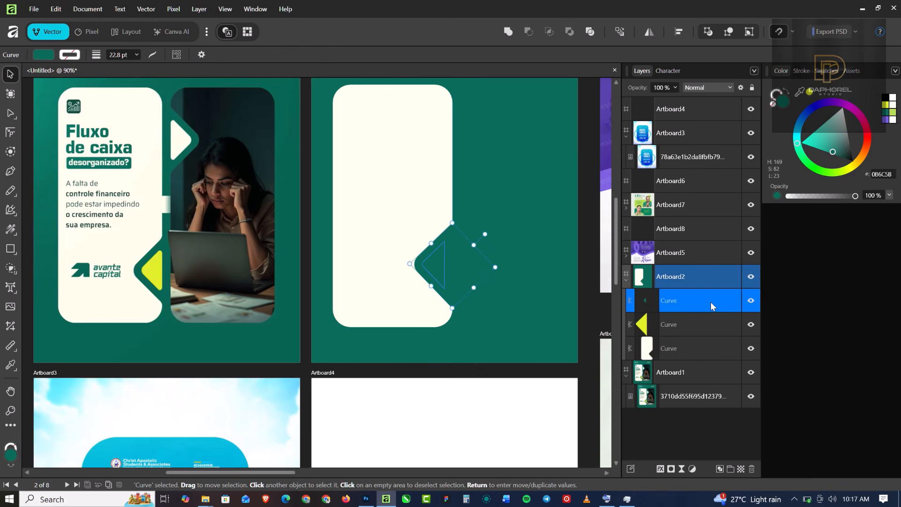
pyautogui.click(885, 105)
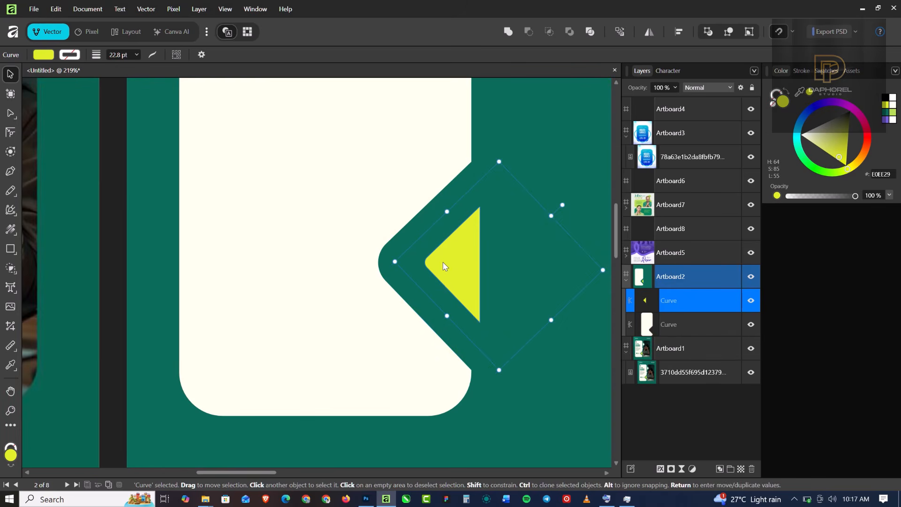
pyautogui.moveTo(445, 262); pyautogui.dragTo(438, 263)
pyautogui.scroll(-5, 450, 277)
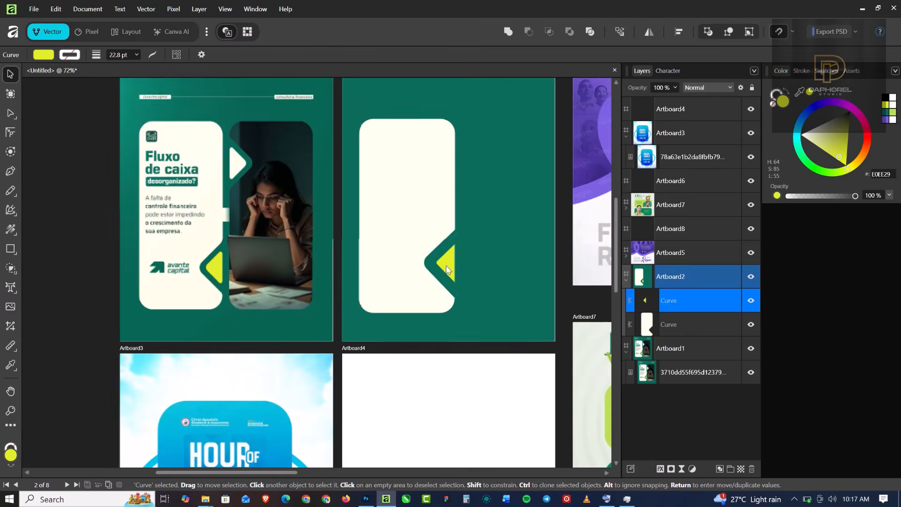
pyautogui.scroll(2, 444, 268)
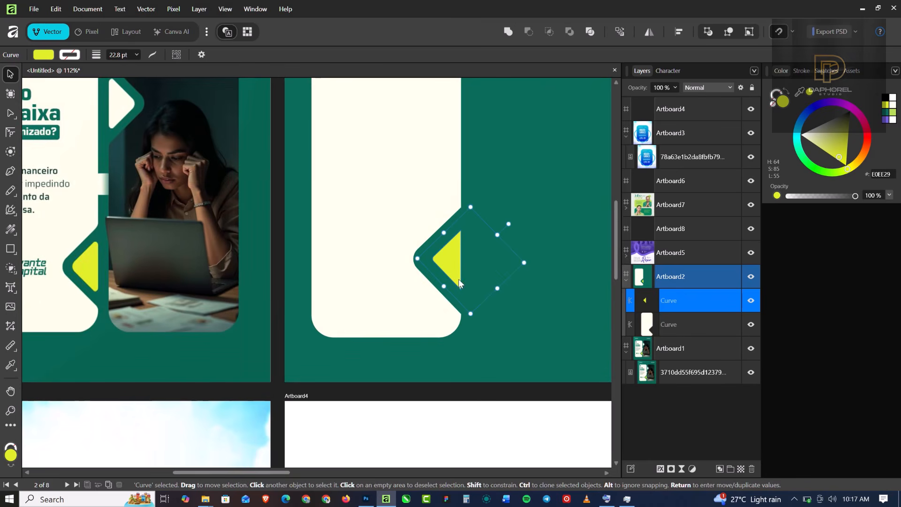
pyautogui.scroll(1, 446, 263)
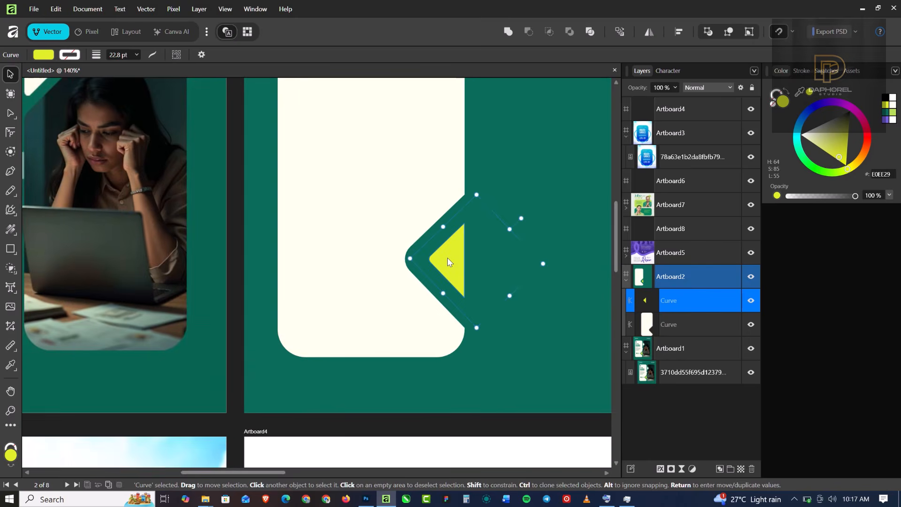
pyautogui.scroll(-1, 448, 261)
# - Round the upper outer corner of the cream card's notch with the Corner tool
pyautogui.click(440, 195)
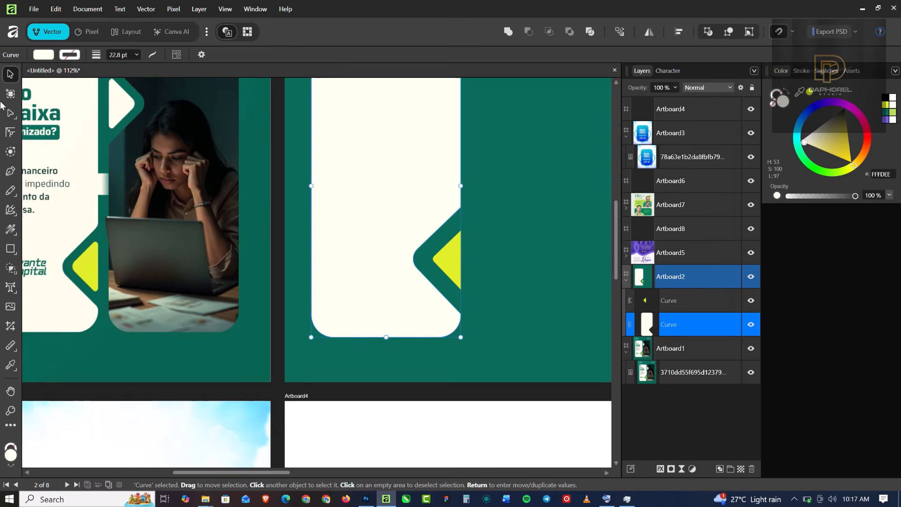
pyautogui.click(11, 132)
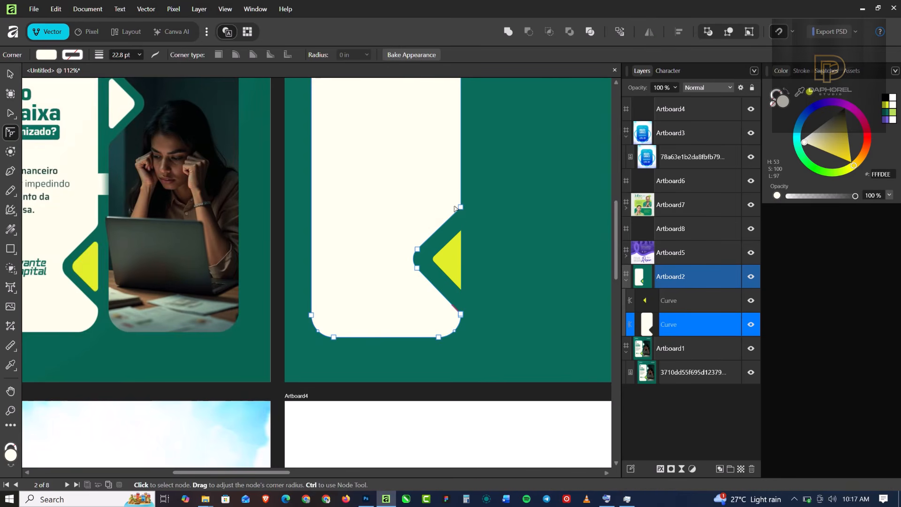
pyautogui.click(462, 208)
pyautogui.scroll(3, 460, 255)
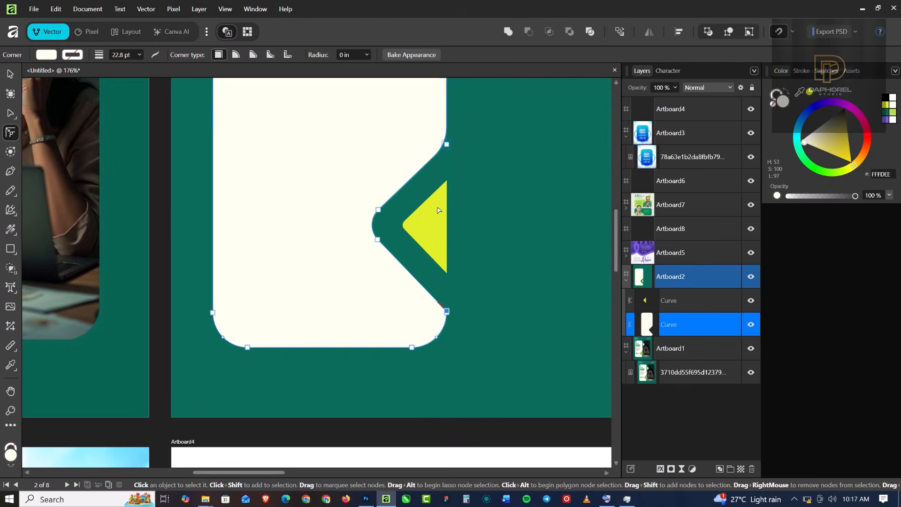
# - Round the two sharp outer corners of the yellow-green triangle with the Corner tool
pyautogui.click(437, 208)
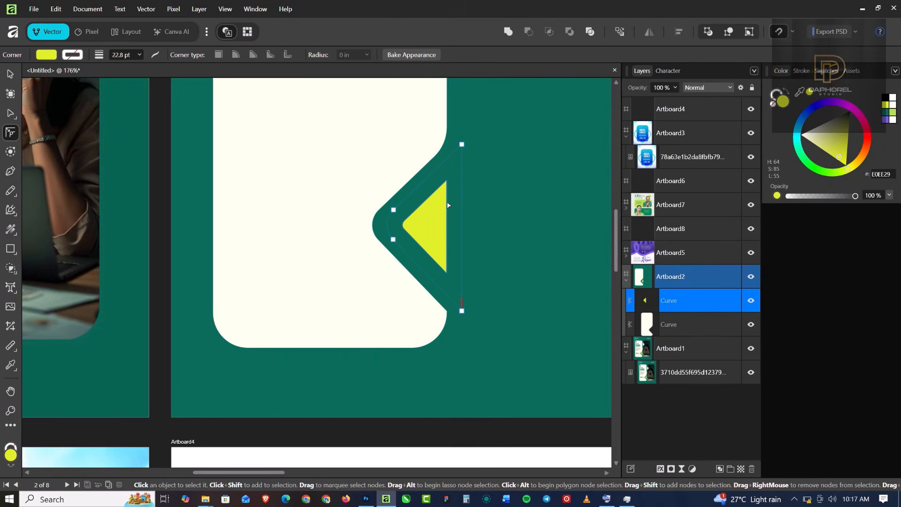
pyautogui.moveTo(459, 130); pyautogui.dragTo(447, 261)
pyautogui.click(540, 237)
pyautogui.scroll(-4, 446, 232)
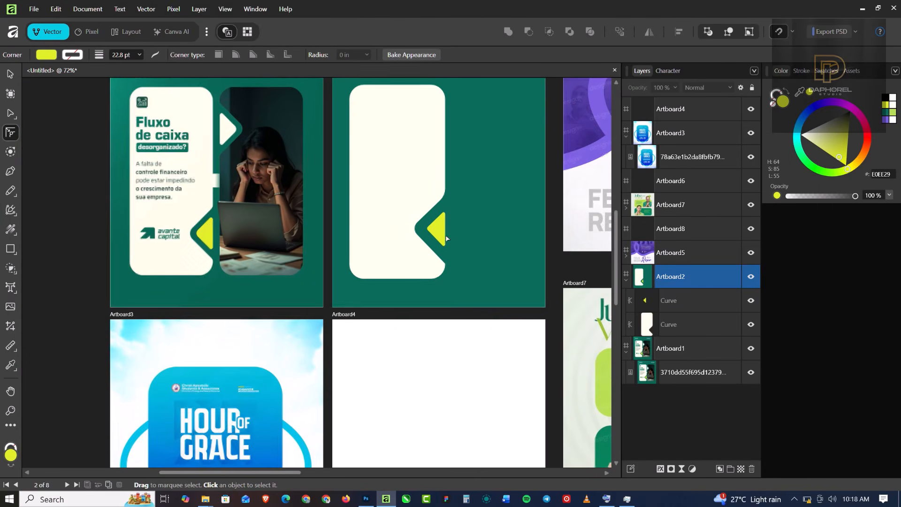
# - Resize the yellow-green triangle so it fills more of the card's notch
pyautogui.click(449, 251)
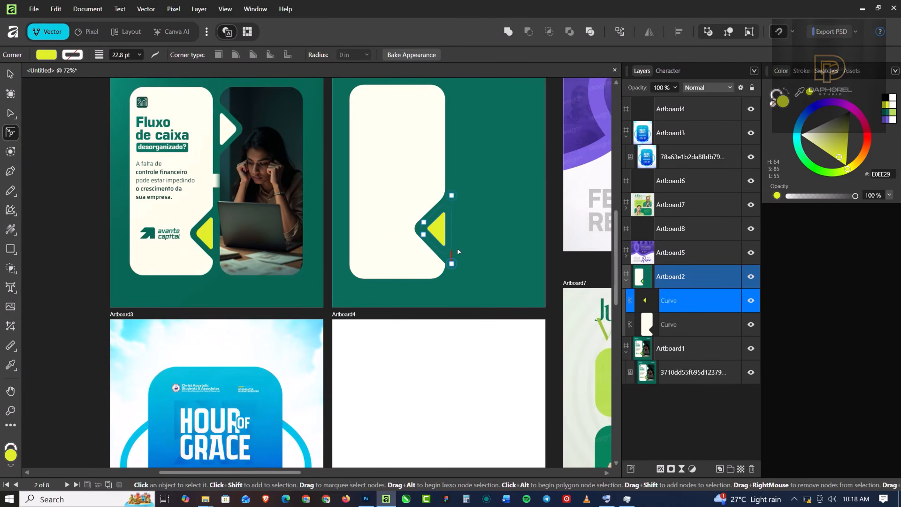
pyautogui.click(9, 74)
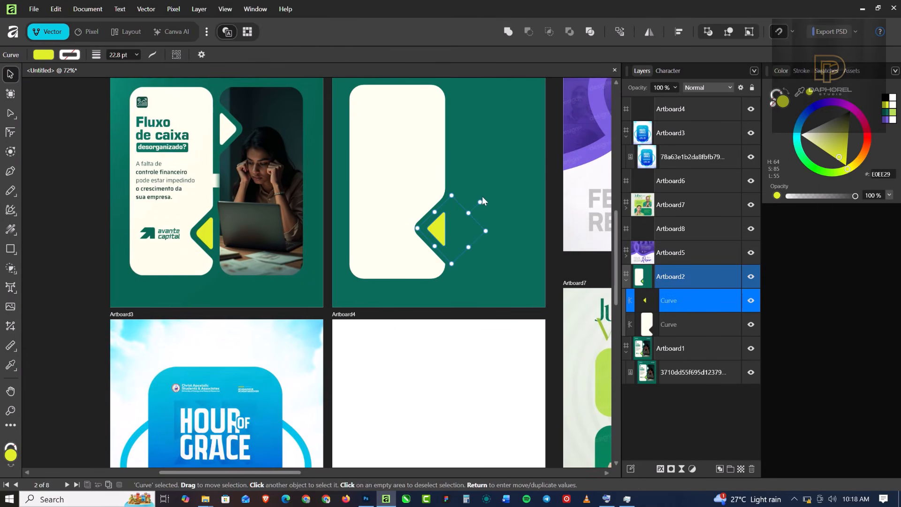
pyautogui.moveTo(453, 193); pyautogui.dragTo(435, 213)
pyautogui.scroll(4, 431, 243)
pyautogui.click(538, 178)
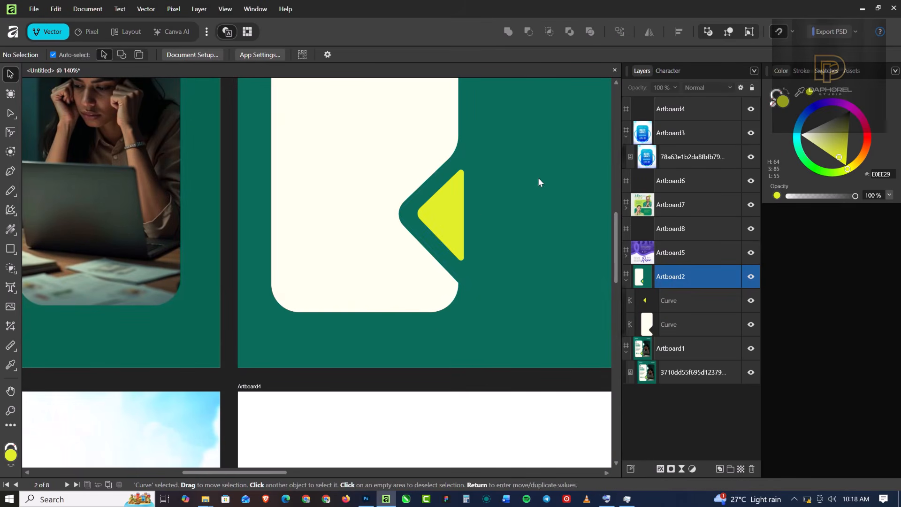
pyautogui.scroll(-4, 452, 226)
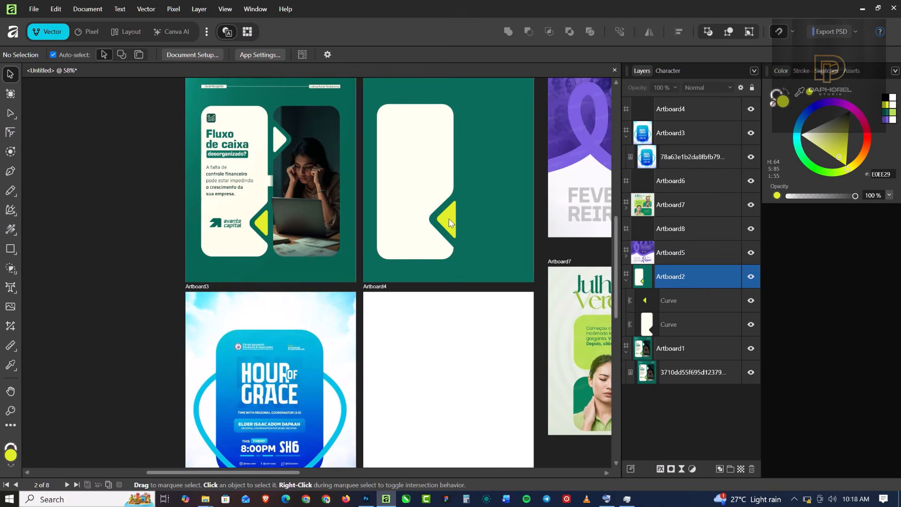
pyautogui.scroll(-2, 448, 224)
pyautogui.click(432, 177)
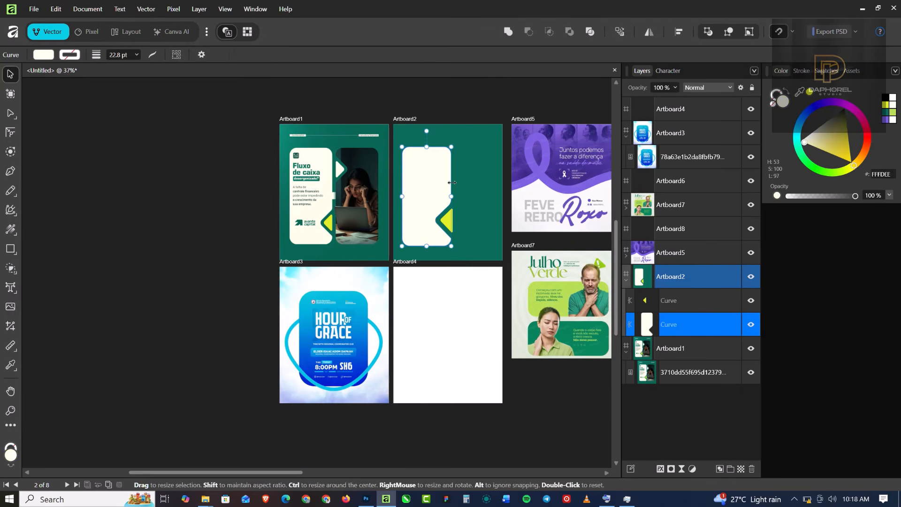
pyautogui.scroll(2, 452, 177)
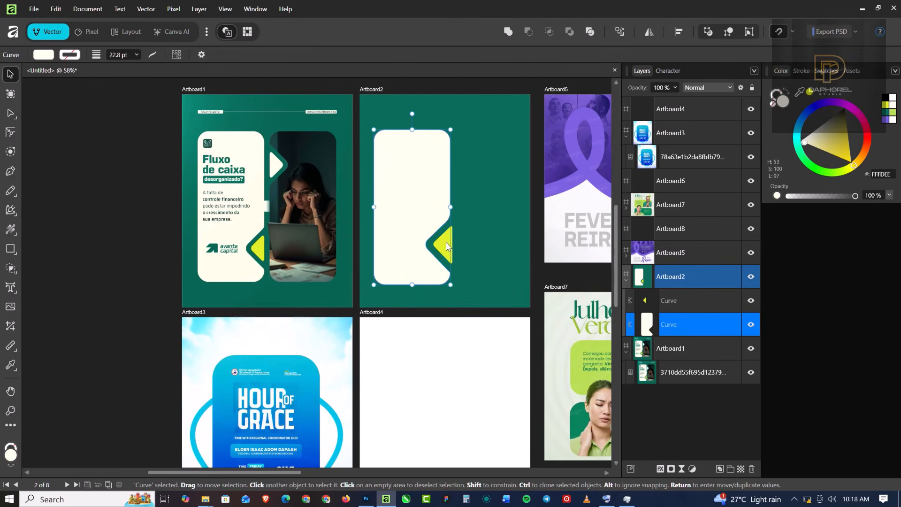
# - Draw a looped ribbon freehand across Artboard6 with the Pencil tool, using a 22.8 pt light green B6DF53 stroke and no fill
pyautogui.click(454, 254)
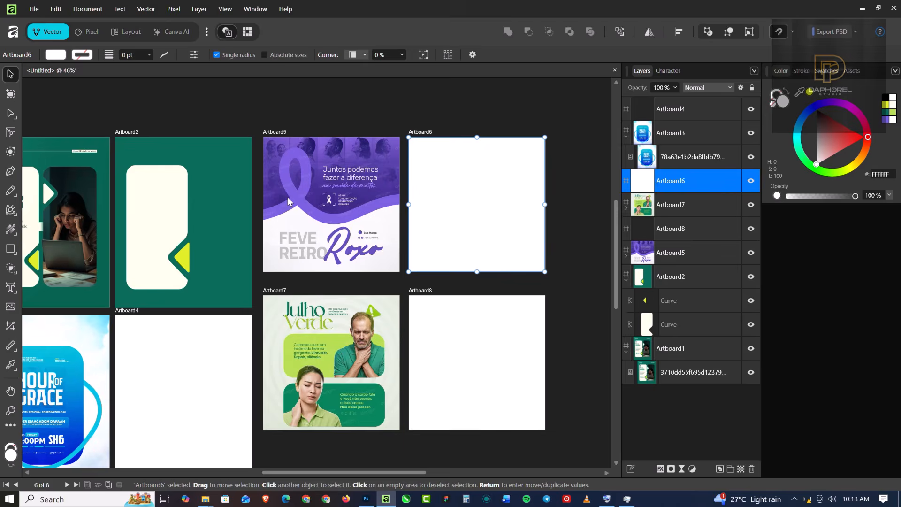
pyautogui.scroll(1, 288, 196)
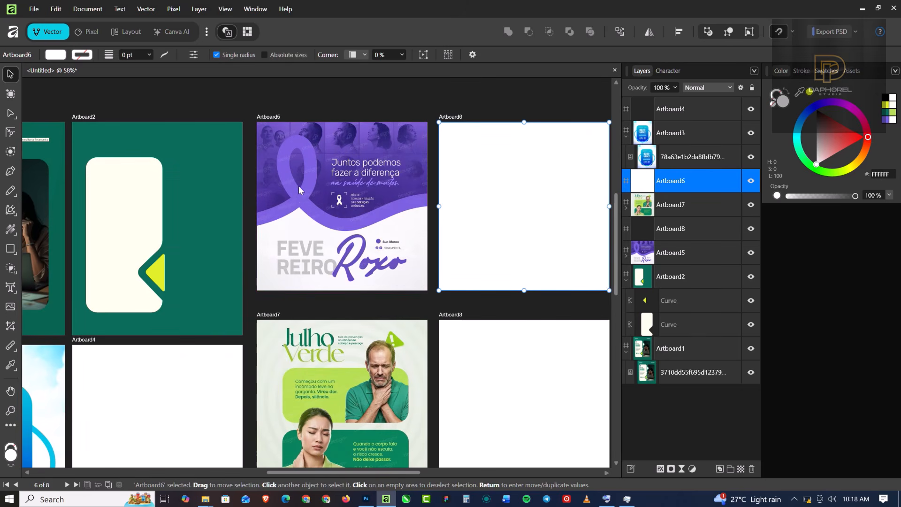
pyautogui.scroll(-1, 259, 201)
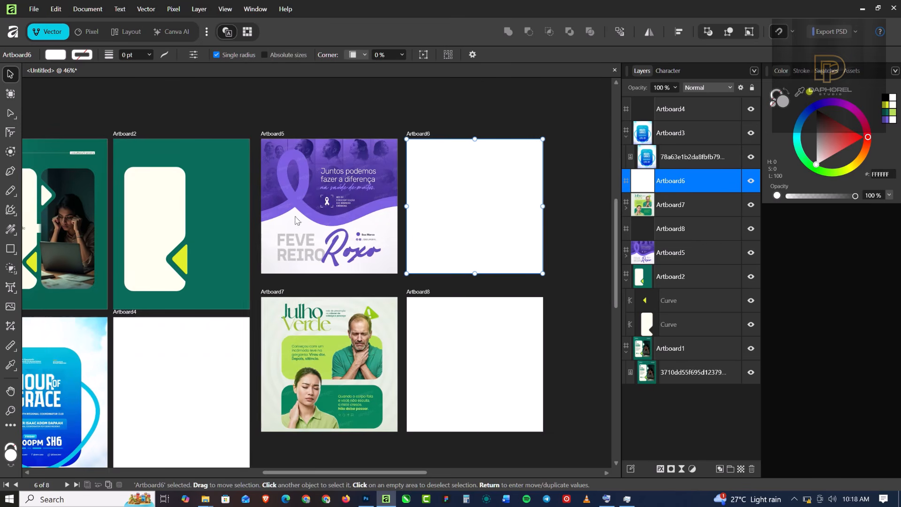
pyautogui.click(16, 189)
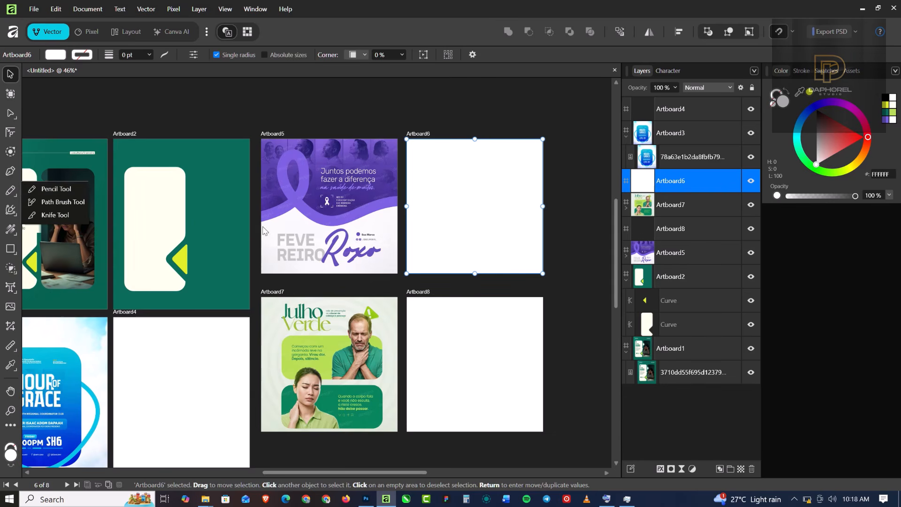
pyautogui.click(66, 191)
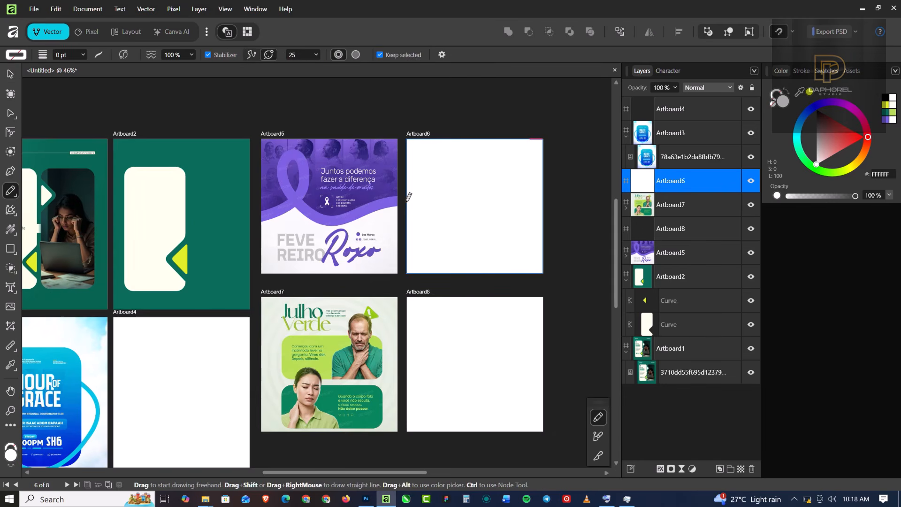
pyautogui.click(801, 71)
pyautogui.click(781, 73)
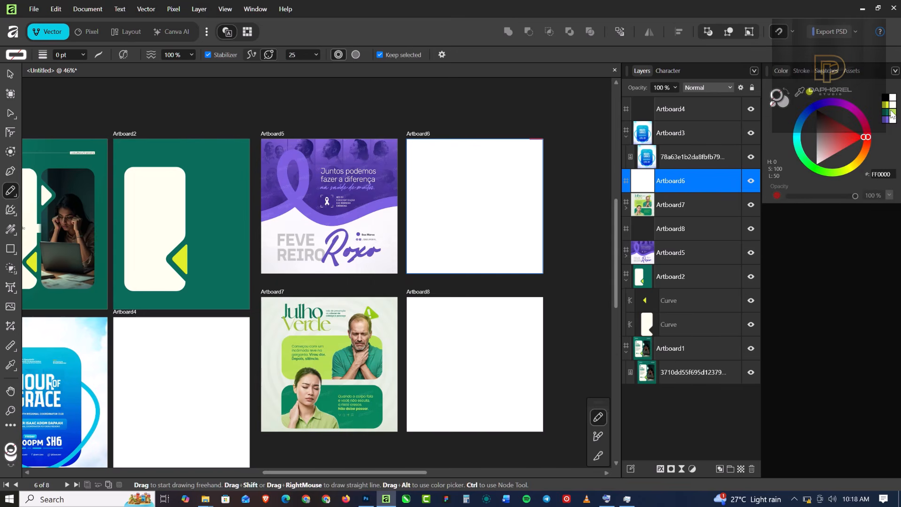
pyautogui.click(892, 112)
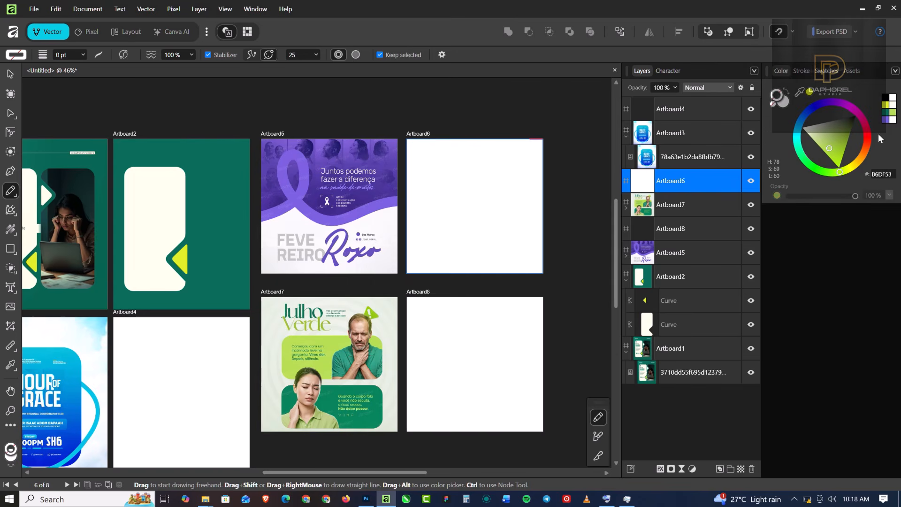
pyautogui.click(784, 103)
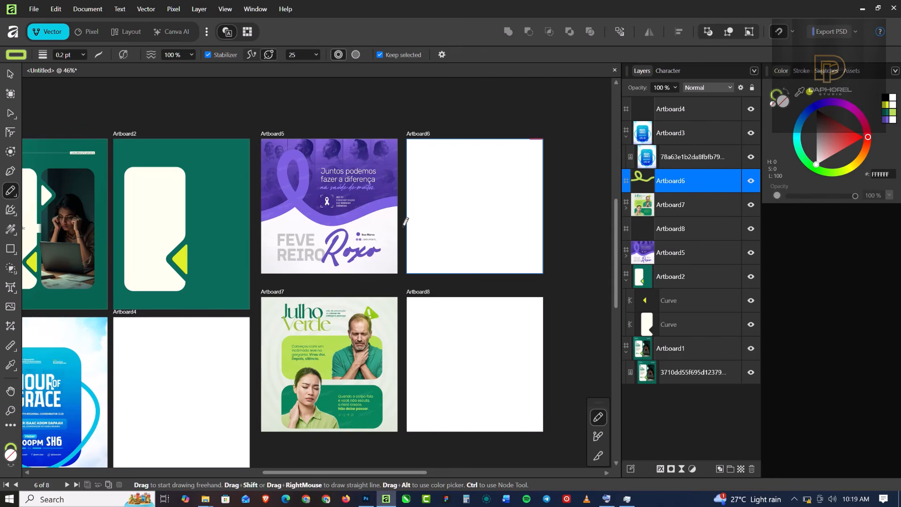
pyautogui.moveTo(404, 222)
pyautogui.mouseDown()
pyautogui.moveTo(458, 200)
pyautogui.moveTo(462, 178)
pyautogui.moveTo(445, 161)
pyautogui.moveTo(438, 195)
pyautogui.moveTo(461, 216)
pyautogui.moveTo(493, 211)
pyautogui.moveTo(527, 184)
pyautogui.moveTo(587, 181)
pyautogui.mouseUp()
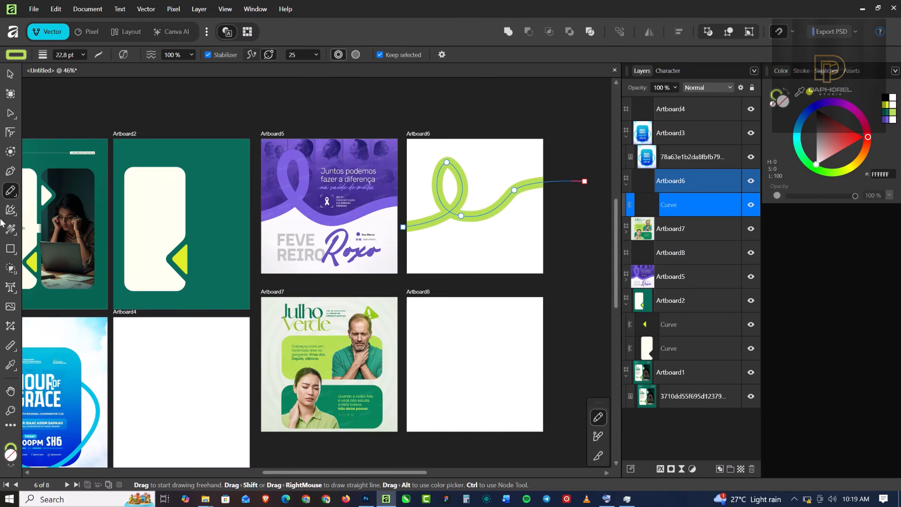
# - Try expanding the looped ribbon's stroke on Artboard6 into a filled shape, and undo the expansion
pyautogui.click(10, 74)
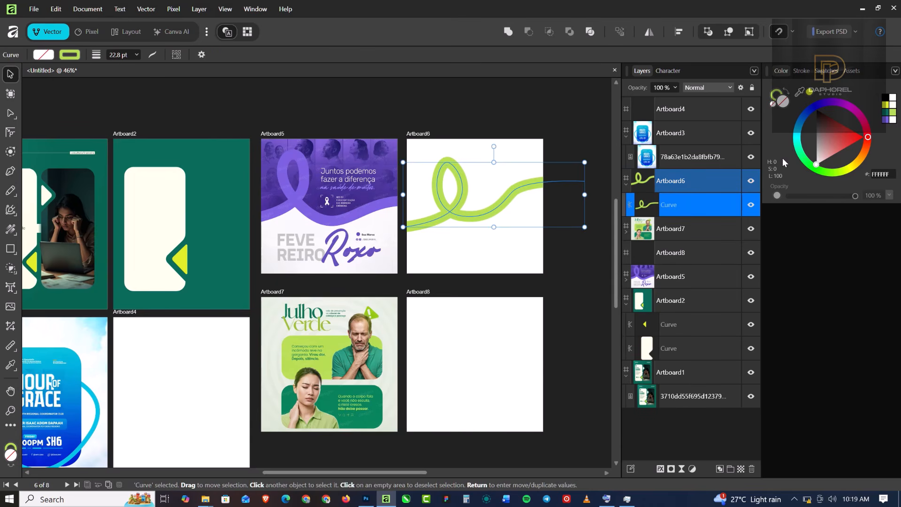
pyautogui.click(775, 97)
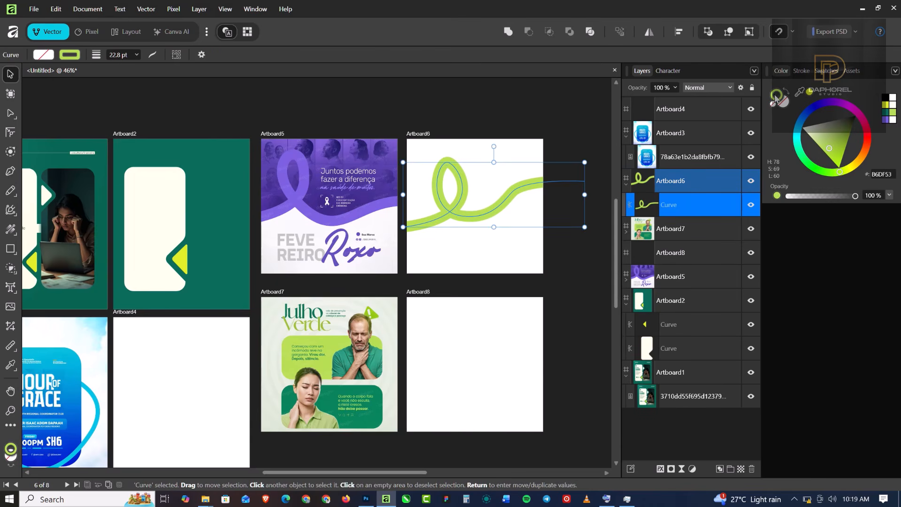
pyautogui.rightClick(479, 214)
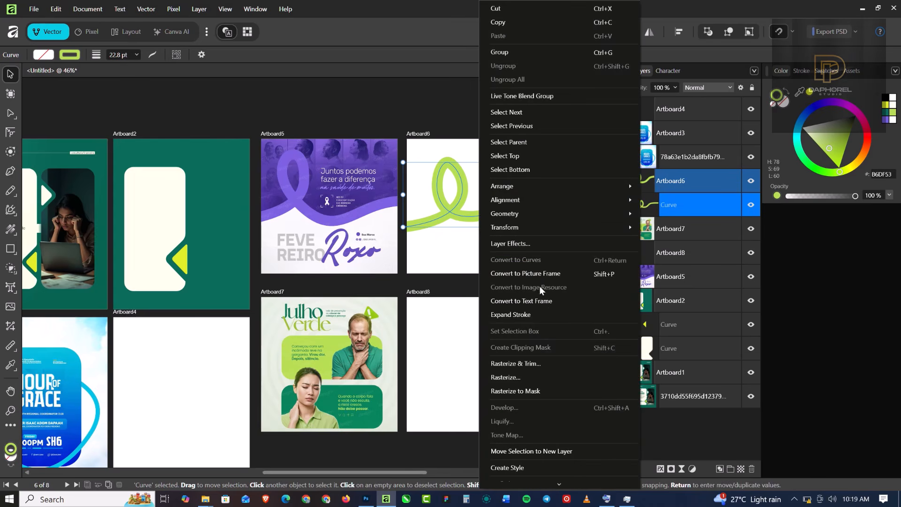
pyautogui.click(536, 316)
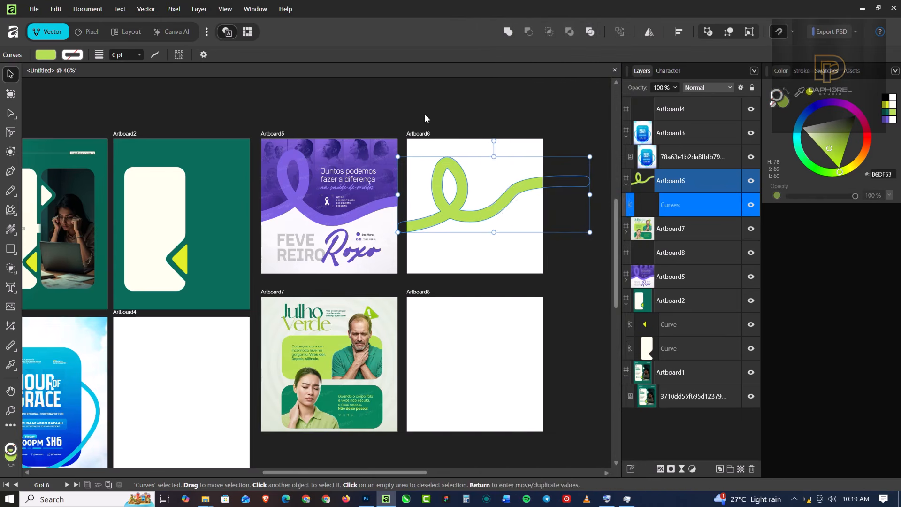
pyautogui.click(479, 97)
pyautogui.click(501, 212)
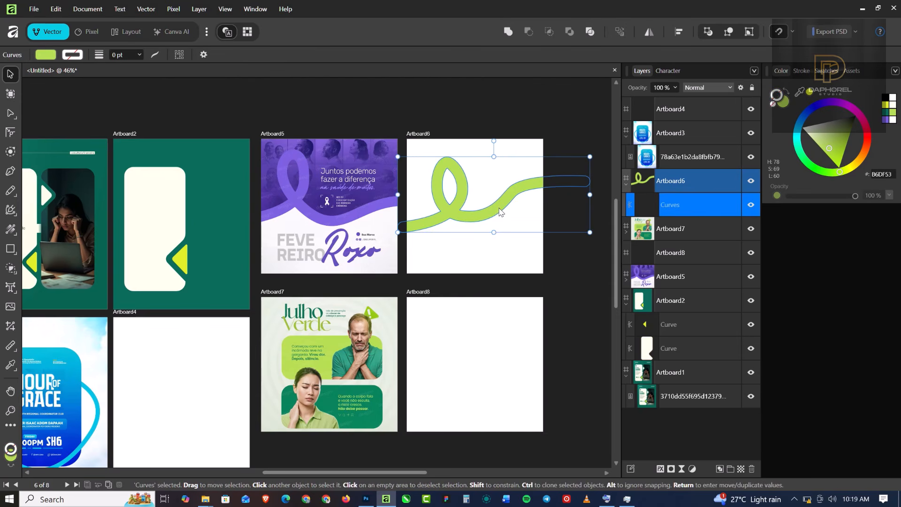
pyautogui.click(494, 218)
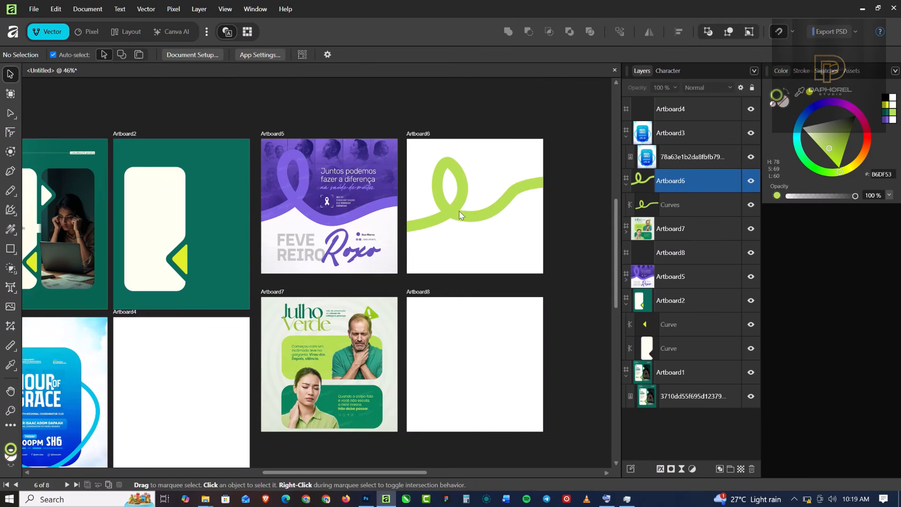
pyautogui.click(460, 215)
pyautogui.click(458, 209)
pyautogui.click(460, 215)
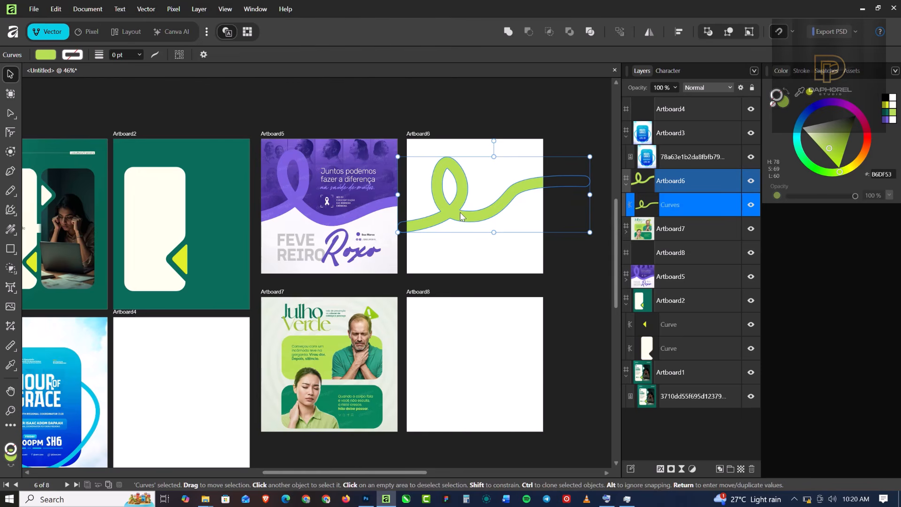
pyautogui.hotkey('ctrl', 'z')
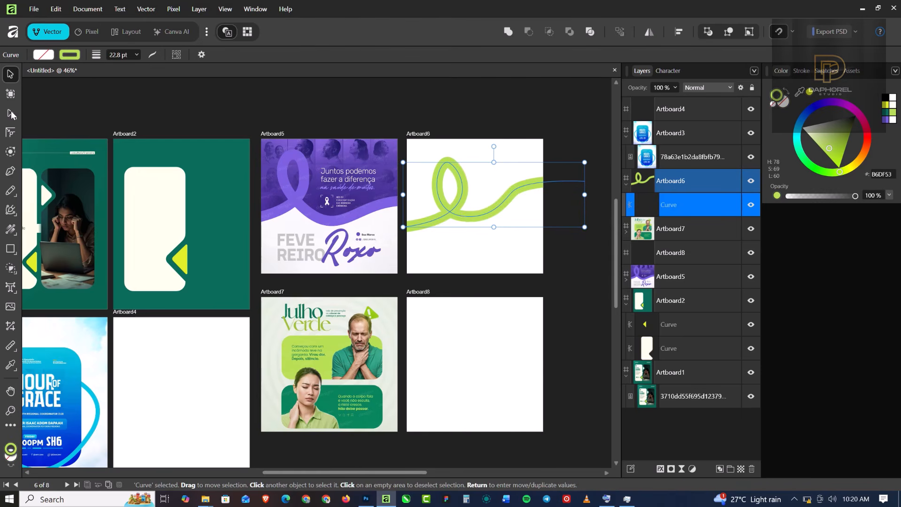
# - Reshape the ribbon's loop and its rising tail with the Node tool by adjusting the curve handles at the crossing, loop top and tail nodes
pyautogui.click(10, 114)
pyautogui.click(457, 174)
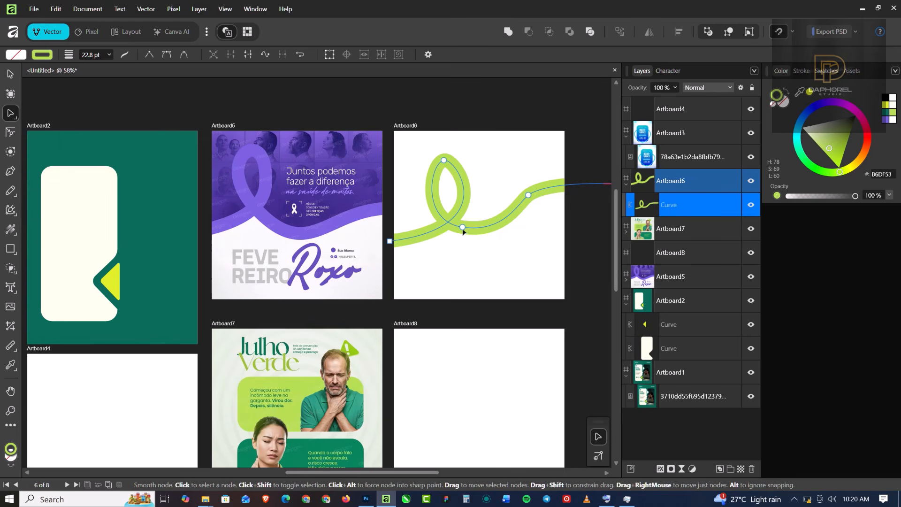
pyautogui.click(462, 228)
pyautogui.click(519, 203)
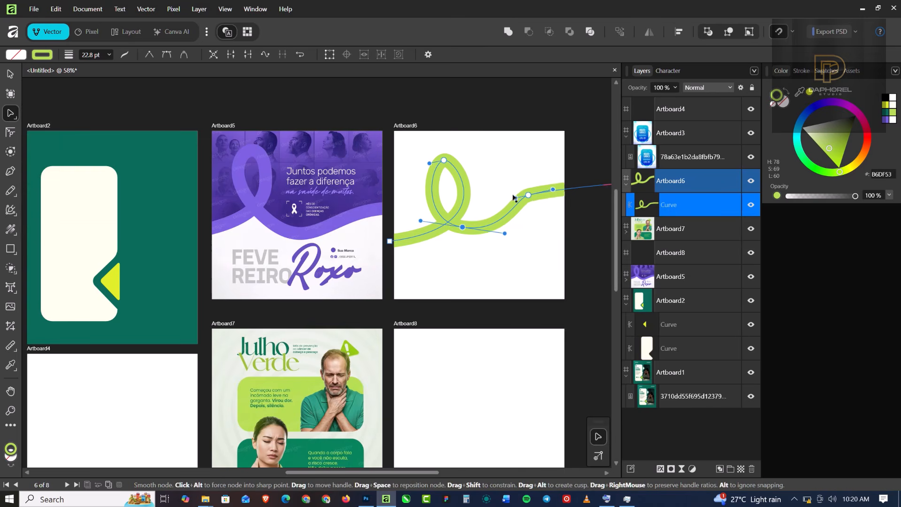
pyautogui.moveTo(520, 204); pyautogui.dragTo(485, 204)
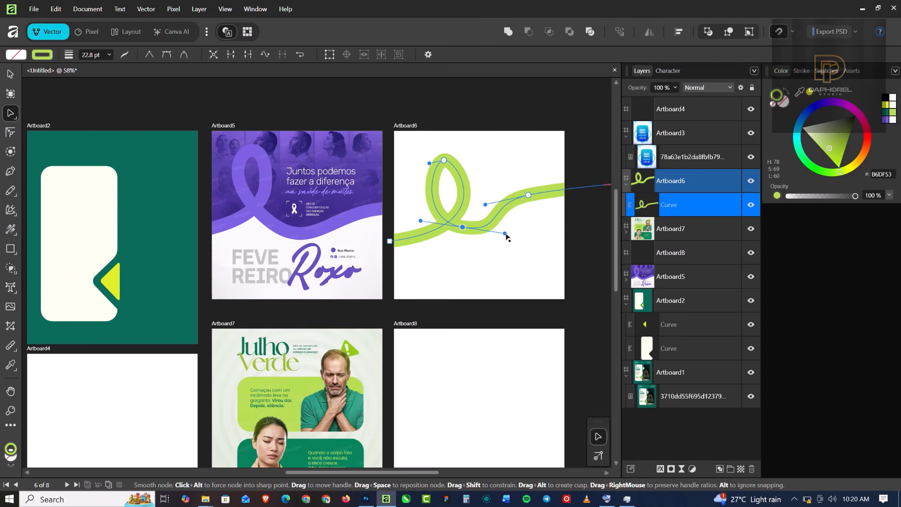
pyautogui.moveTo(505, 234); pyautogui.dragTo(529, 244)
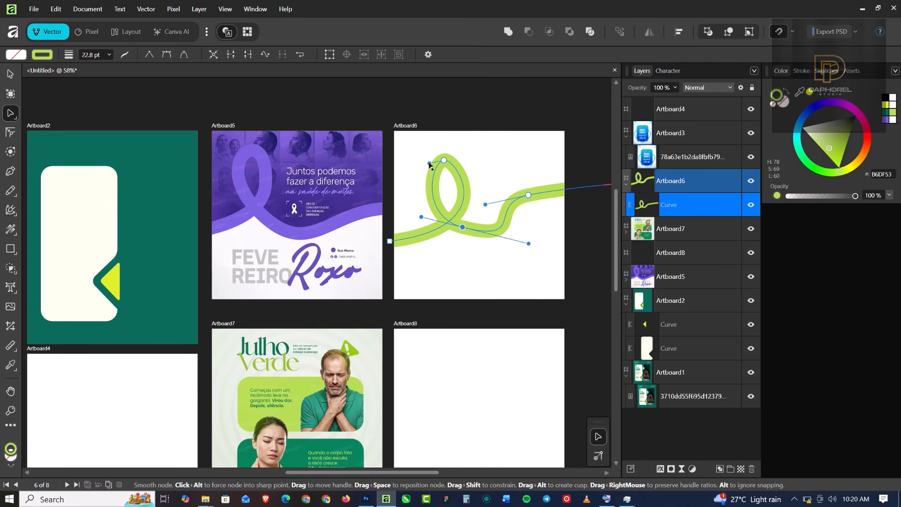
pyautogui.moveTo(426, 160); pyautogui.dragTo(430, 162)
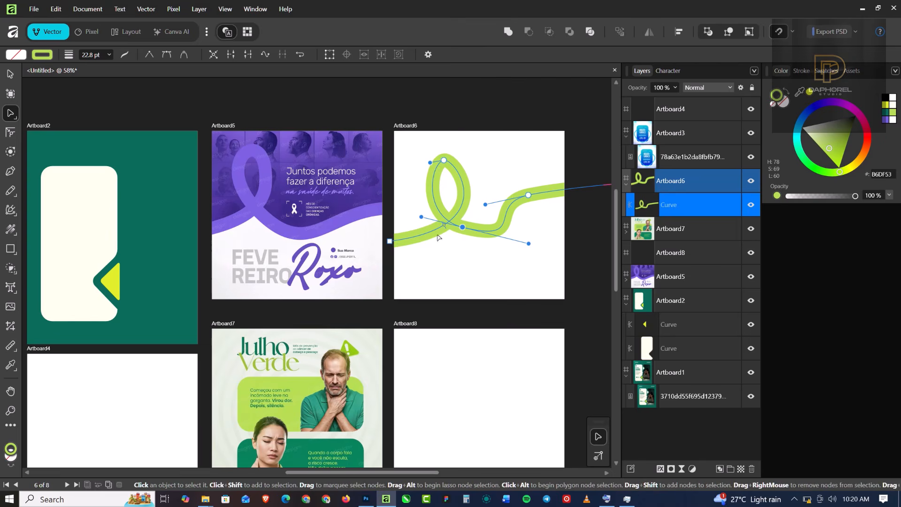
pyautogui.moveTo(421, 217); pyautogui.dragTo(427, 226)
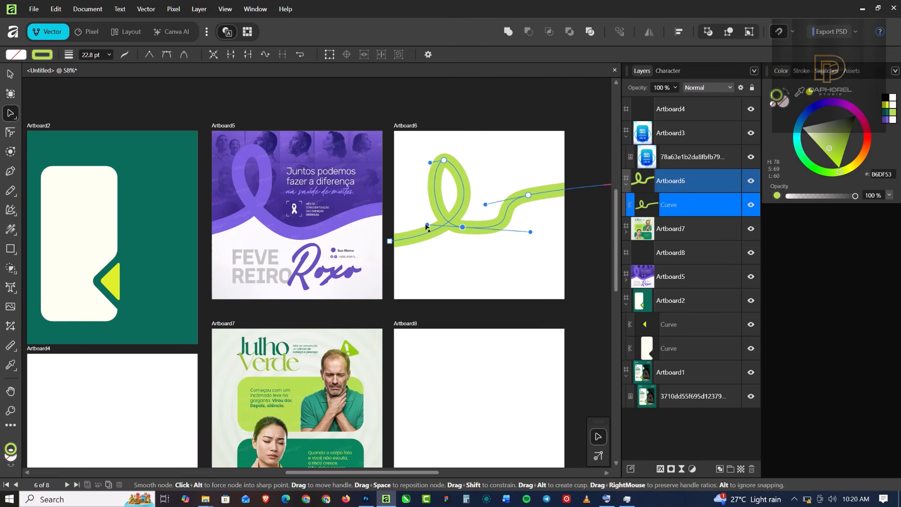
pyautogui.click(578, 127)
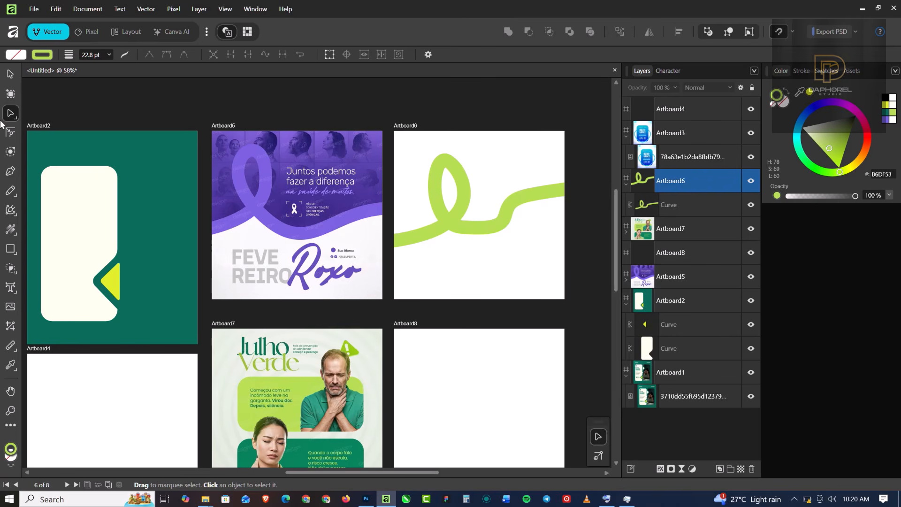
# - Expand the reshaped ribbon's stroke into a filled outline shape
pyautogui.press('v')
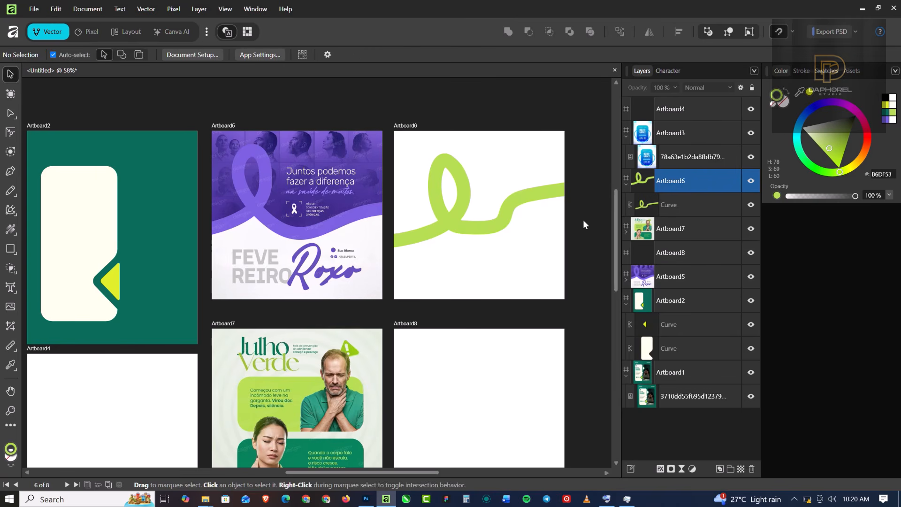
pyautogui.click(491, 234)
pyautogui.rightClick(490, 234)
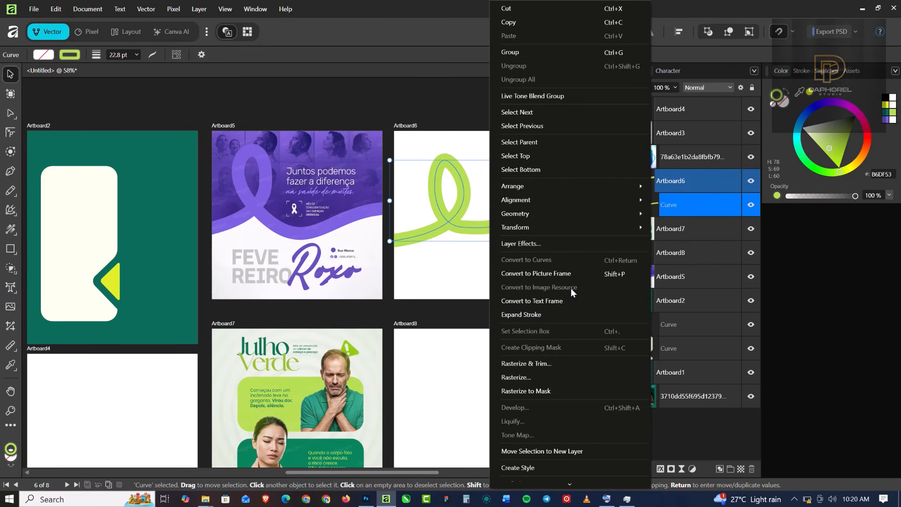
pyautogui.click(545, 311)
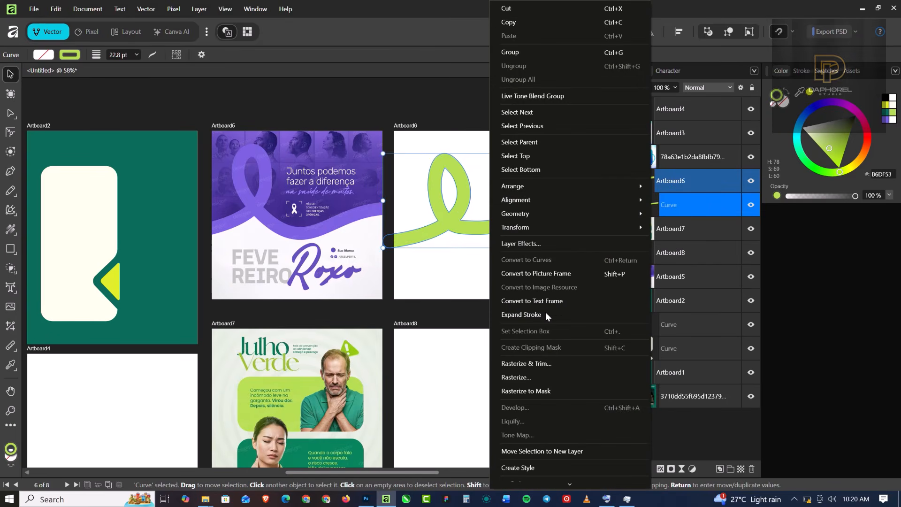
pyautogui.click(426, 98)
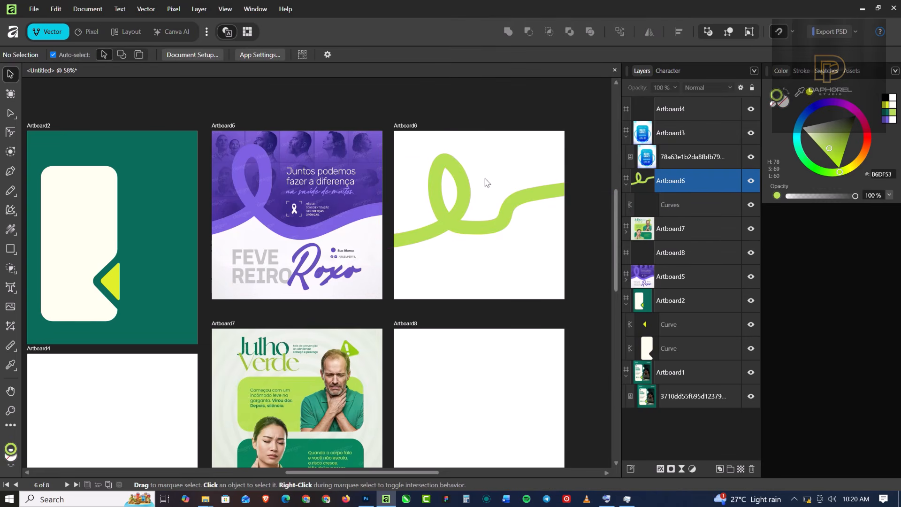
pyautogui.click(487, 227)
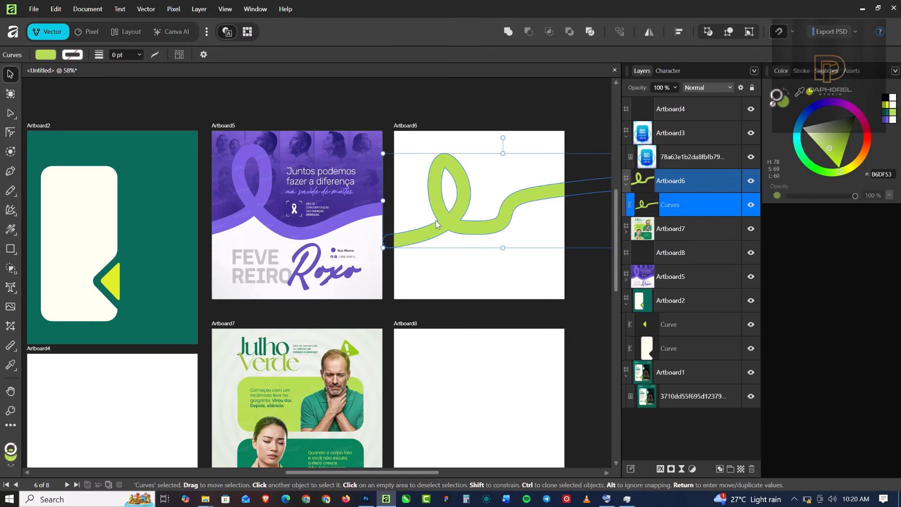
pyautogui.click(474, 273)
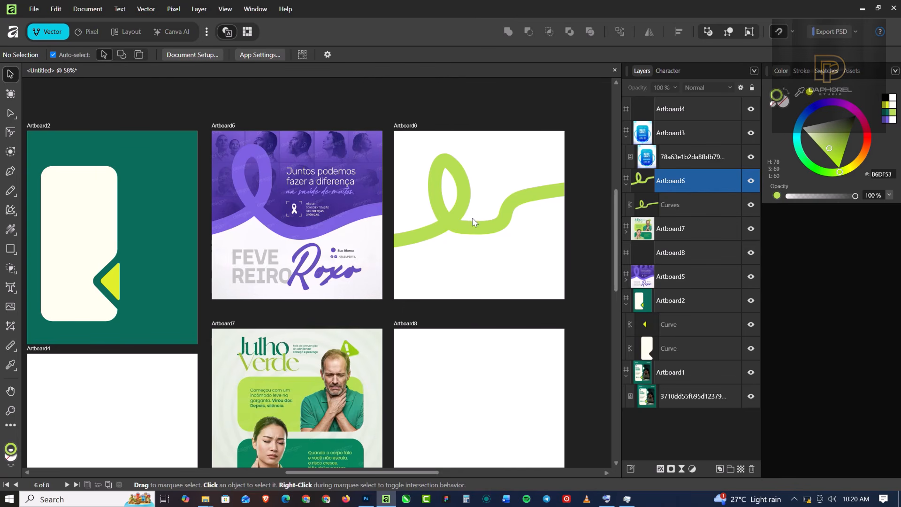
pyautogui.click(478, 230)
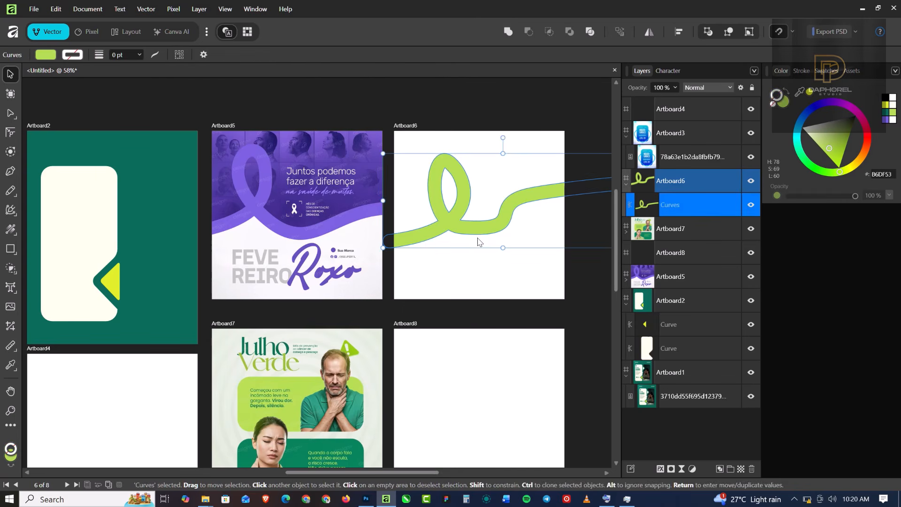
pyautogui.click(487, 282)
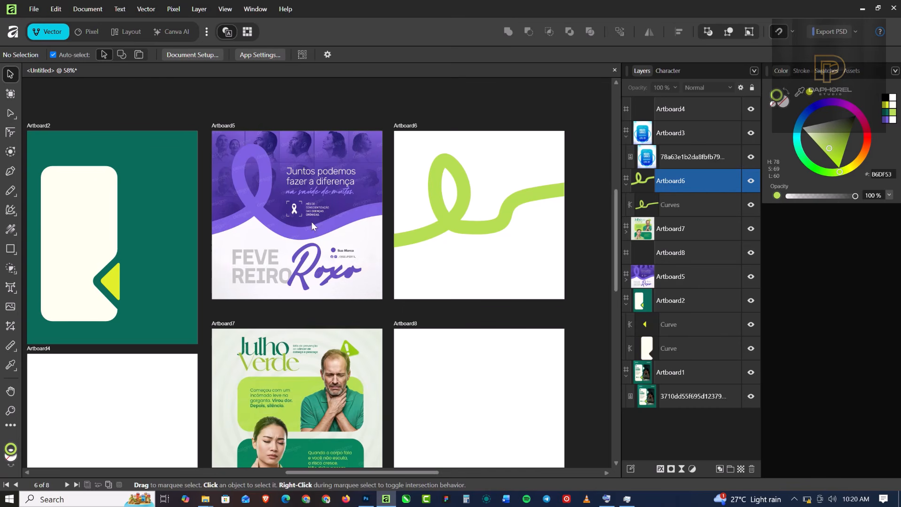
# - Cover Artboard6 with a strokeless rectangle placed behind the ribbon and filled light gray D5D5D5
pyautogui.click(10, 250)
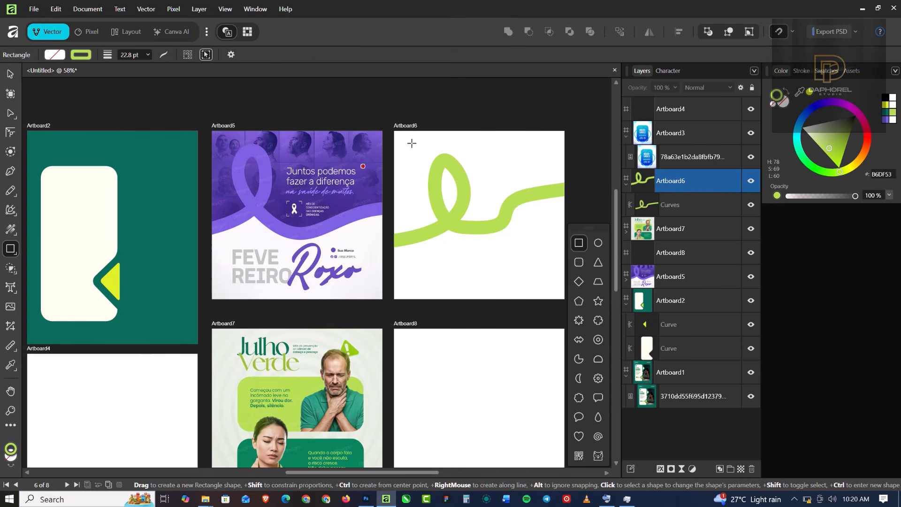
pyautogui.moveTo(394, 134); pyautogui.dragTo(564, 299)
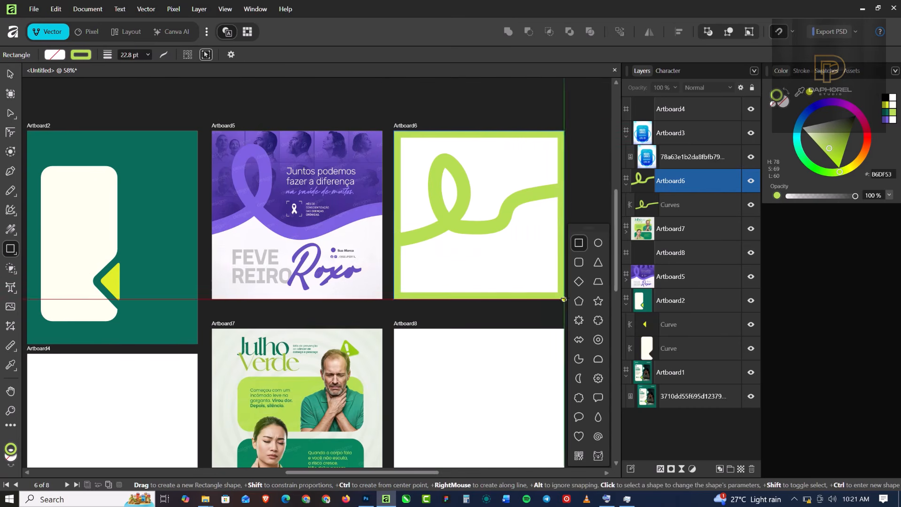
pyautogui.click(778, 105)
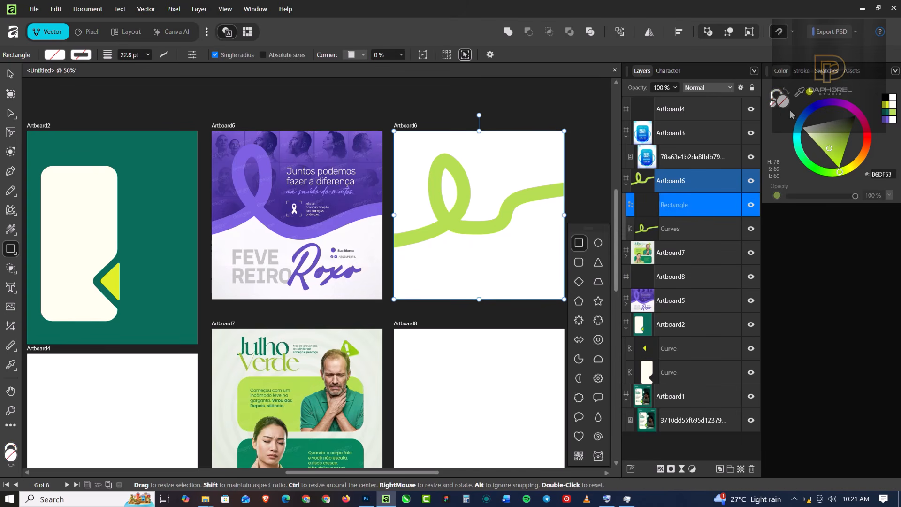
pyautogui.click(893, 98)
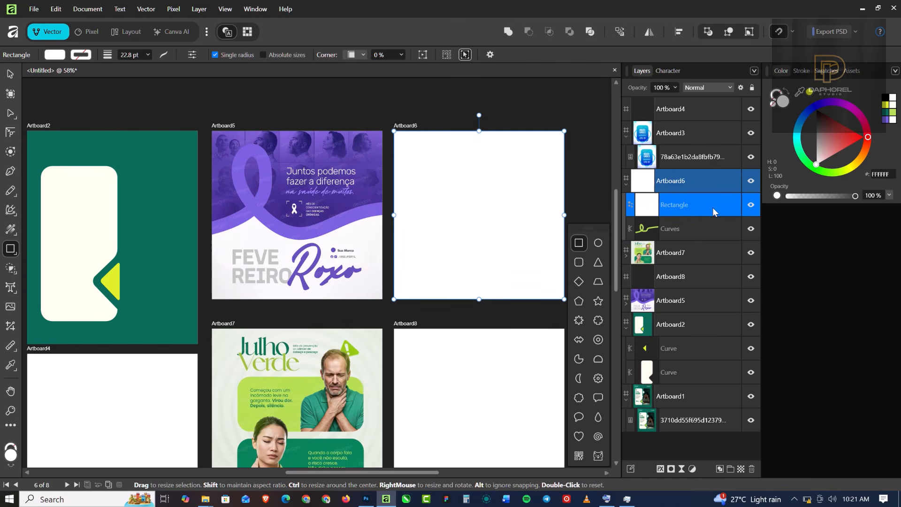
pyautogui.hotkey('ctrl', '[')
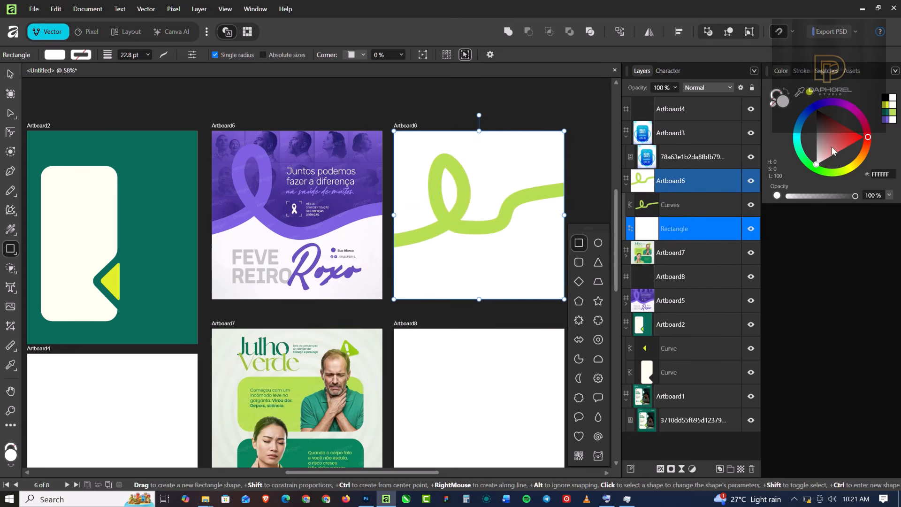
pyautogui.moveTo(831, 147); pyautogui.dragTo(816, 158)
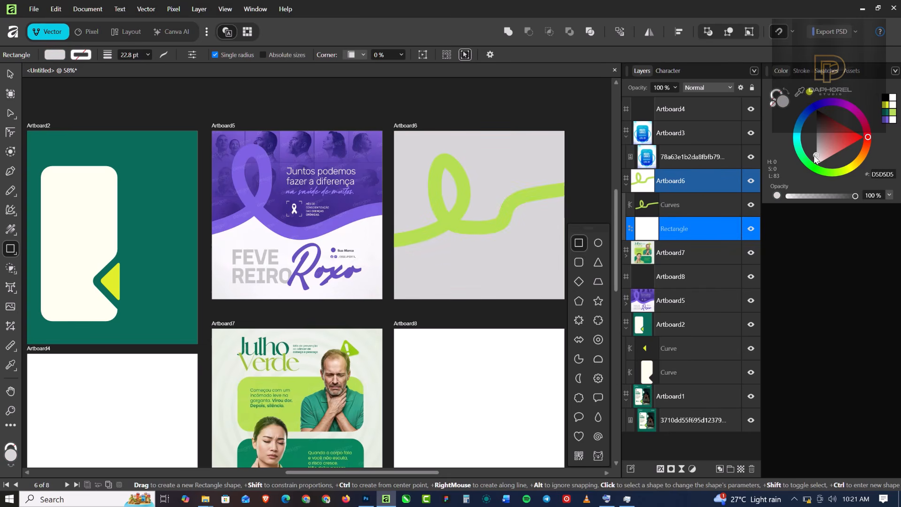
# - Recolor the ribbon with purple 7A60DD sampled from the ribbon in the Artboard5 poster
pyautogui.click(690, 211)
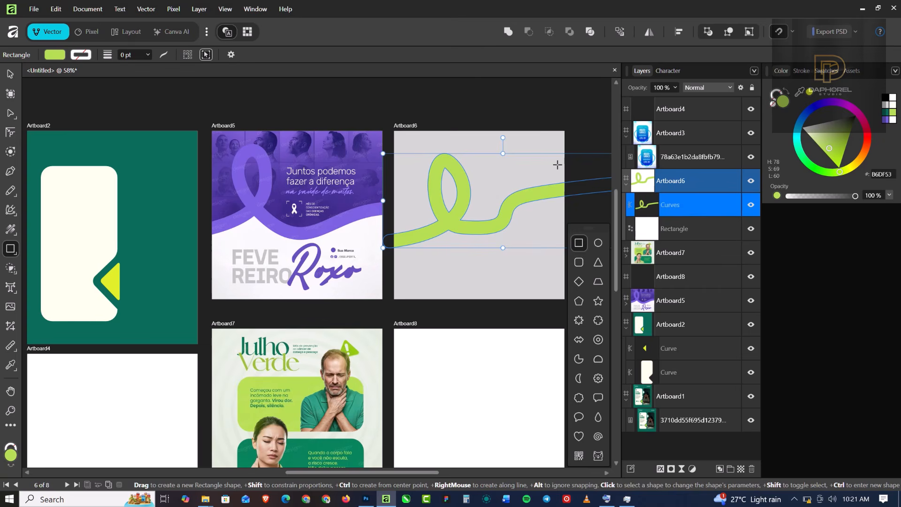
pyautogui.moveTo(799, 94); pyautogui.dragTo(256, 207)
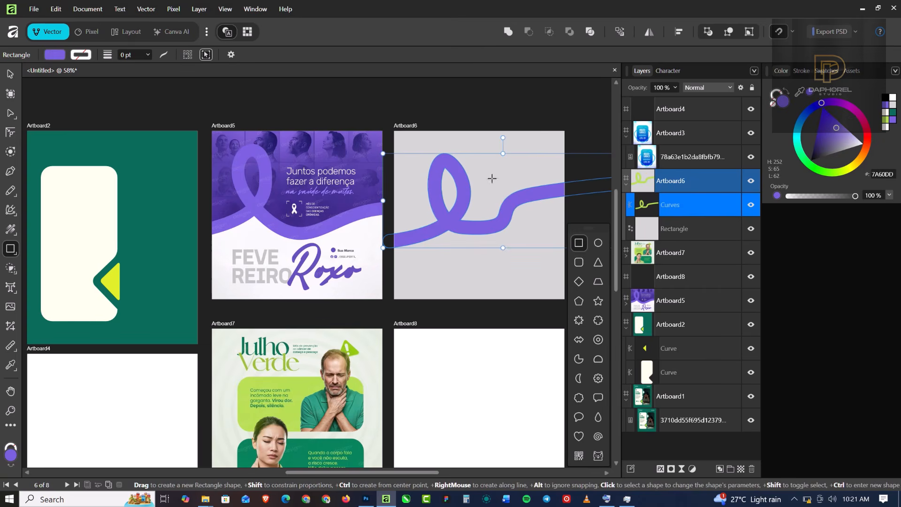
pyautogui.click(8, 75)
pyautogui.click(150, 108)
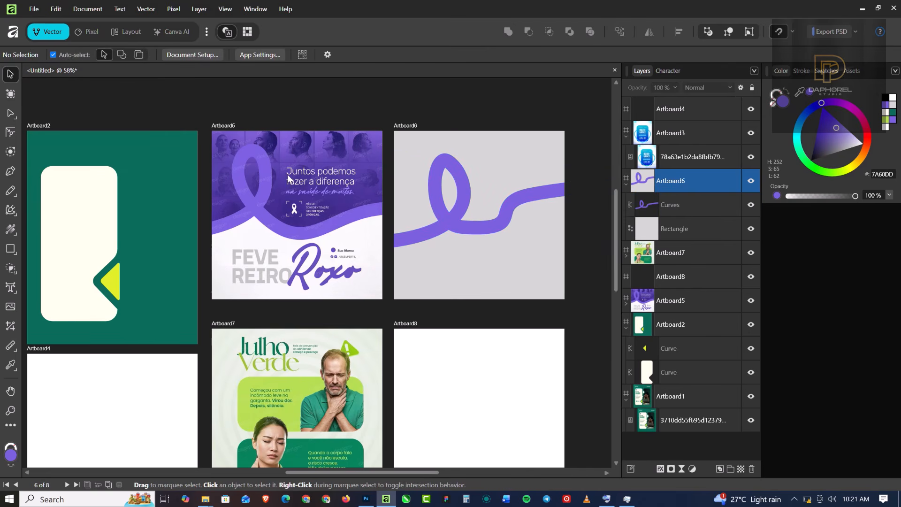
# - Fill the background above the ribbon and the area inside its loop with red using the Vector Flood Fill tool
pyautogui.click(464, 232)
pyautogui.keyDown('shift'); pyautogui.click(471, 280); pyautogui.keyUp('shift')
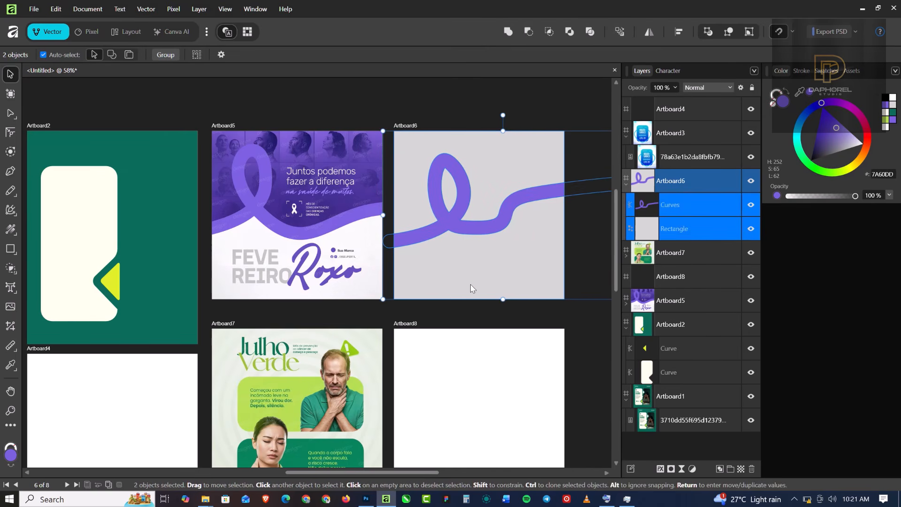
pyautogui.click(11, 235)
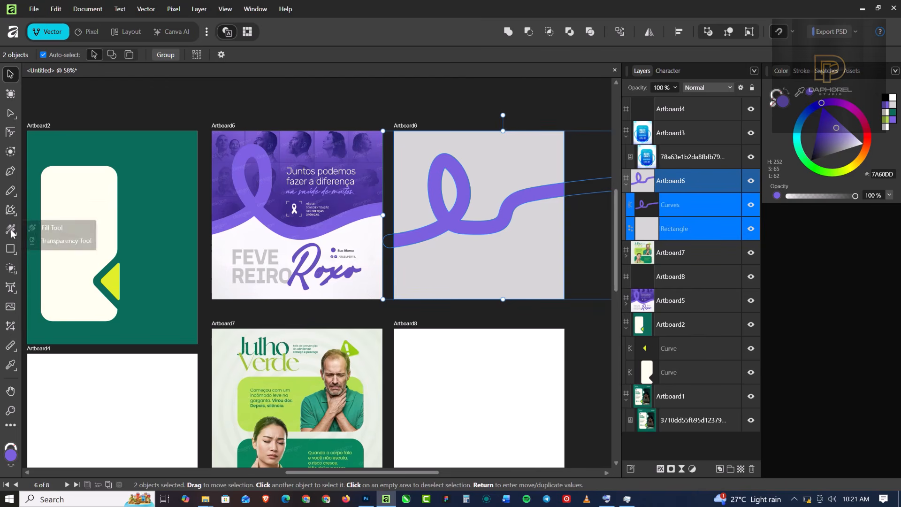
pyautogui.click(51, 229)
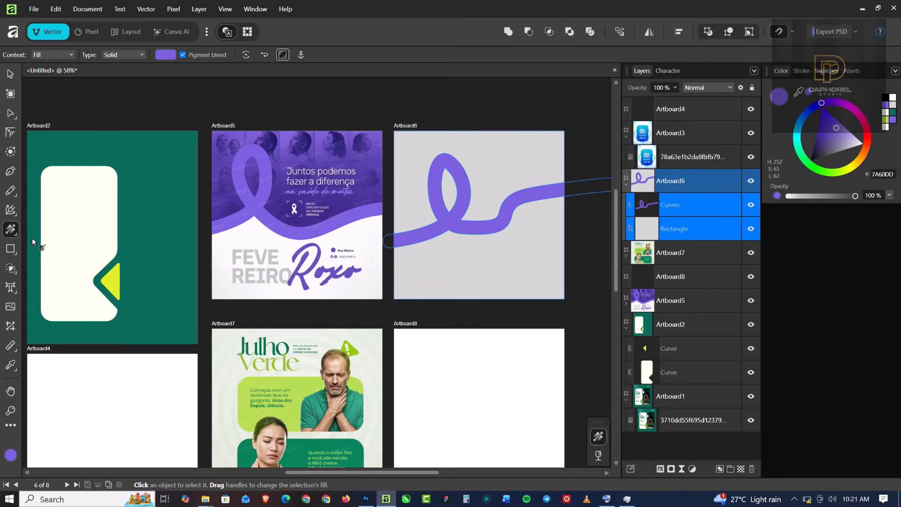
pyautogui.click(11, 232)
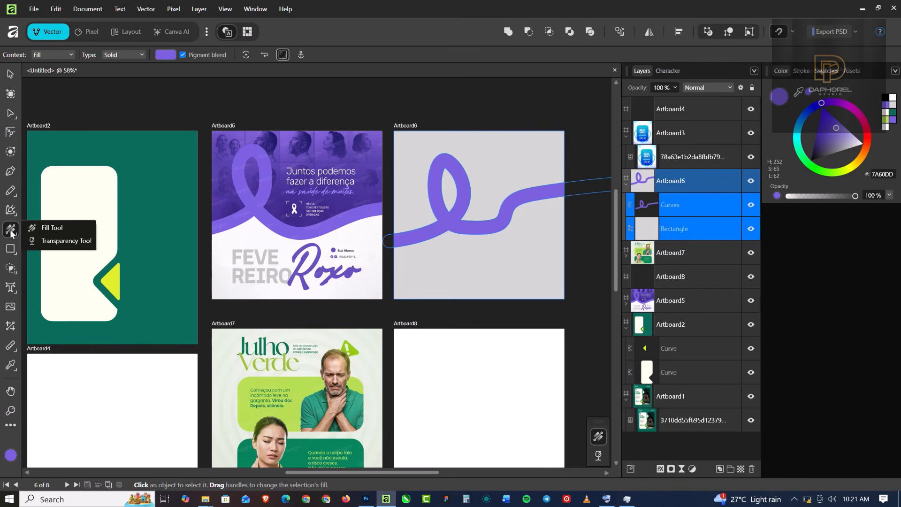
pyautogui.click(16, 271)
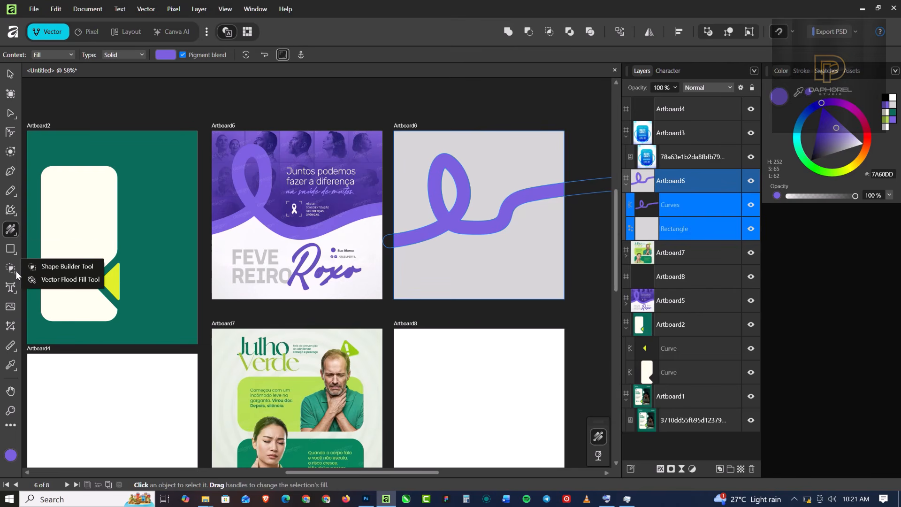
pyautogui.click(61, 281)
pyautogui.click(509, 152)
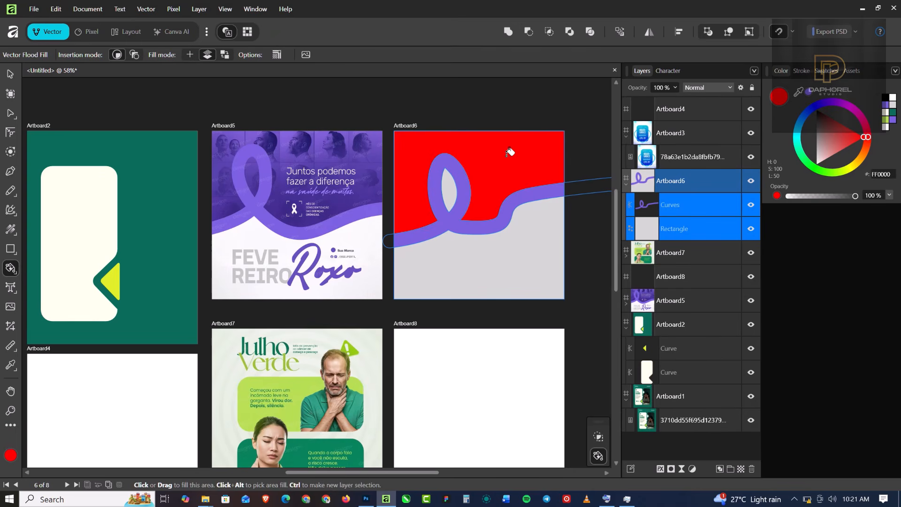
# - Merge the two red areas into one shape and recolor it with dark purple 543DA5 sampled from the Artboard5 poster
pyautogui.click(9, 73)
pyautogui.doubleClick(446, 188)
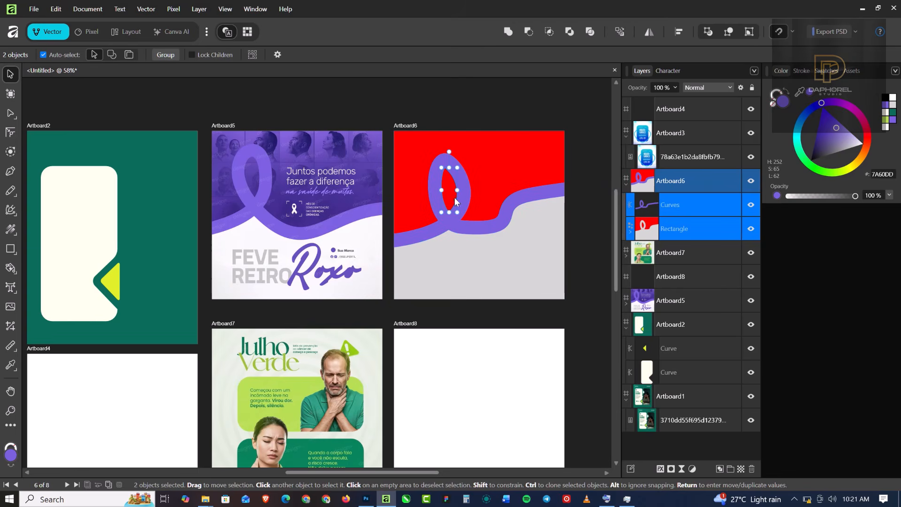
pyautogui.keyDown('shift'); pyautogui.click(505, 153); pyautogui.keyUp('shift')
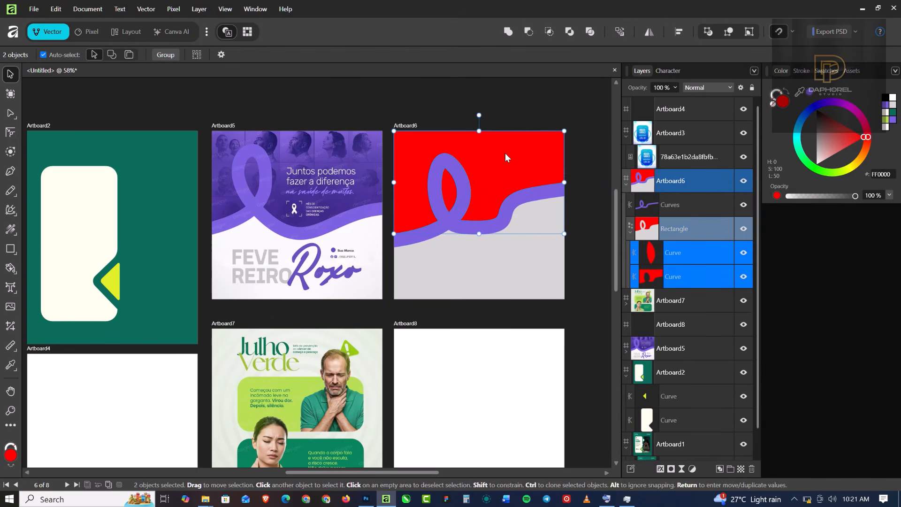
pyautogui.click(508, 32)
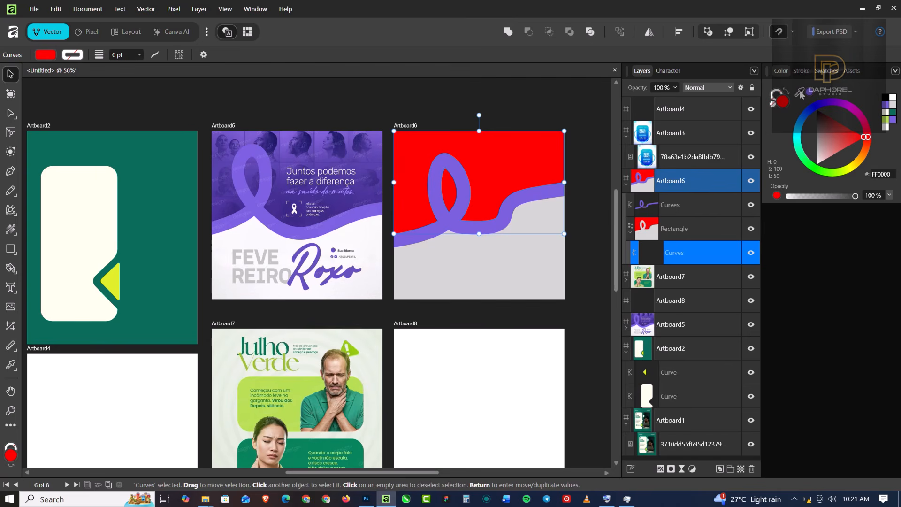
pyautogui.moveTo(801, 93); pyautogui.dragTo(360, 171)
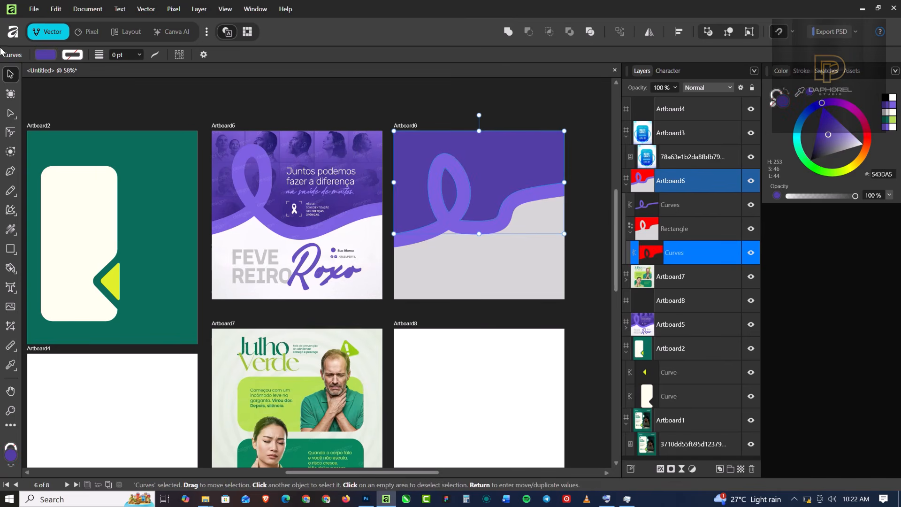
pyautogui.click(141, 110)
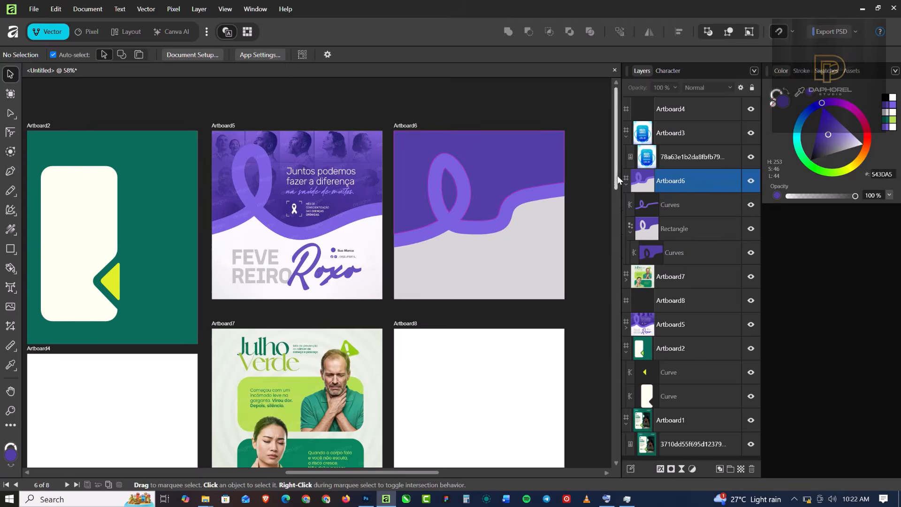
# - Compare the recreated ribbon and background on Artboard6 with the reference poster on Artboard5
pyautogui.scroll(5, 482, 255)
pyautogui.scroll(-6, 371, 201)
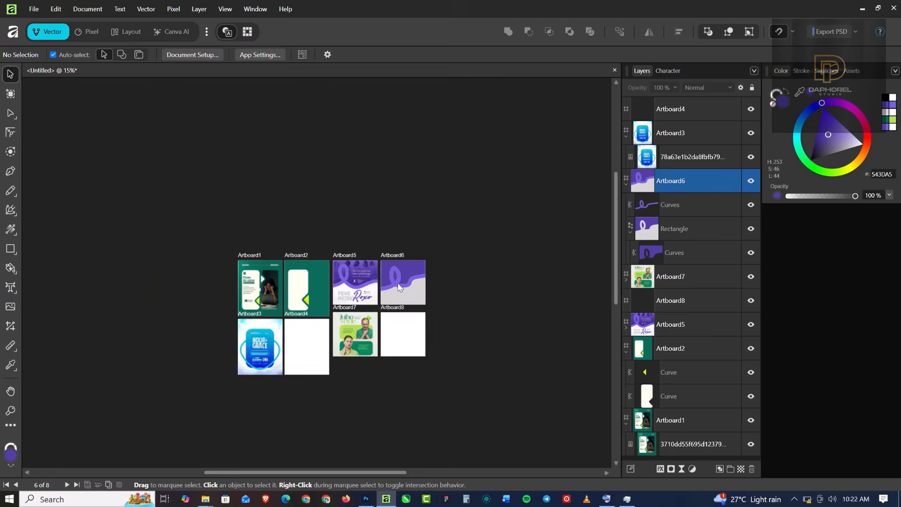
pyautogui.scroll(6, 398, 282)
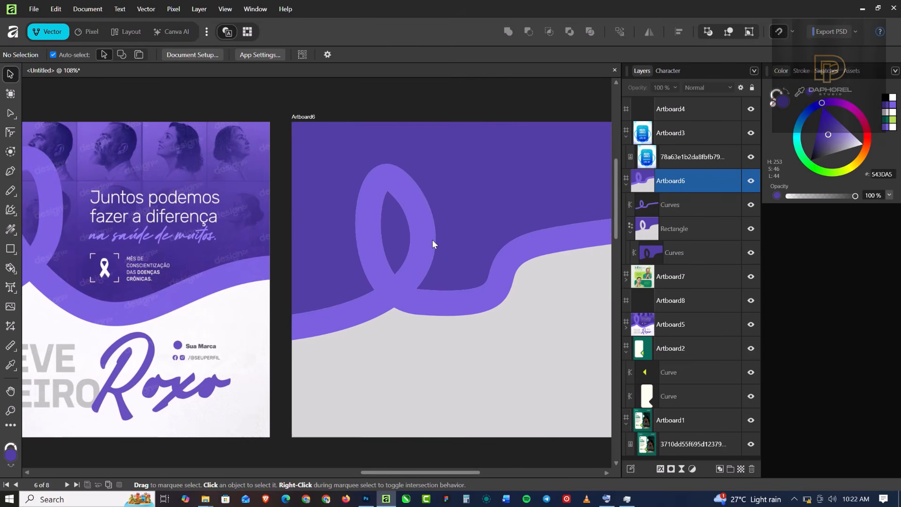
pyautogui.click(525, 244)
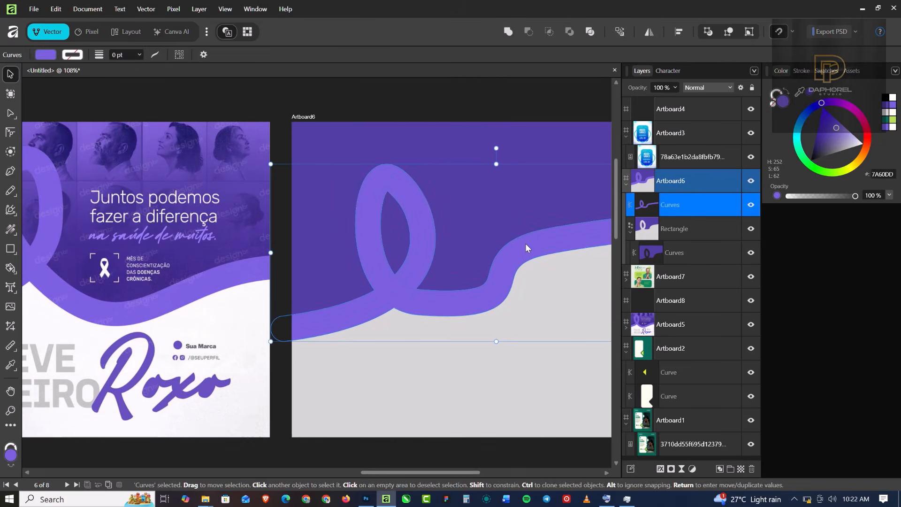
pyautogui.click(777, 97)
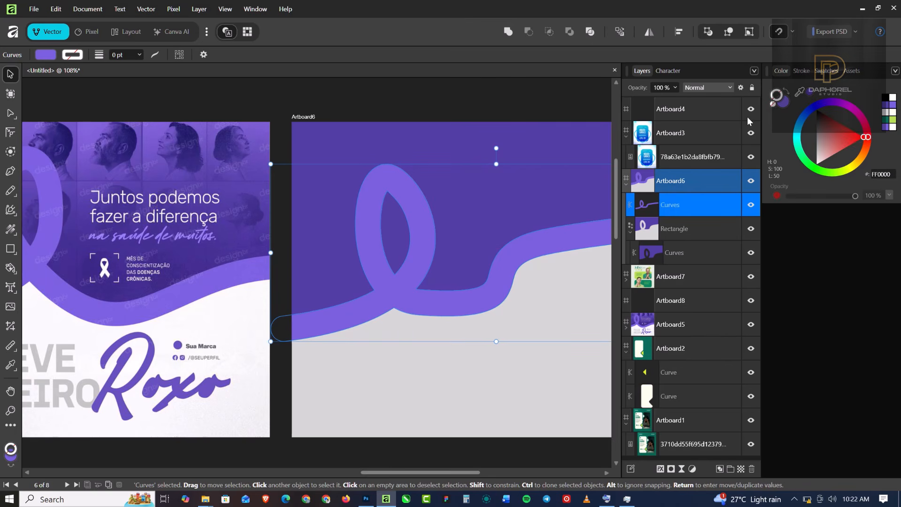
pyautogui.scroll(-4, 354, 157)
pyautogui.click(564, 289)
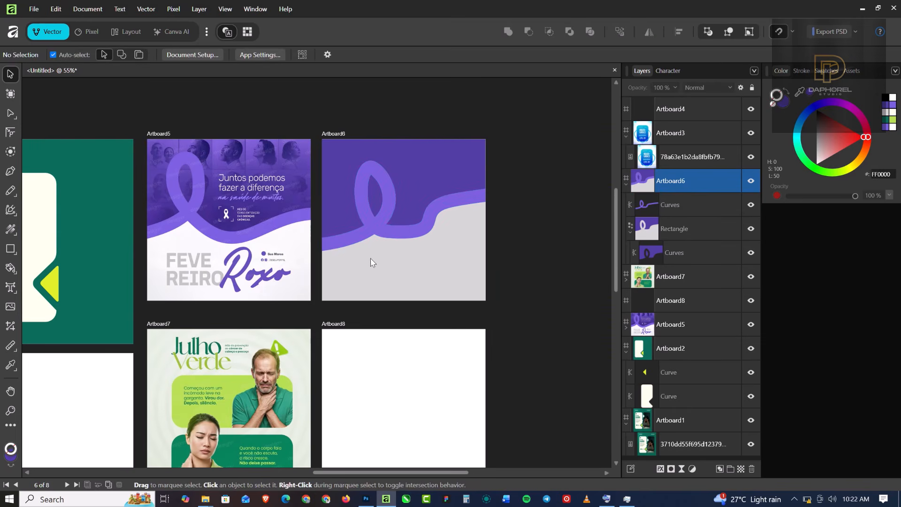
# - Draw a strokeless dark purple rectangle on Artboard4, sized like the card in the Artboard3 poster, and center it roughly on the artboard
pyautogui.scroll(-2, 410, 196)
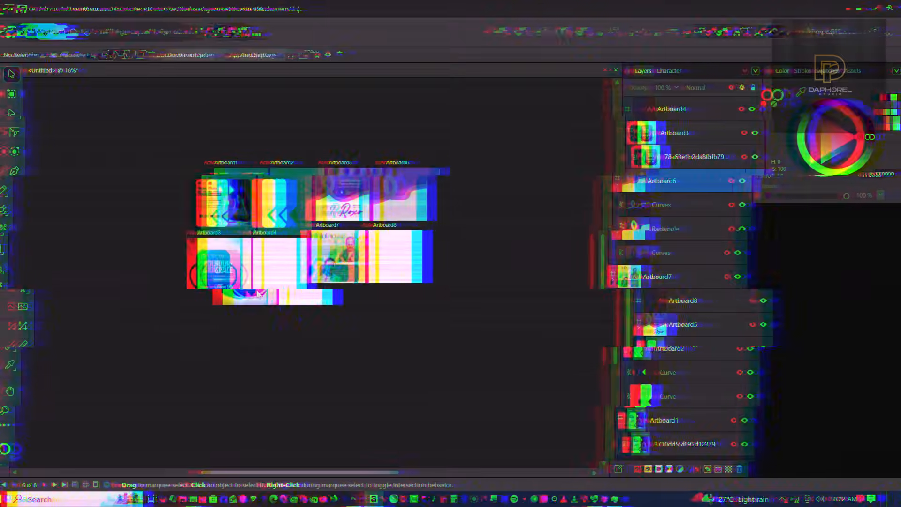
pyautogui.scroll(3, 296, 284)
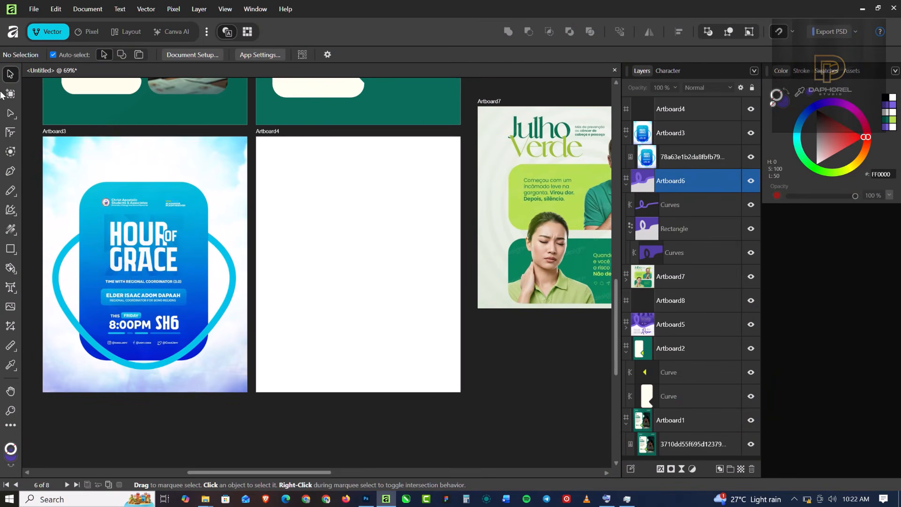
pyautogui.click(13, 249)
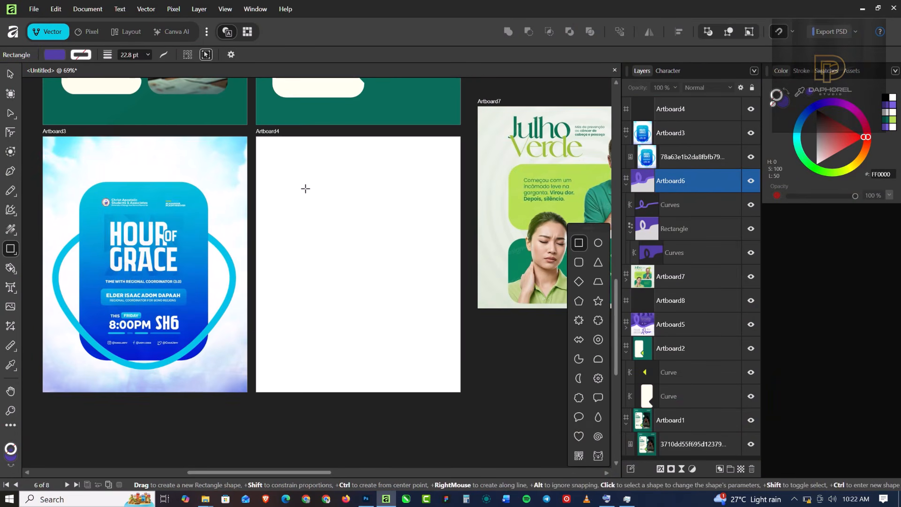
pyautogui.moveTo(303, 182); pyautogui.dragTo(428, 361)
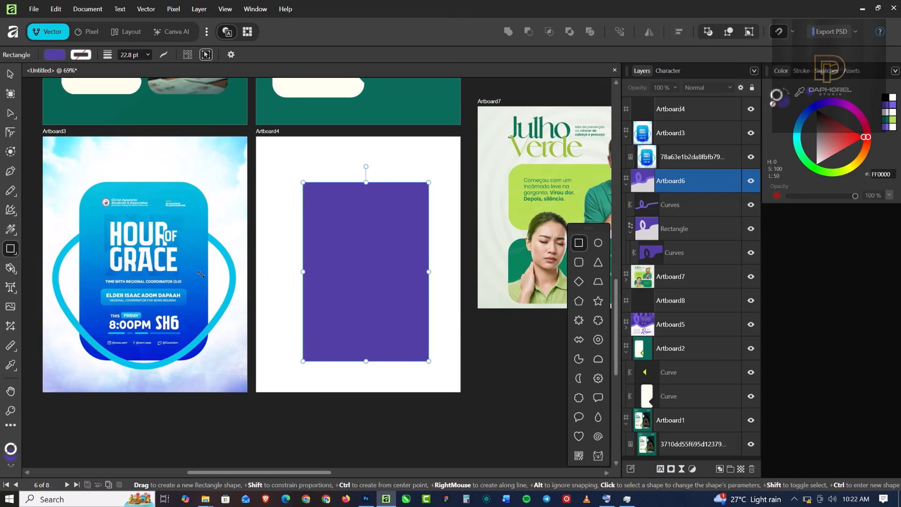
pyautogui.press('v')
pyautogui.moveTo(357, 220); pyautogui.dragTo(345, 220)
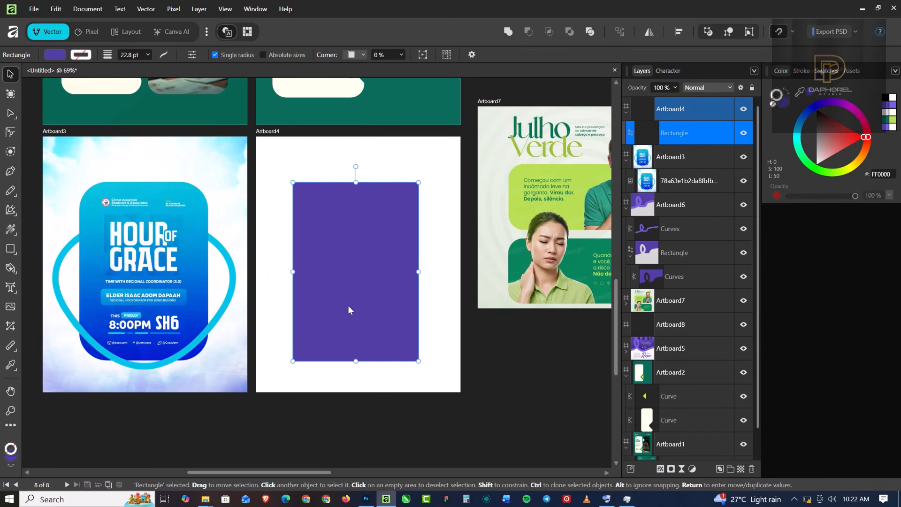
# - Round all four corners of the purple rectangle to a radius of about 0.58 in with the Corner tool
pyautogui.click(10, 132)
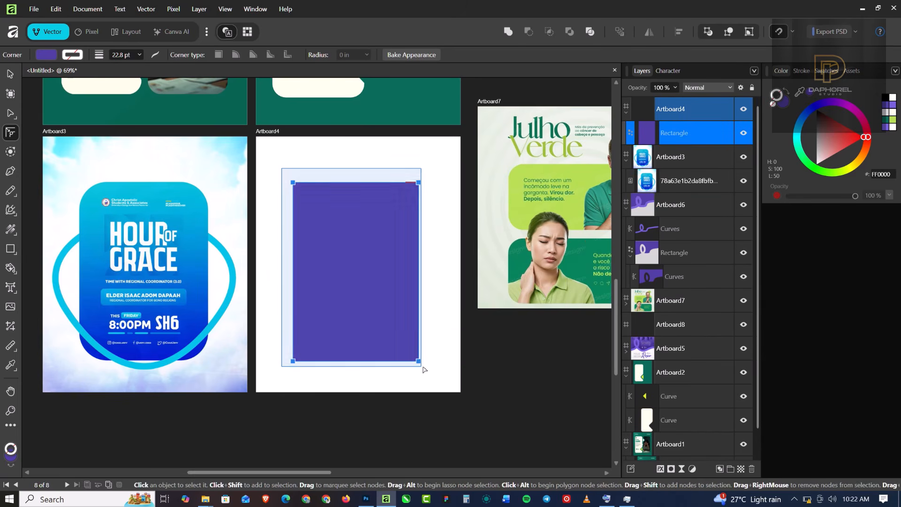
pyautogui.moveTo(418, 361); pyautogui.dragTo(395, 340)
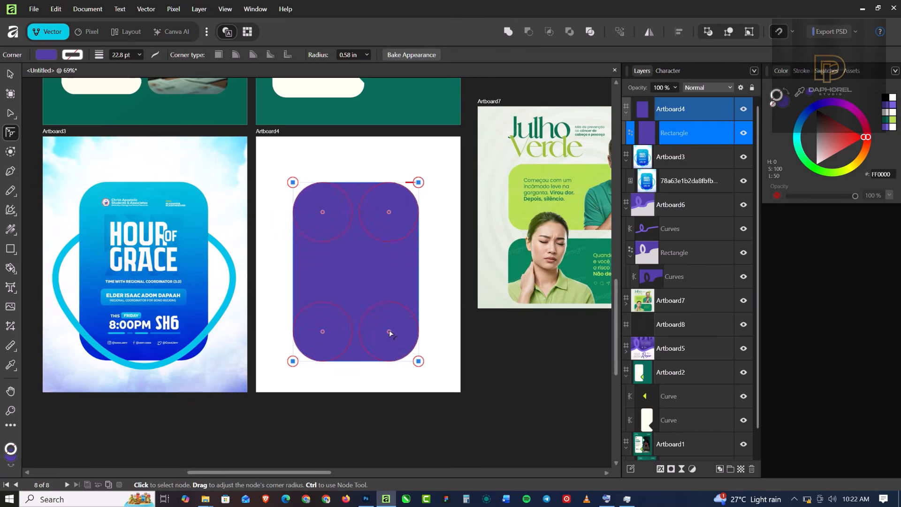
pyautogui.press('v')
pyautogui.click(344, 152)
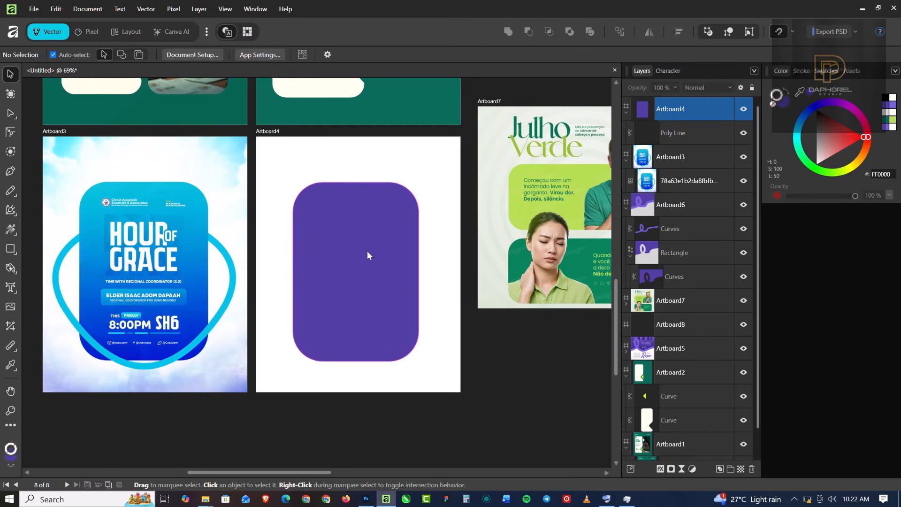
# - Add a pixel layer above the rounded card and draw a closed downward-pointing triangle, wider than the card, over it with the Pen tool
pyautogui.click(363, 242)
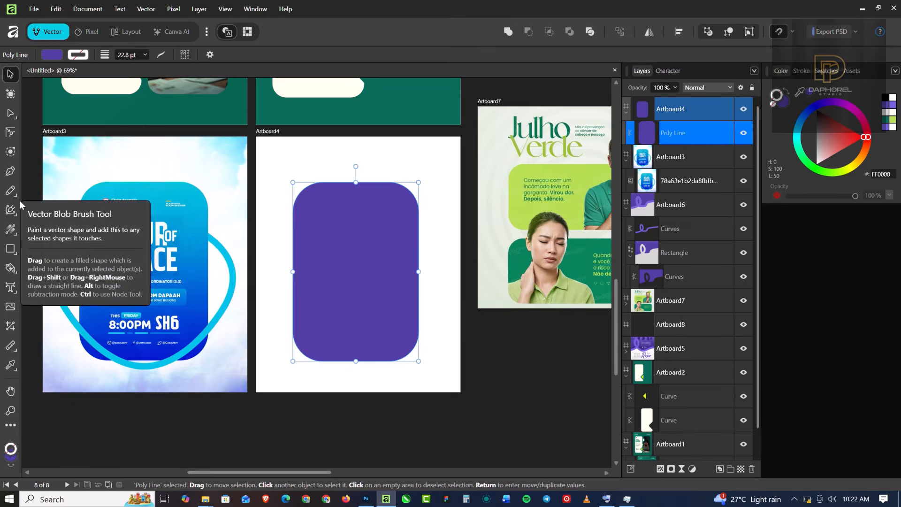
pyautogui.click(11, 172)
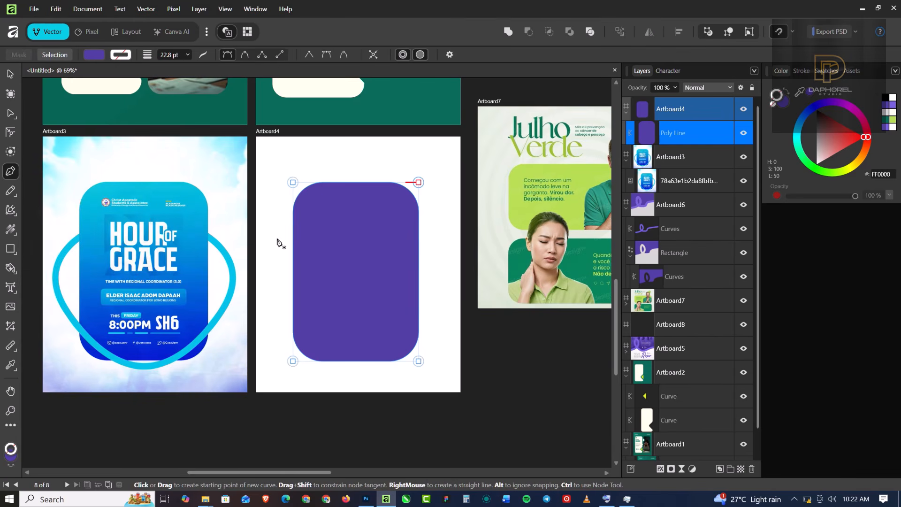
pyautogui.click(741, 469)
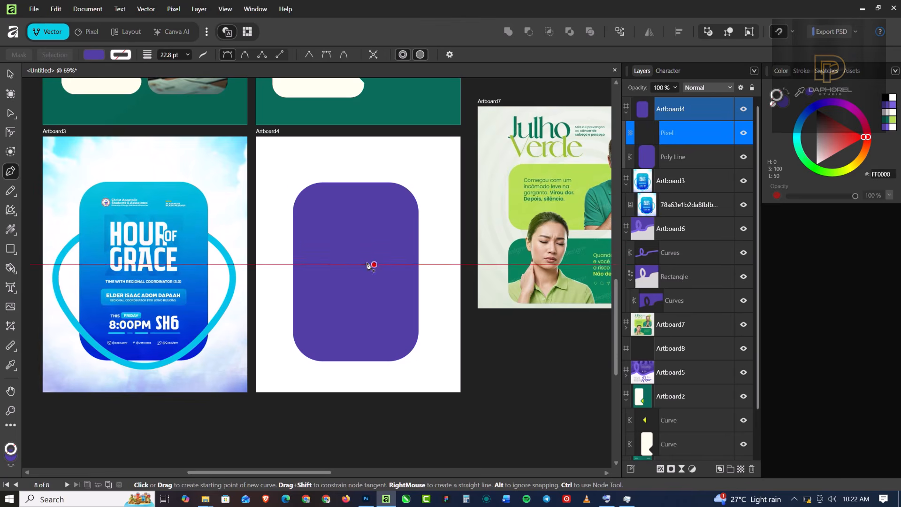
pyautogui.click(277, 230)
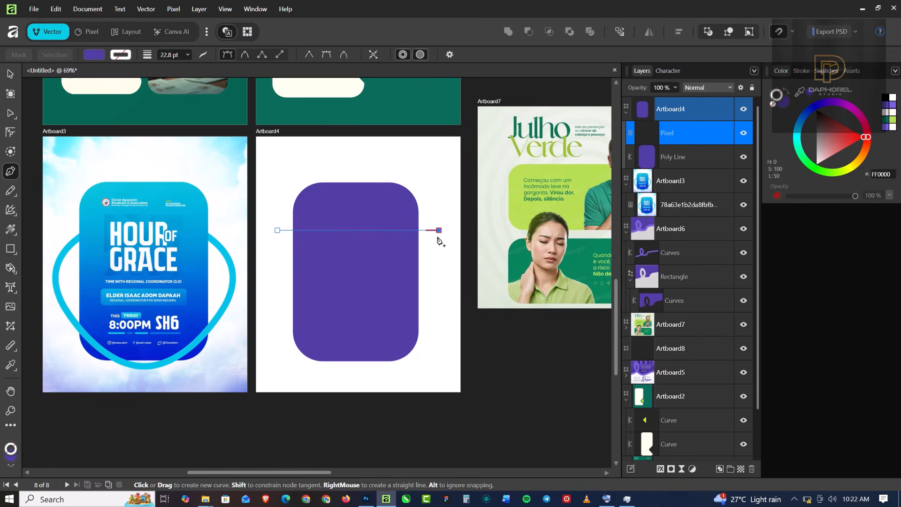
pyautogui.click(439, 230)
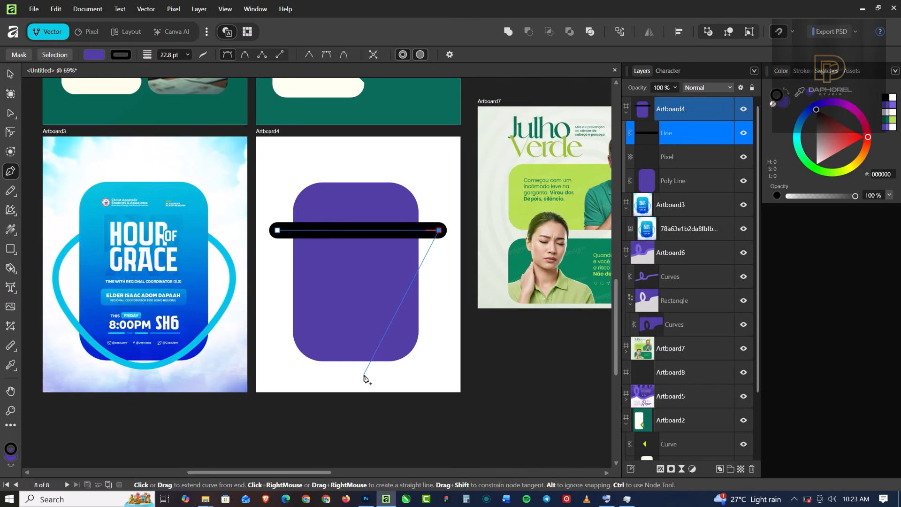
pyautogui.click(364, 374)
pyautogui.click(277, 230)
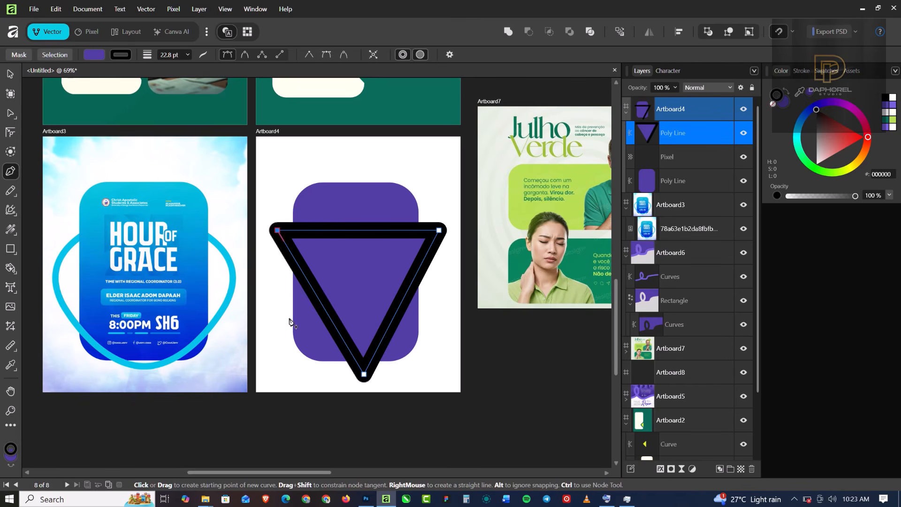
# - Remove the triangle's fill and thin its black stroke to 7.8 pt
pyautogui.click(782, 105)
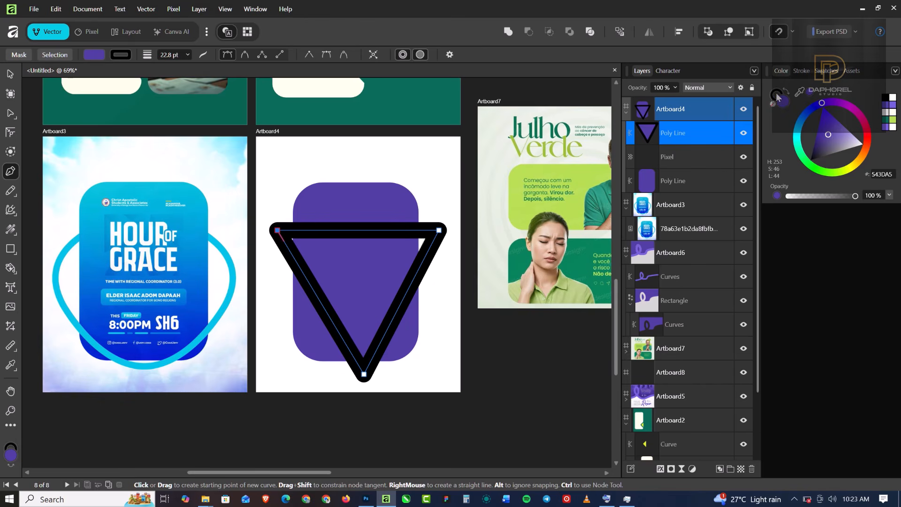
pyautogui.click(773, 103)
pyautogui.click(802, 71)
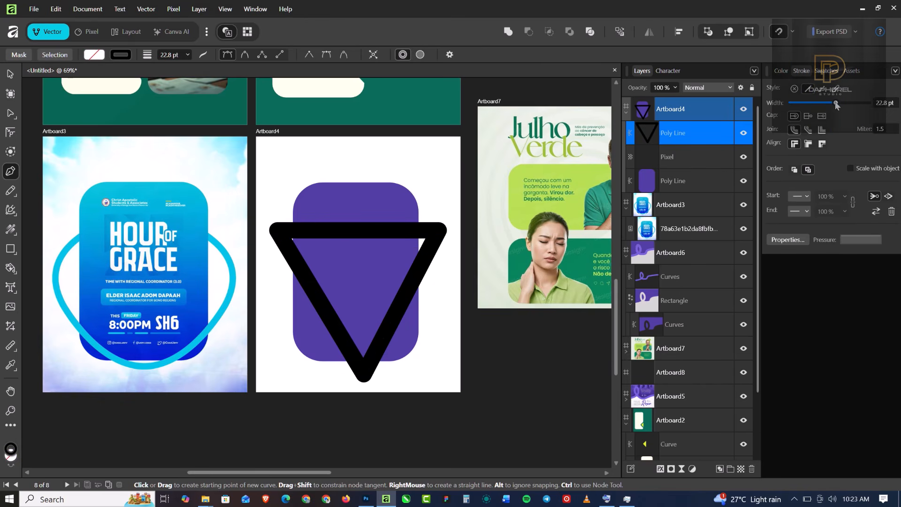
pyautogui.moveTo(834, 101); pyautogui.dragTo(816, 102)
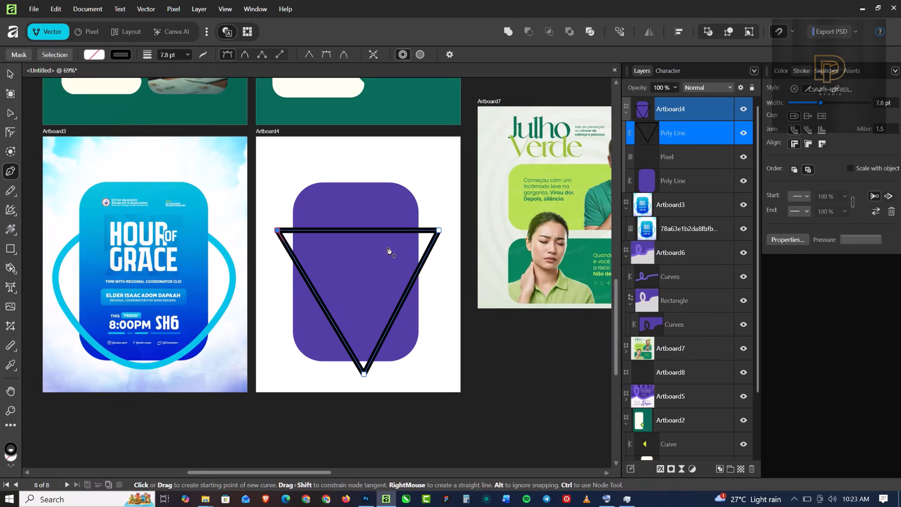
# - Bow the triangle's top edge upward and round its upper corners to about 0.75 in and its lower corner to about 0.73 in
pyautogui.click(10, 113)
pyautogui.moveTo(354, 231); pyautogui.dragTo(354, 206)
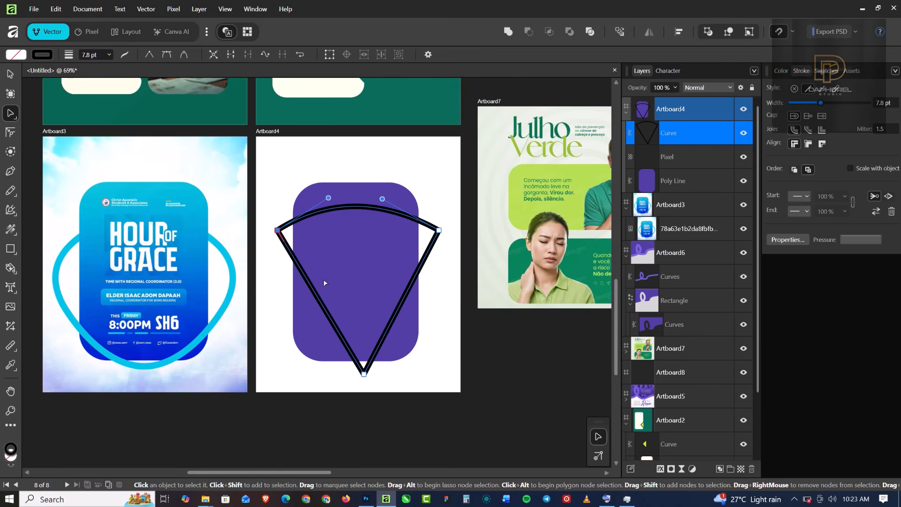
pyautogui.click(11, 134)
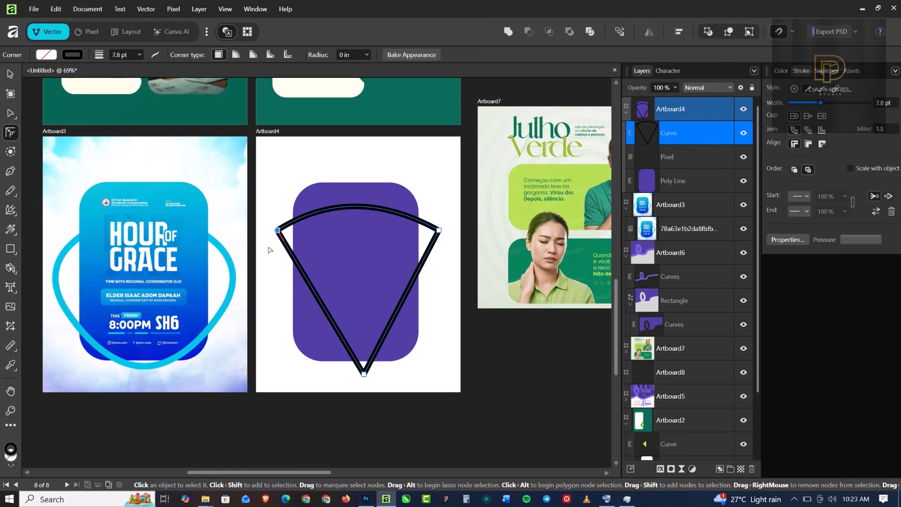
pyautogui.moveTo(261, 223); pyautogui.dragTo(478, 264)
pyautogui.moveTo(439, 231); pyautogui.dragTo(394, 272)
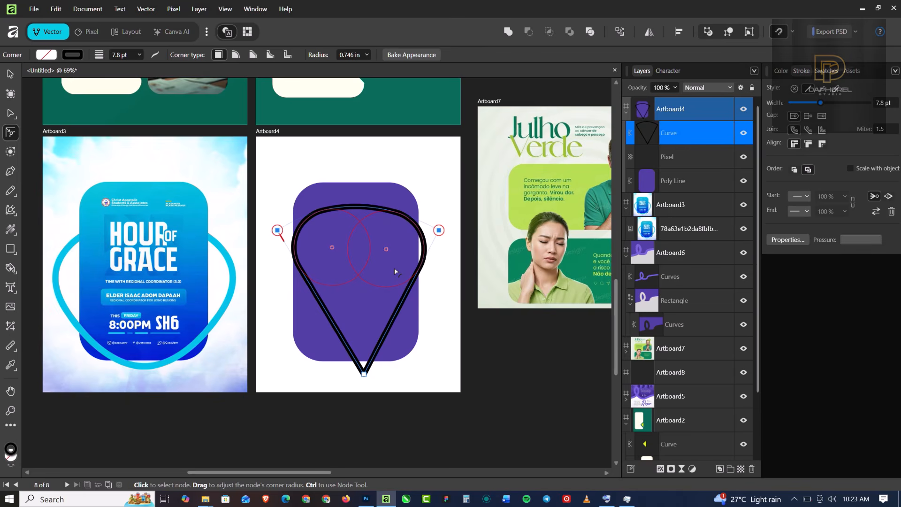
pyautogui.click(364, 374)
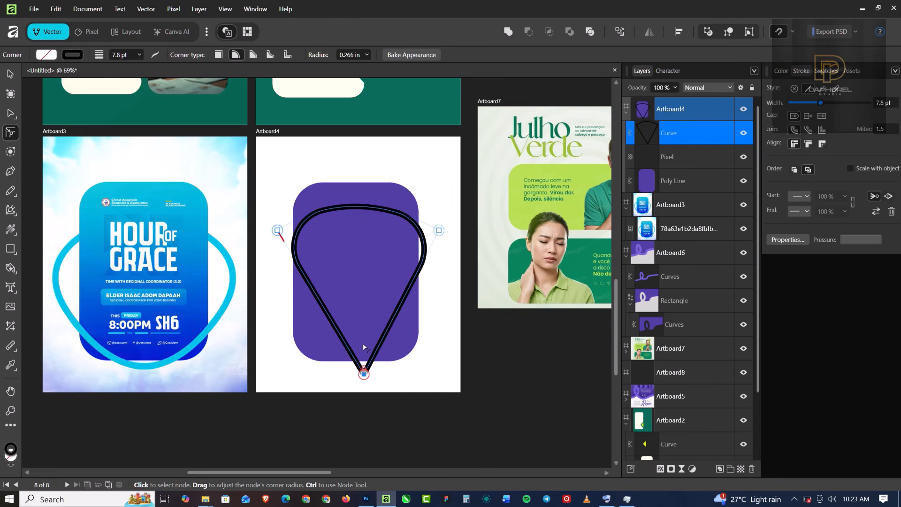
pyautogui.moveTo(365, 312); pyautogui.dragTo(365, 297)
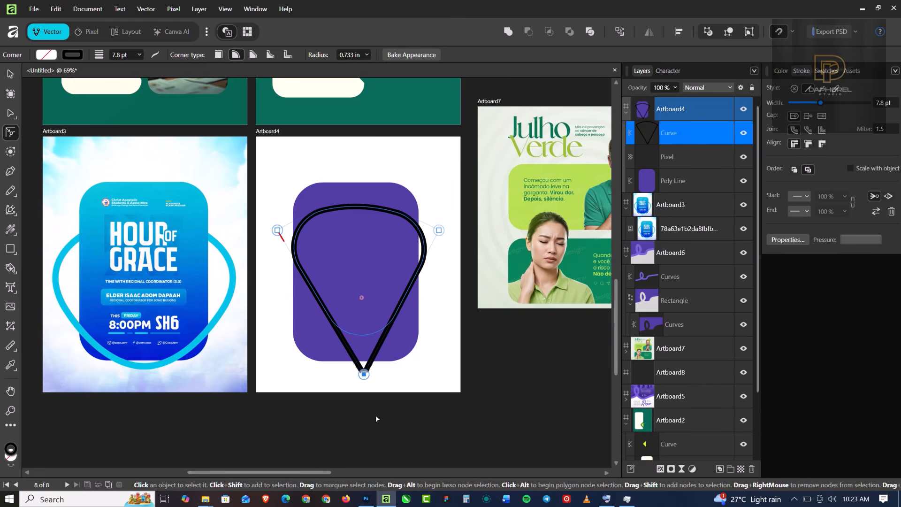
# - Widen the rounded triangle outline past both sides of the card and expand its stroke into a filled shape
pyautogui.click(11, 76)
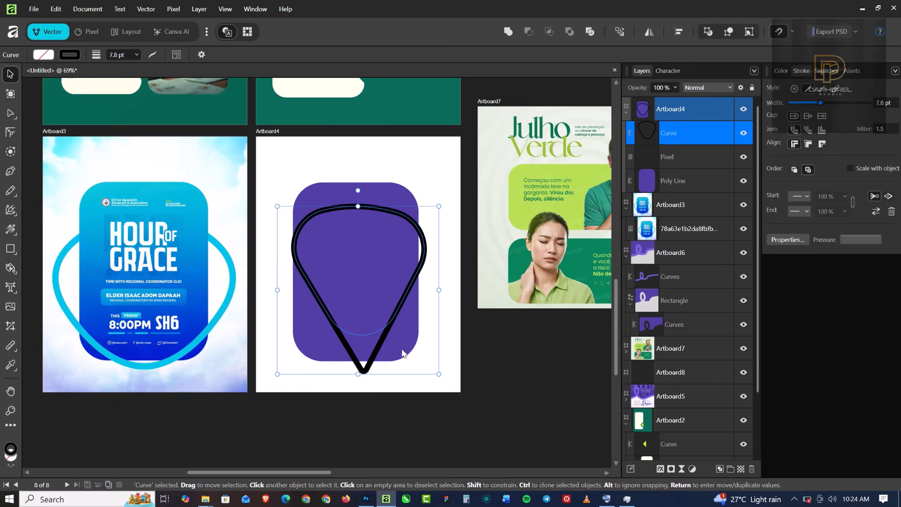
pyautogui.scroll(-2, 372, 339)
pyautogui.scroll(1, 372, 323)
pyautogui.click(371, 323)
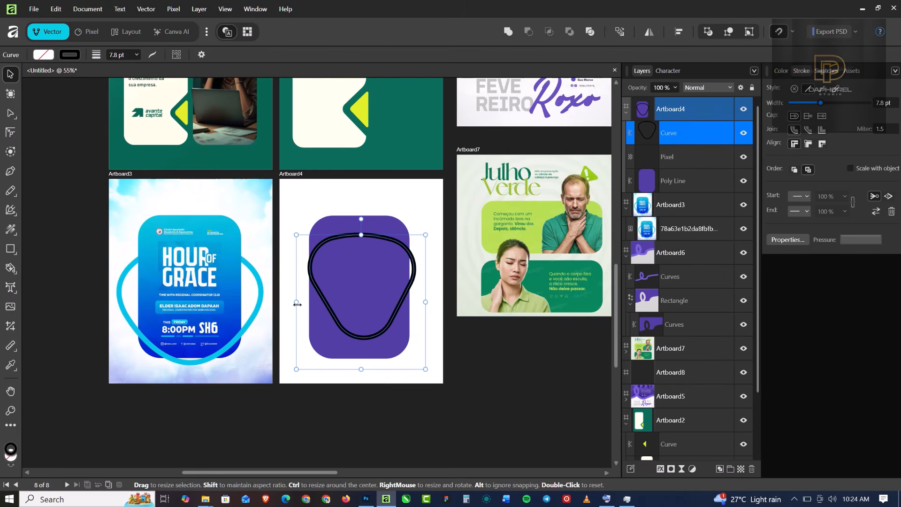
pyautogui.moveTo(298, 302); pyautogui.dragTo(273, 302)
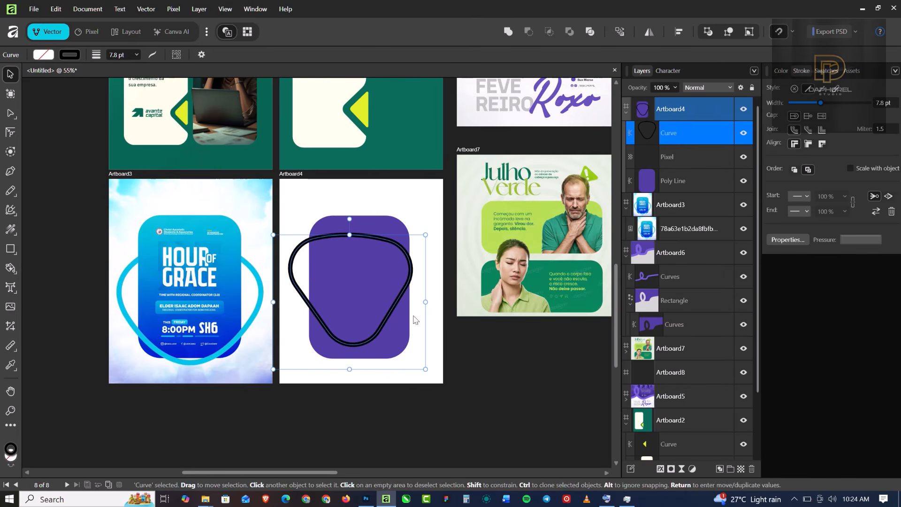
pyautogui.moveTo(444, 306); pyautogui.dragTo(451, 305)
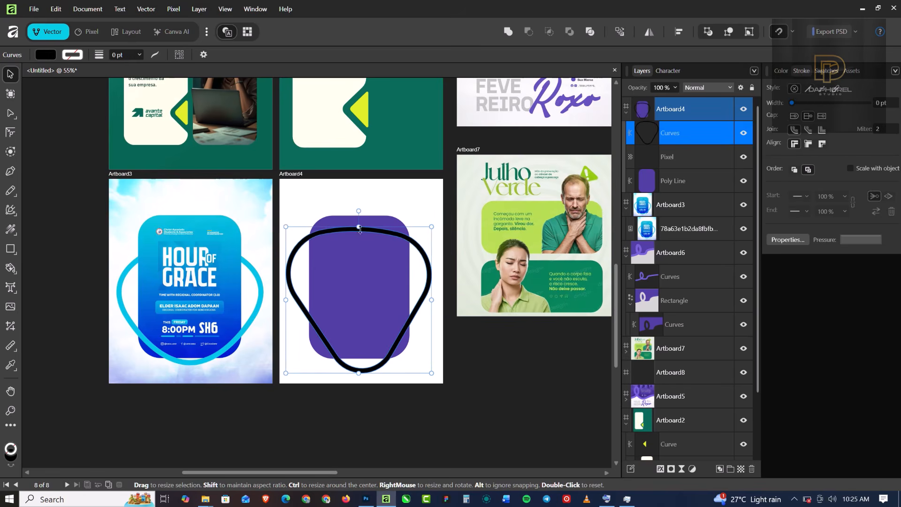
# - Resize the expanded outline to fit around the card, lowering its top edge and keeping its tip just below the card
pyautogui.moveTo(358, 228); pyautogui.dragTo(358, 238)
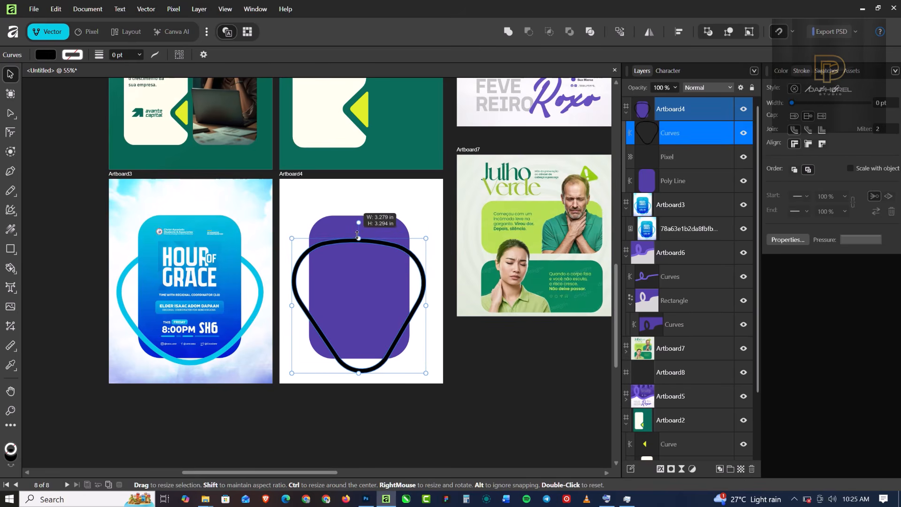
pyautogui.moveTo(359, 373); pyautogui.dragTo(359, 364)
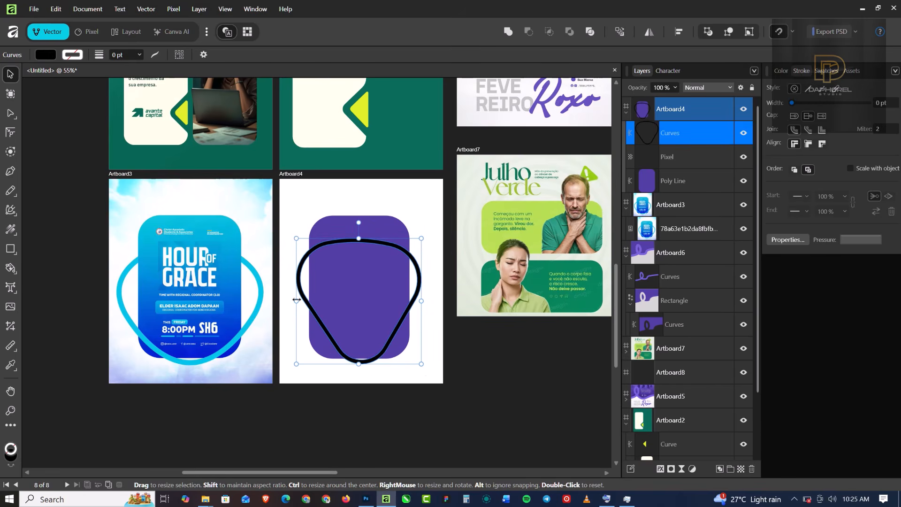
pyautogui.moveTo(297, 301); pyautogui.dragTo(293, 301)
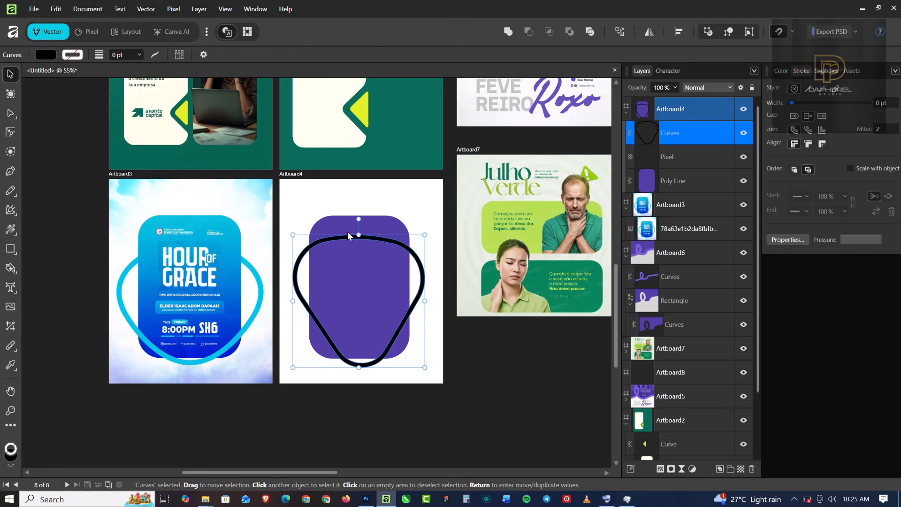
pyautogui.moveTo(359, 235); pyautogui.dragTo(371, 258)
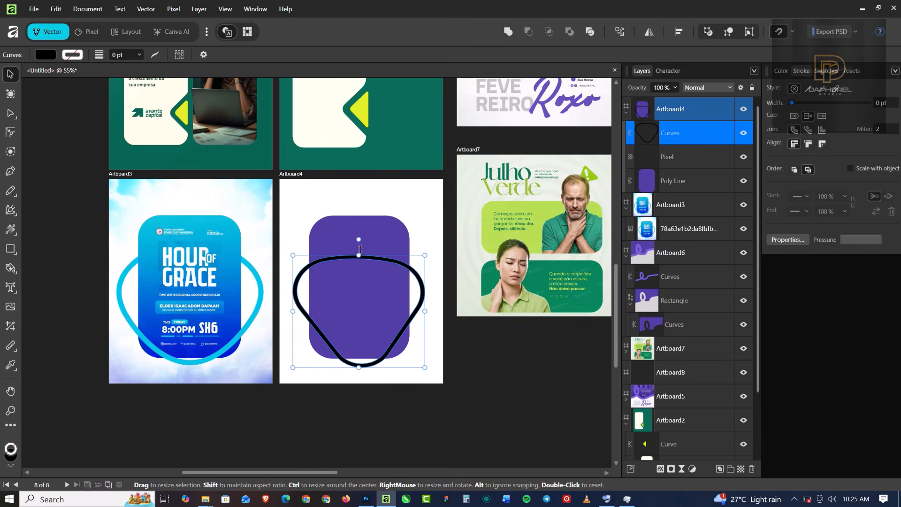
pyautogui.hotkey('ctrl', 'z')
# - Fill the outline shape with cyan #01C1EE sampled from the outline in the Artboard3 poster
pyautogui.click(781, 70)
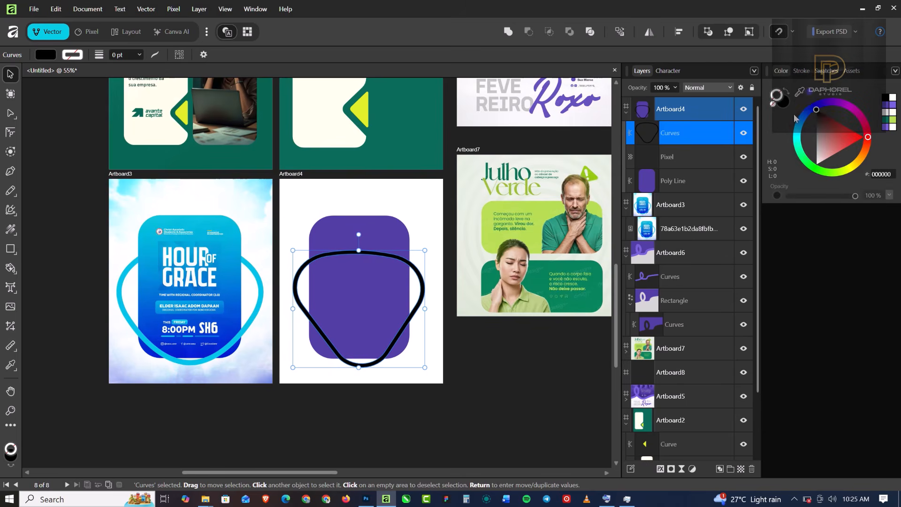
pyautogui.moveTo(799, 92)
pyautogui.mouseDown()
pyautogui.moveTo(262, 319)
pyautogui.moveTo(256, 310)
pyautogui.moveTo(260, 340)
pyautogui.mouseUp()
pyautogui.click(773, 104)
pyautogui.click(783, 102)
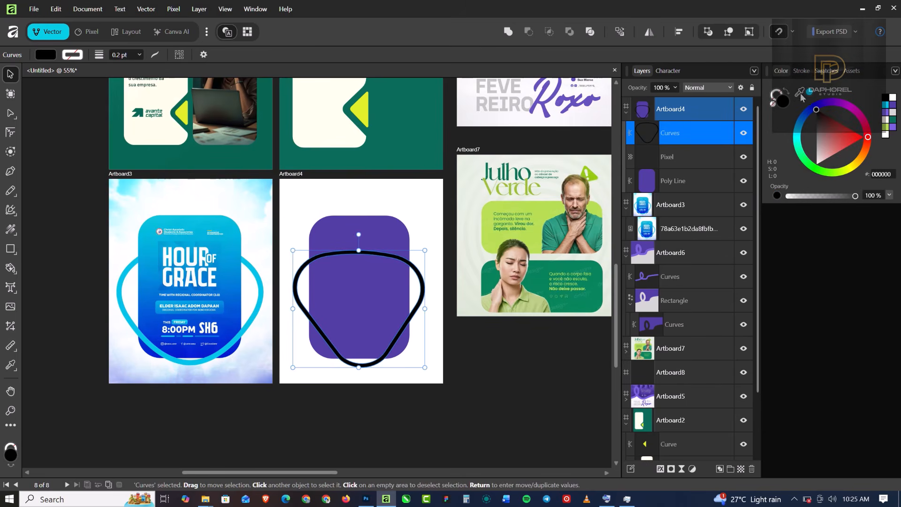
pyautogui.moveTo(800, 93)
pyautogui.mouseDown()
pyautogui.moveTo(297, 244)
pyautogui.moveTo(263, 300)
pyautogui.mouseUp()
# - Apply a vertical linear gradient fill to the rounded card, running from its bottom edge to its top edge
pyautogui.click(363, 231)
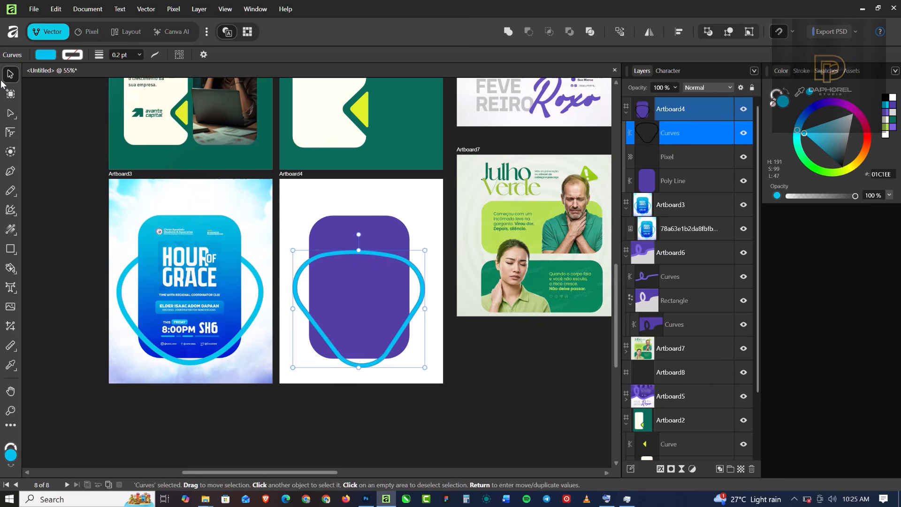
pyautogui.press('g')
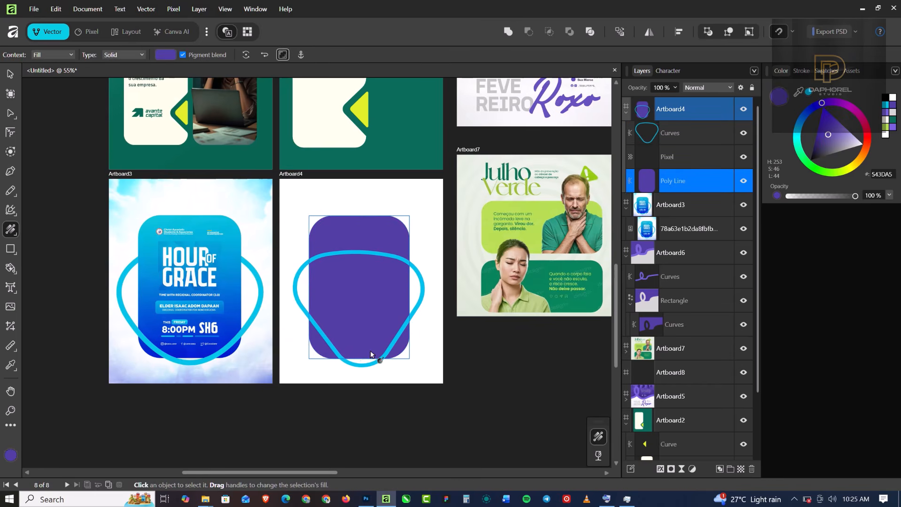
pyautogui.moveTo(365, 359); pyautogui.dragTo(368, 216)
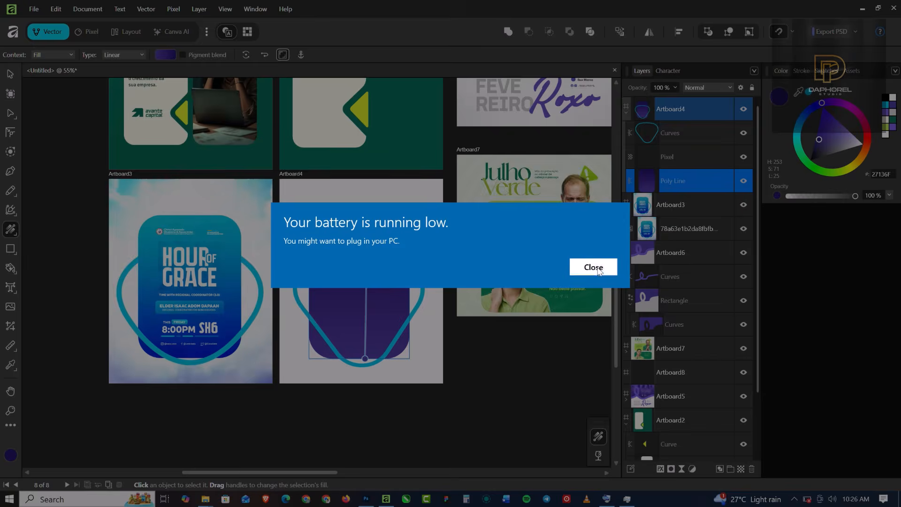
pyautogui.click(595, 267)
# - Set the card gradient's top stop to cyan #06BEE0 and bottom stop to blue #0042D4, both sampled from the Artboard3 card
pyautogui.doubleClick(11, 455)
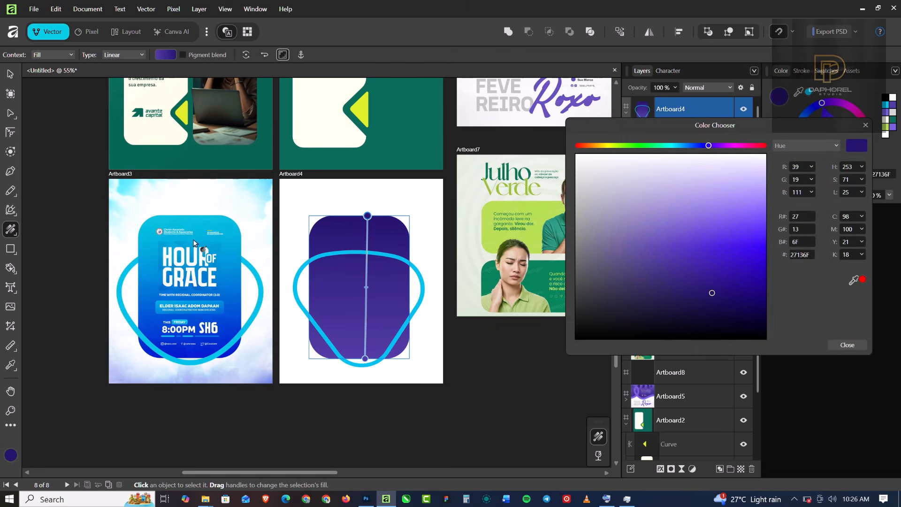
pyautogui.moveTo(854, 280); pyautogui.dragTo(195, 223)
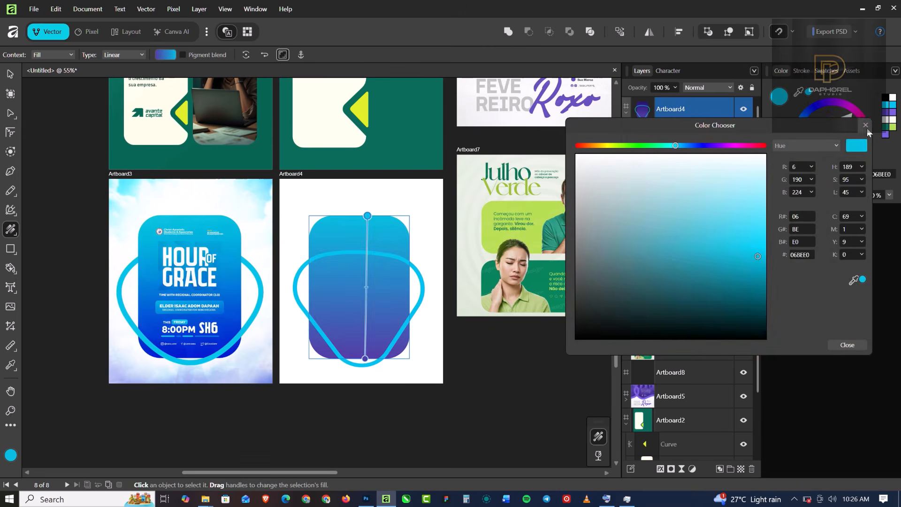
pyautogui.click(866, 126)
pyautogui.click(362, 360)
pyautogui.moveTo(798, 92); pyautogui.dragTo(237, 328)
pyautogui.press('v')
pyautogui.click(449, 232)
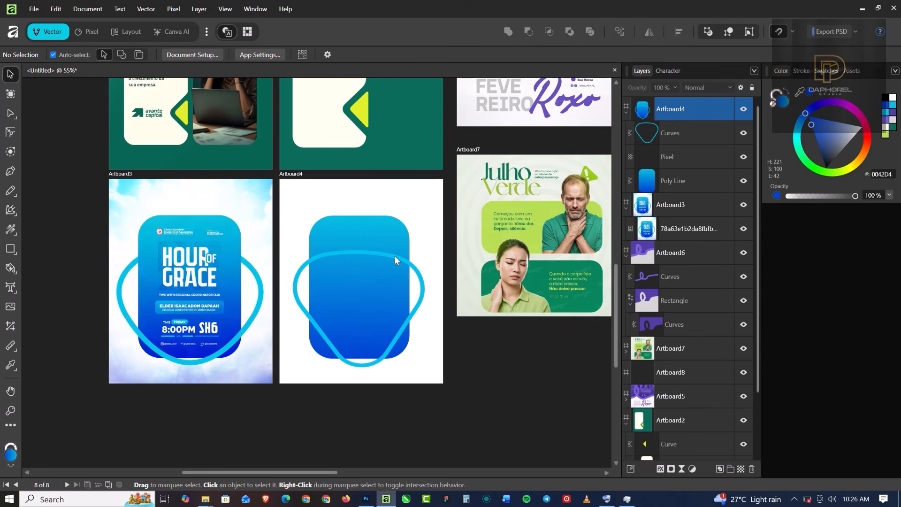
# - Delete the empty pixel layer and move the cyan outline behind the gradient card
pyautogui.click(379, 250)
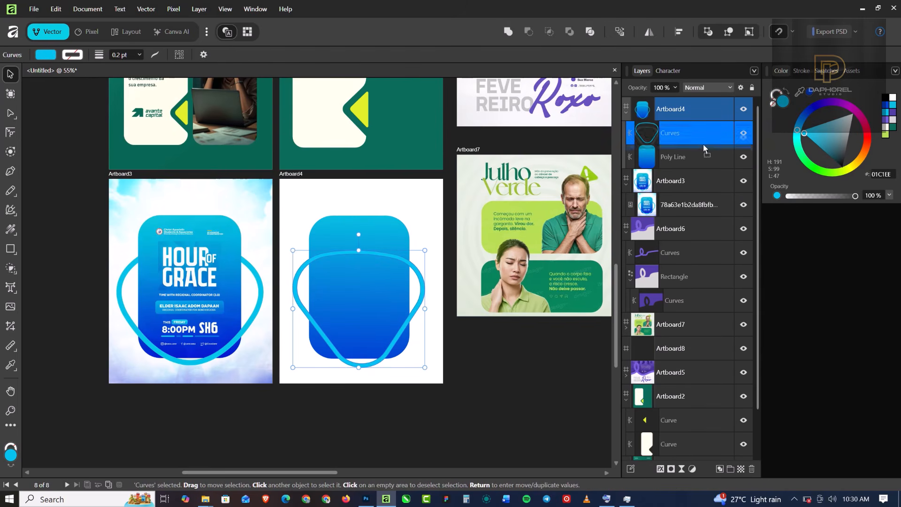
pyautogui.hotkey('ctrl', '[')
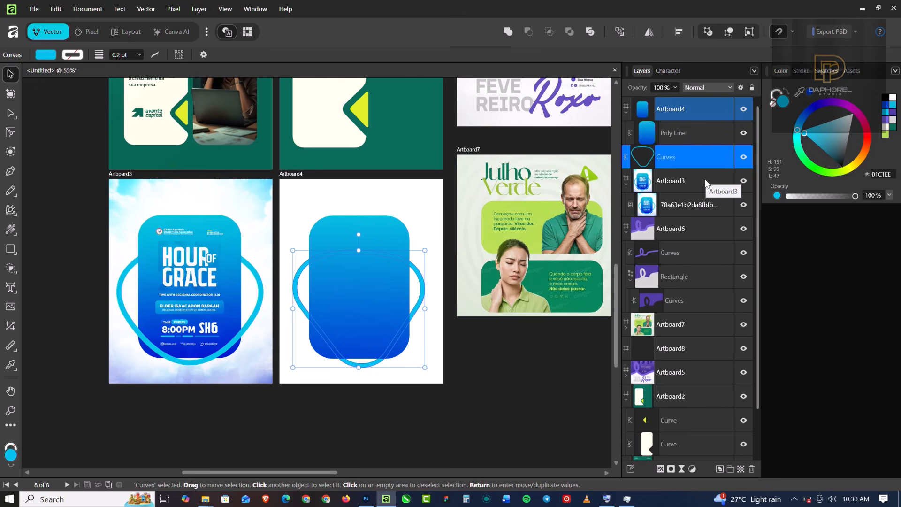
# - With the Shape Builder, split the outline's left diagonal, bottom curve and right diagonal into separate shapes from the card and outline
pyautogui.keyDown('shift'); pyautogui.click(694, 135); pyautogui.keyUp('shift')
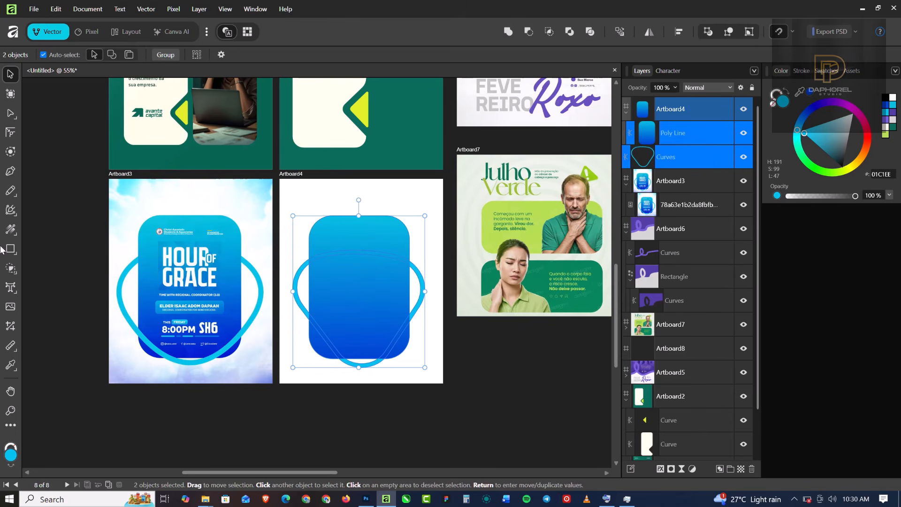
pyautogui.click(10, 268)
pyautogui.click(37, 267)
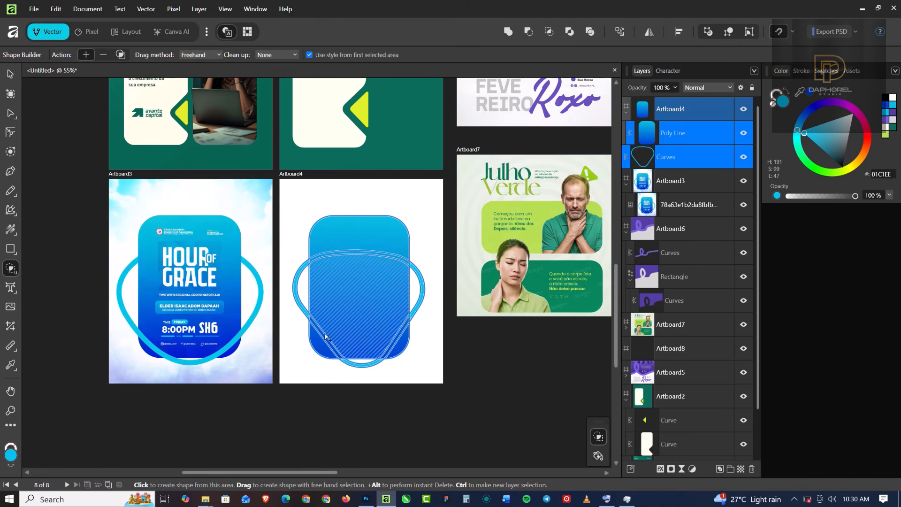
pyautogui.click(361, 367)
pyautogui.click(397, 353)
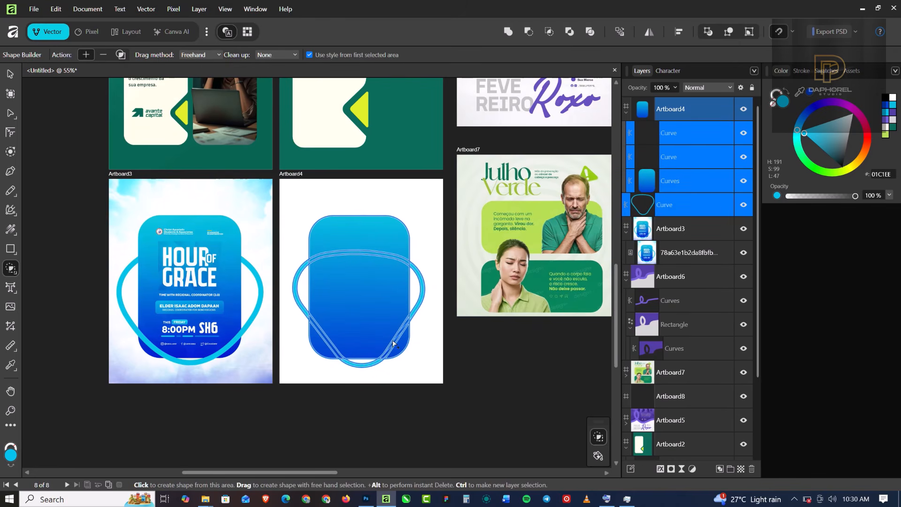
pyautogui.click(393, 345)
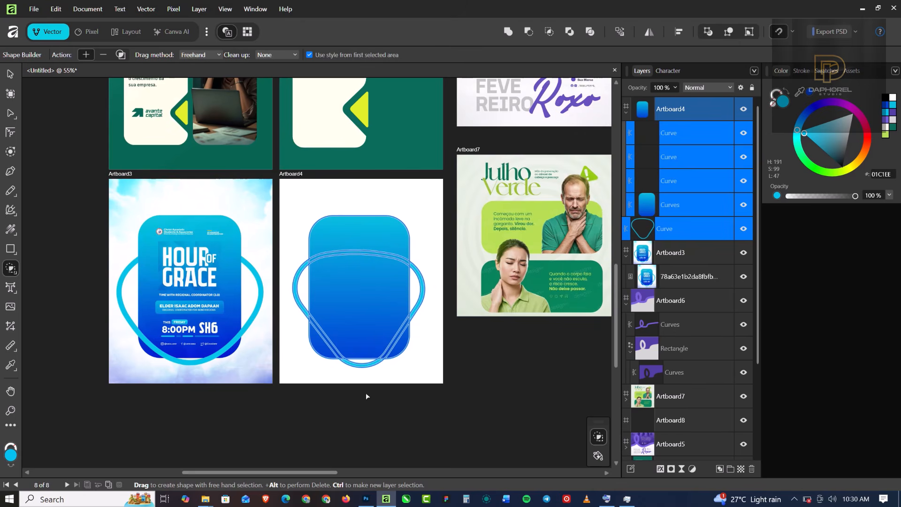
pyautogui.press('v')
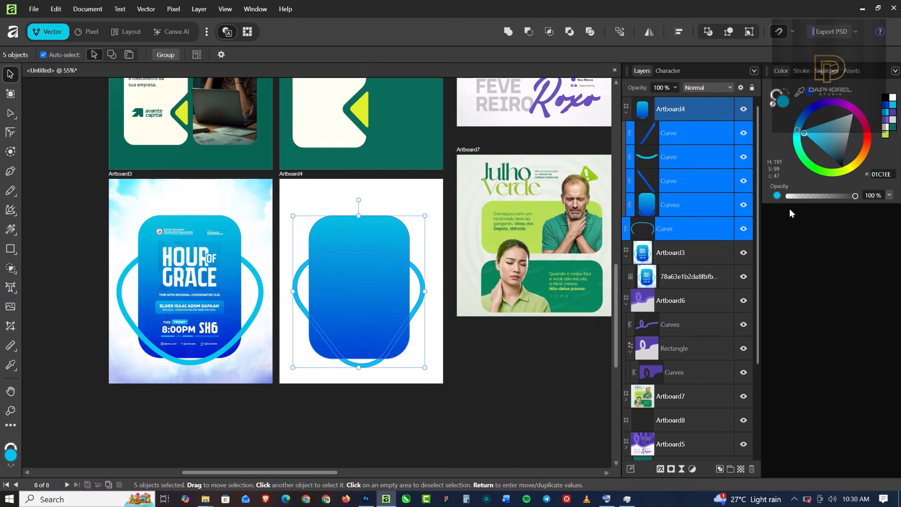
# - Fill the three split outline segments with cyan #00C2E8 sampled from the bottom of the Artboard3 outline
pyautogui.click(691, 179)
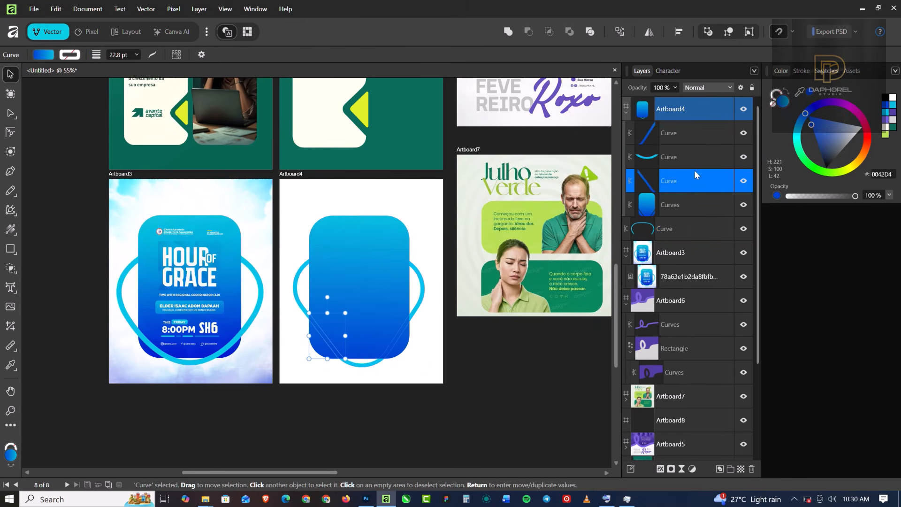
pyautogui.keyDown('shift'); pyautogui.click(696, 140); pyautogui.keyUp('shift')
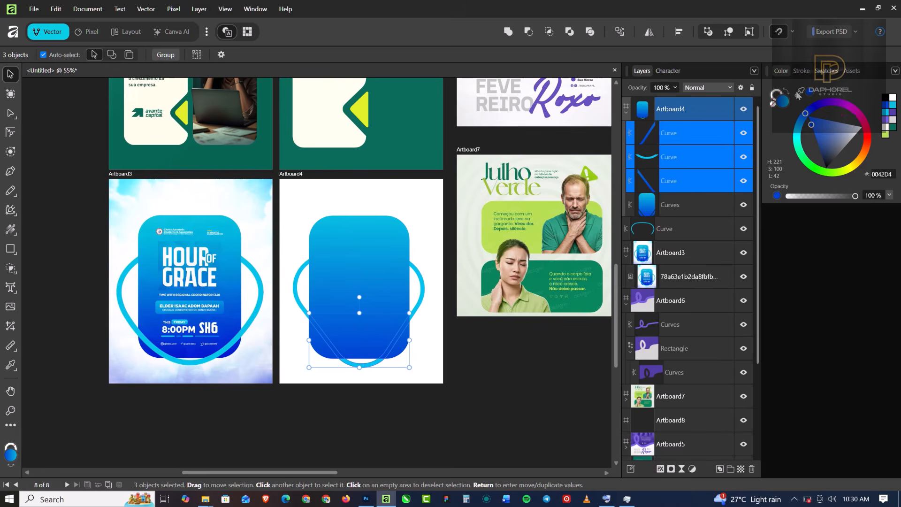
pyautogui.moveTo(800, 91); pyautogui.dragTo(192, 362)
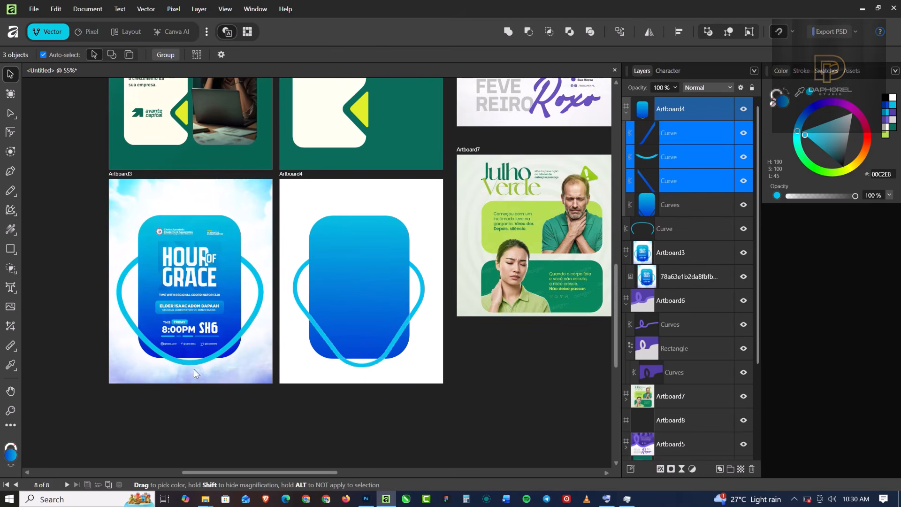
pyautogui.click(90, 149)
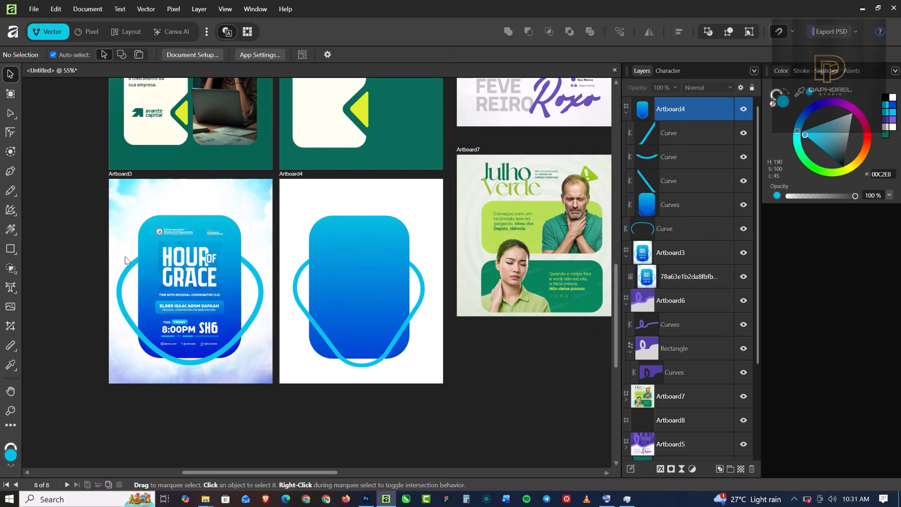
pyautogui.click(352, 252)
pyautogui.moveTo(350, 252); pyautogui.dragTo(421, 262)
pyautogui.hotkey('ctrl', 'z')
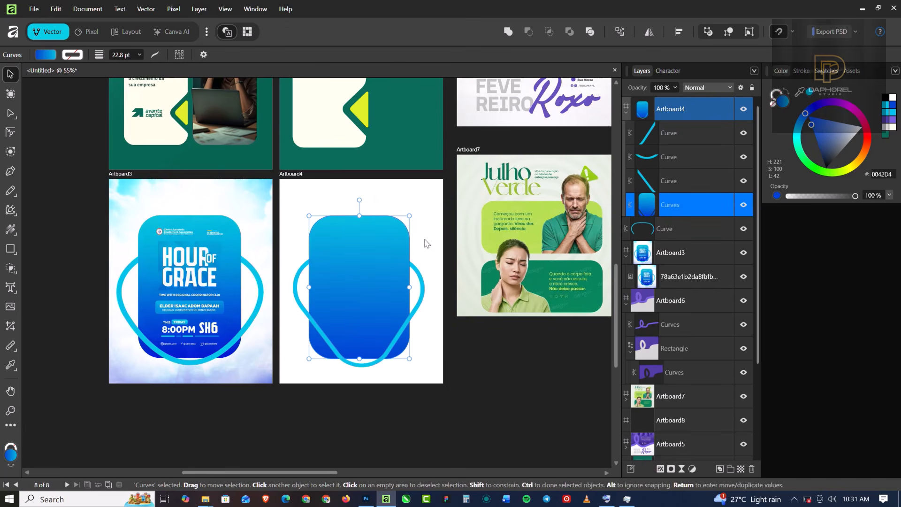
# - Draw a wide rounded rectangle across the upper middle of Artboard8, matching the first text card on Artboard7
pyautogui.scroll(-2, 186, 276)
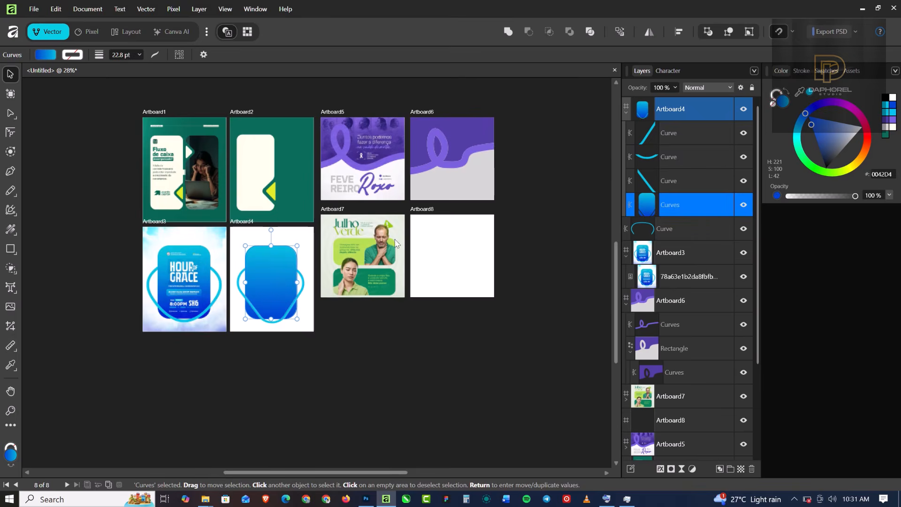
pyautogui.scroll(4, 452, 255)
pyautogui.scroll(1, 445, 242)
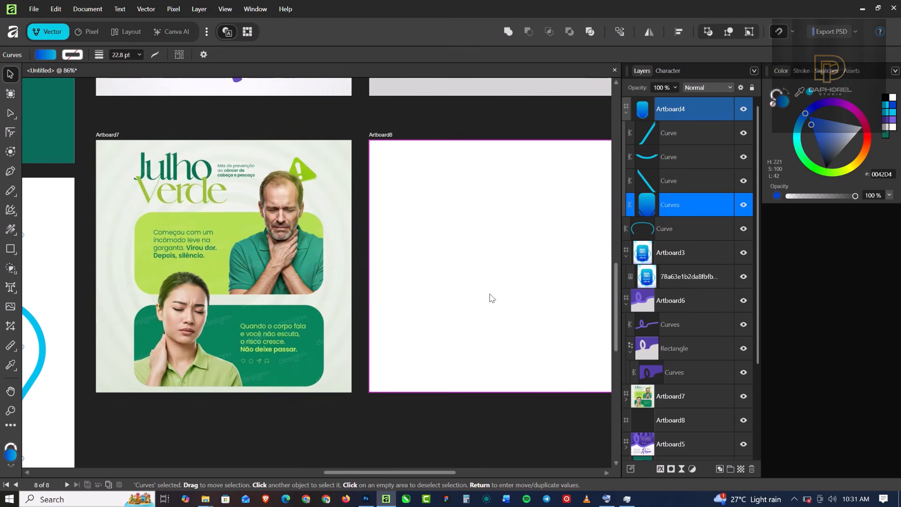
pyautogui.click(10, 248)
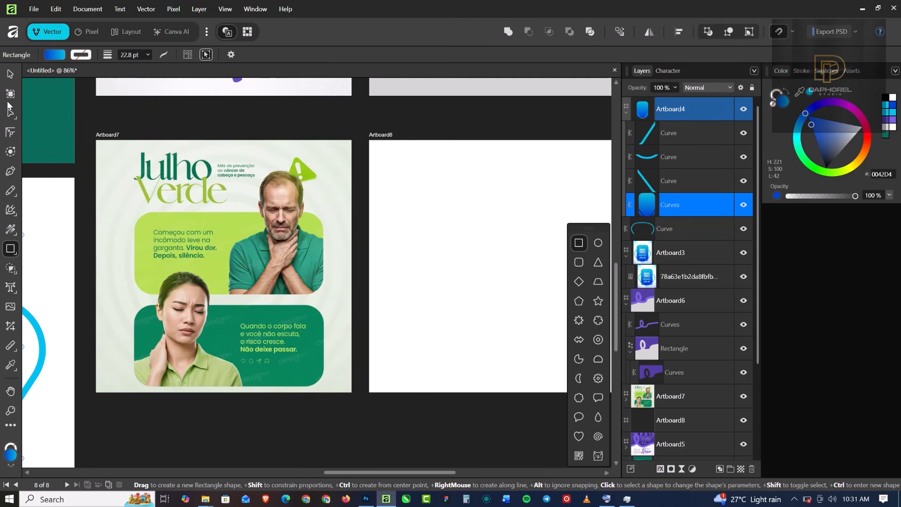
pyautogui.rightClick(10, 248)
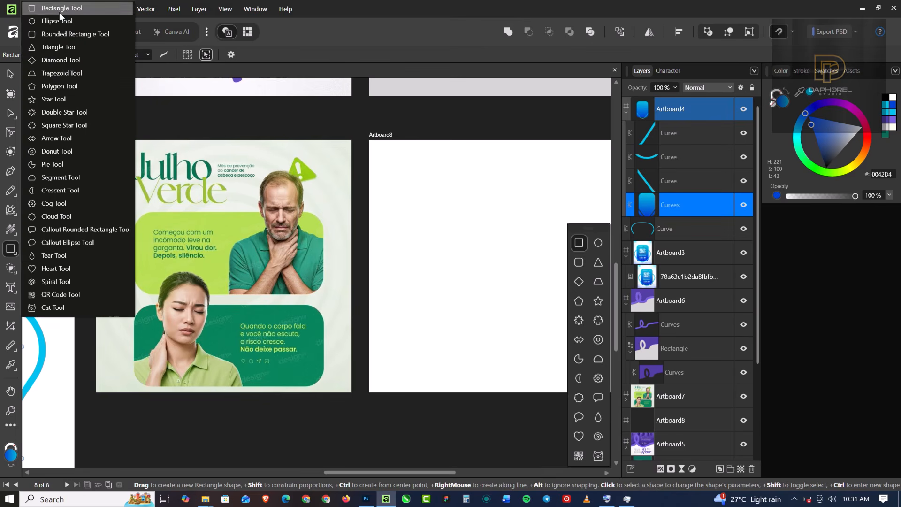
pyautogui.click(52, 33)
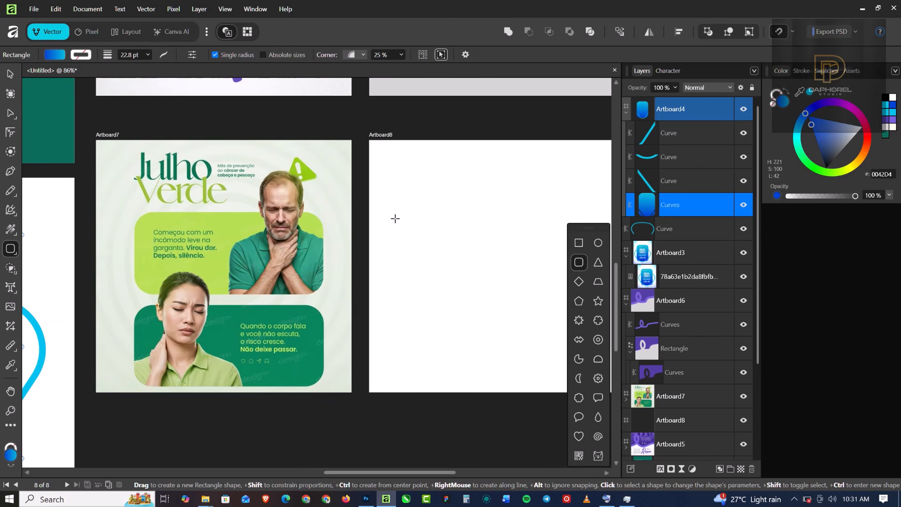
pyautogui.moveTo(396, 217)
pyautogui.mouseDown()
pyautogui.moveTo(527, 277)
pyautogui.moveTo(569, 292)
pyautogui.moveTo(569, 282)
pyautogui.mouseUp()
# - Widen the rounded rectangle to about 3.17 in and raise its upper edge to about 1.39 in height
pyautogui.scroll(-4, 195, 258)
pyautogui.scroll(2, 305, 253)
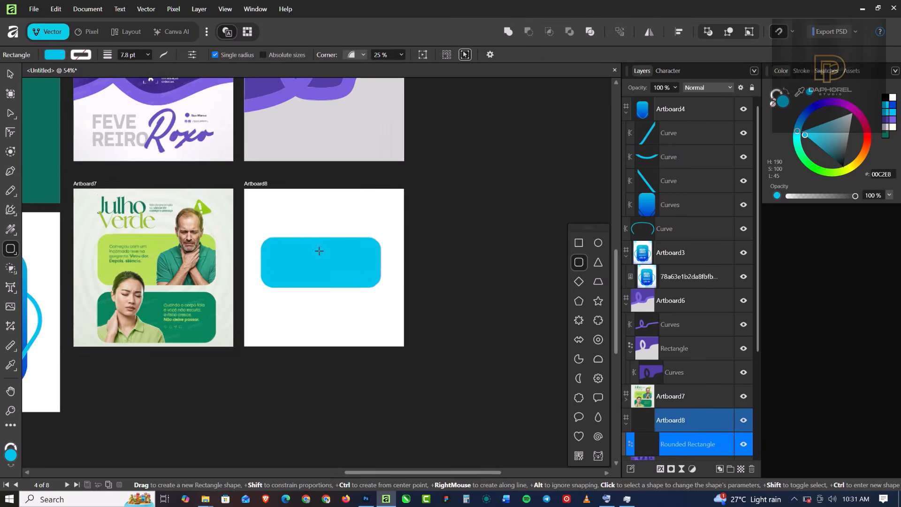
pyautogui.moveTo(379, 262); pyautogui.dragTo(388, 262)
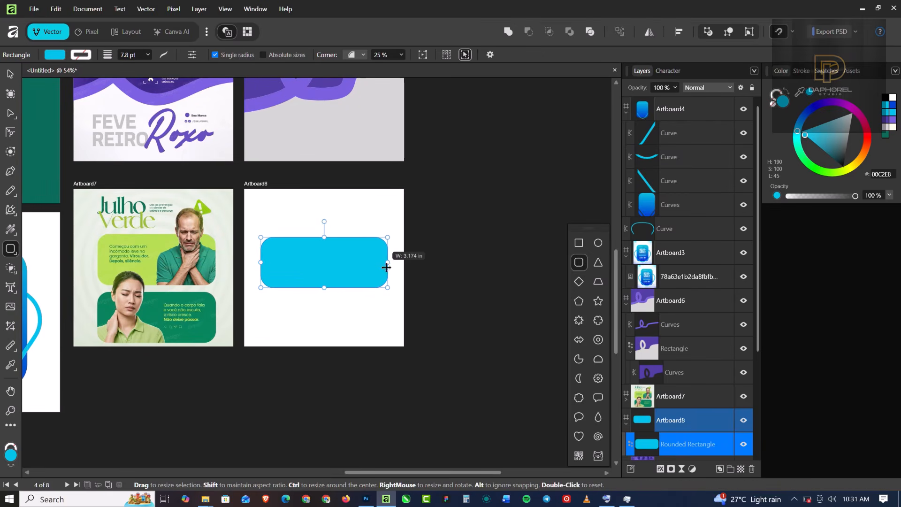
pyautogui.scroll(3, 324, 242)
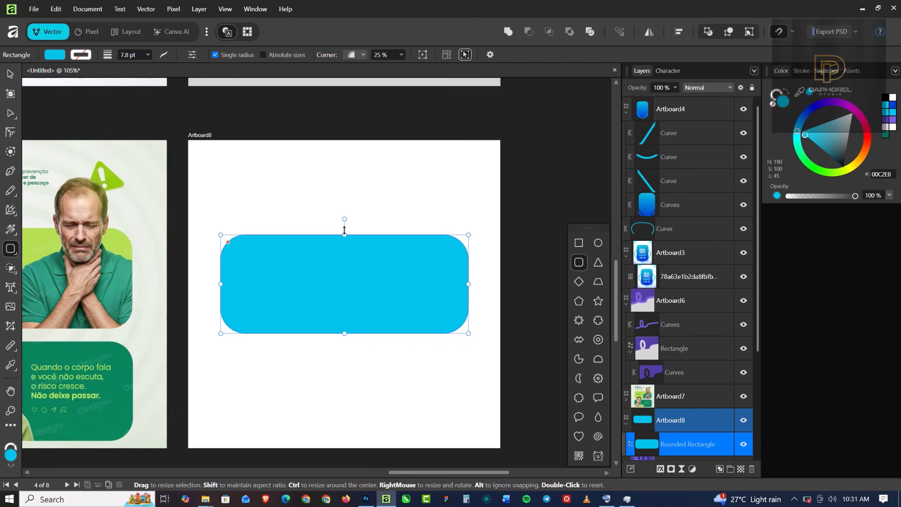
pyautogui.moveTo(345, 230); pyautogui.dragTo(344, 220)
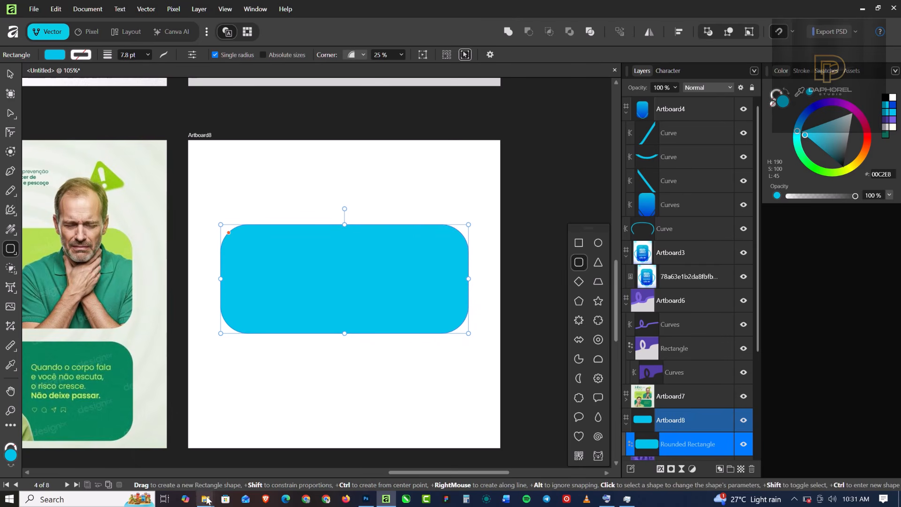
# - Place the man's photo, image 2 from the SOCIAL MEDIA FLYER folder, onto Artboard8 over the rounded rectangle
pyautogui.moveTo(206, 499)
pyautogui.click(192, 463)
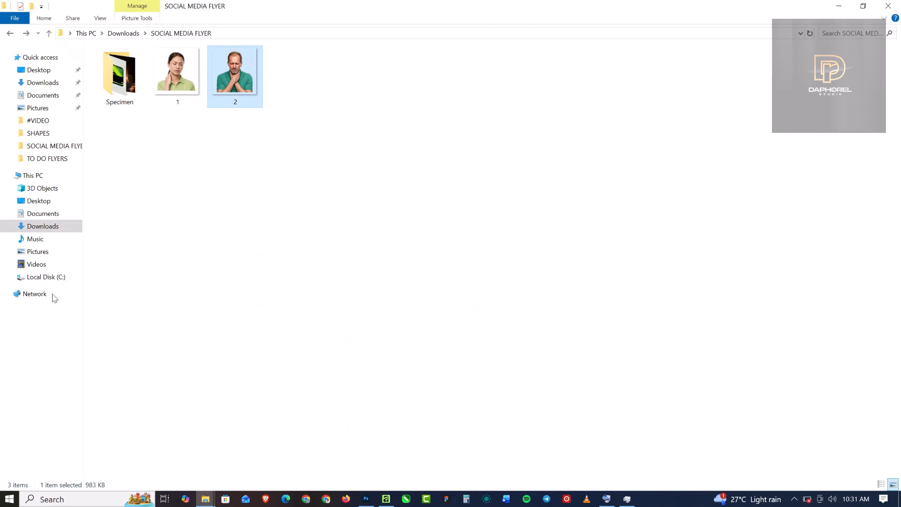
pyautogui.moveTo(232, 67); pyautogui.dragTo(362, 318)
pyautogui.scroll(-5, 364, 323)
pyautogui.scroll(4, 381, 267)
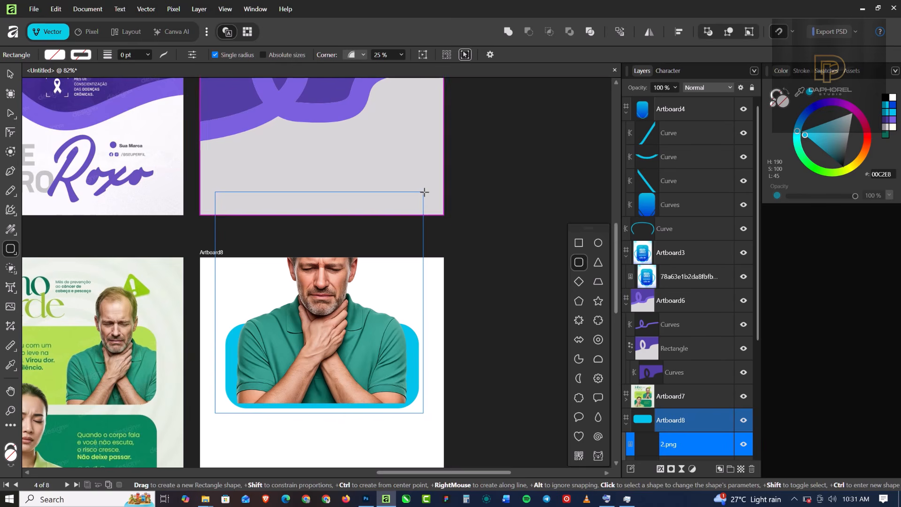
# - Scale the man's photo to about 63% and position it over the rounded rectangle's right end, aligned near its lower edge
pyautogui.click(9, 74)
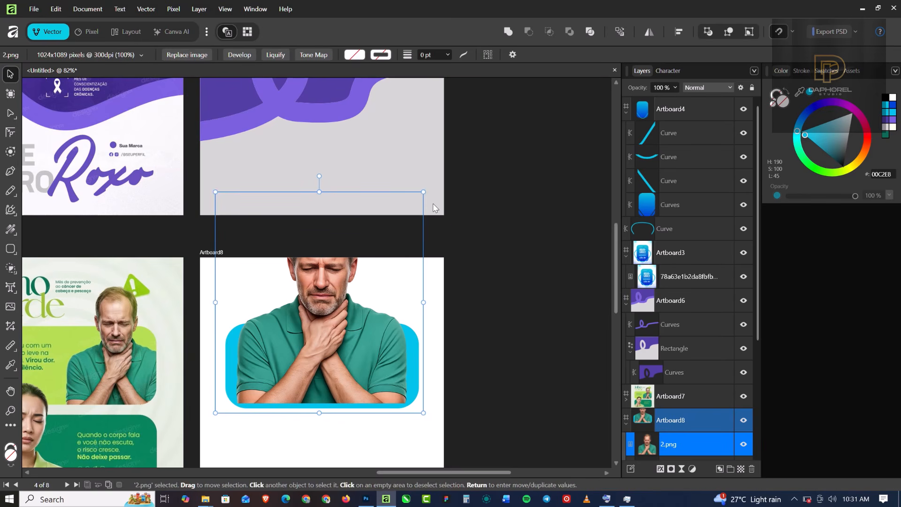
pyautogui.moveTo(424, 192); pyautogui.dragTo(380, 237)
pyautogui.moveTo(323, 301); pyautogui.dragTo(368, 342)
pyautogui.moveTo(423, 277); pyautogui.dragTo(431, 269)
pyautogui.moveTo(384, 370); pyautogui.dragTo(385, 373)
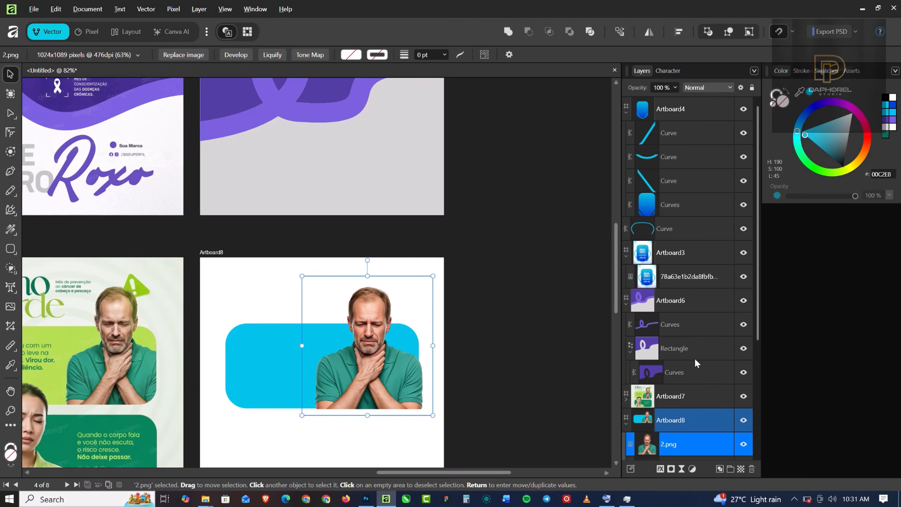
# - Duplicate the 2.png photo and clip the lower copy inside the rounded rectangle, leaving the upper copy visible
pyautogui.scroll(-3, 728, 331)
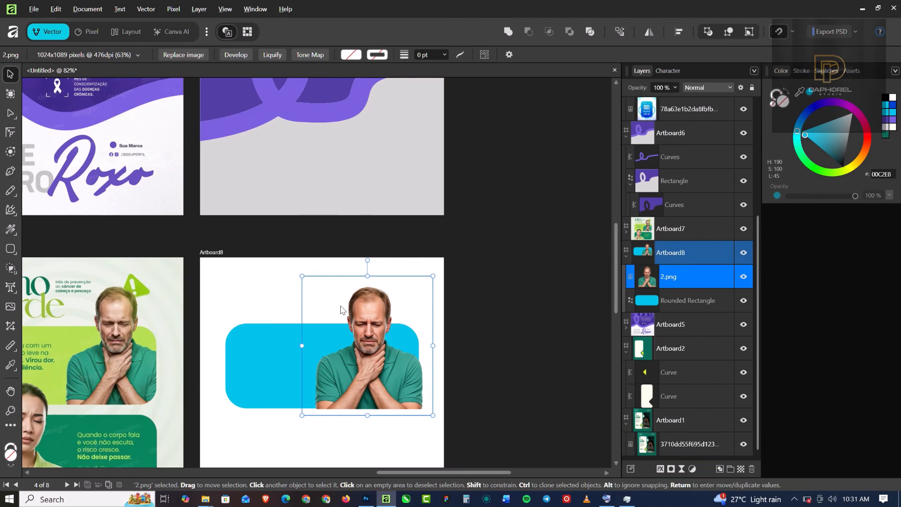
pyautogui.scroll(-2, 391, 327)
pyautogui.scroll(2, 381, 334)
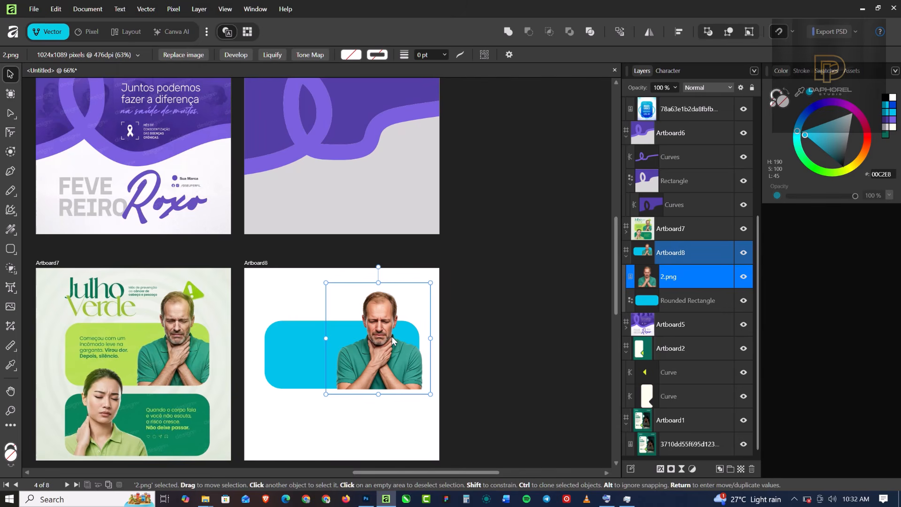
pyautogui.hotkey('ctrl', 'j')
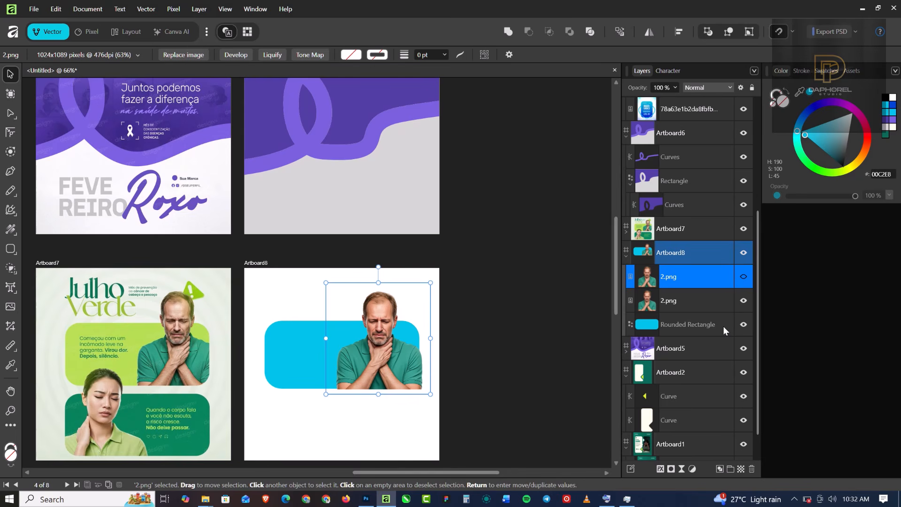
pyautogui.click(379, 361)
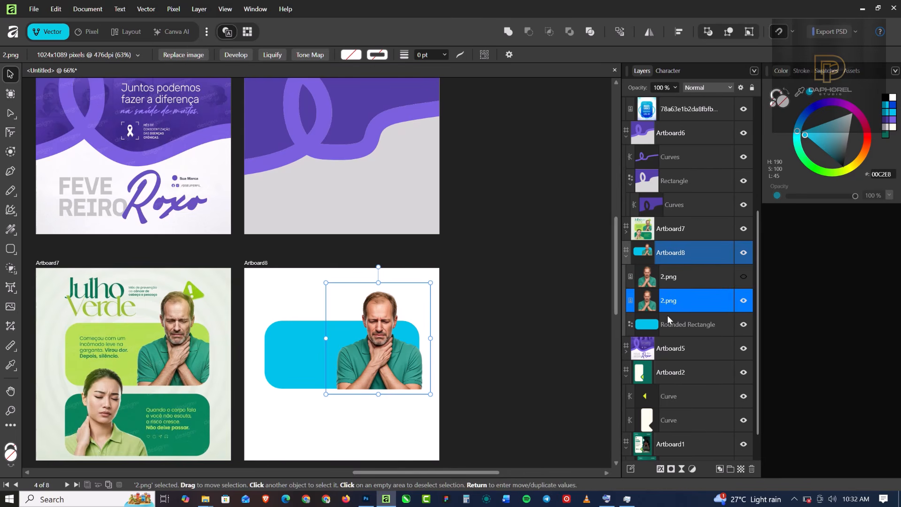
pyautogui.moveTo(704, 307); pyautogui.dragTo(703, 323)
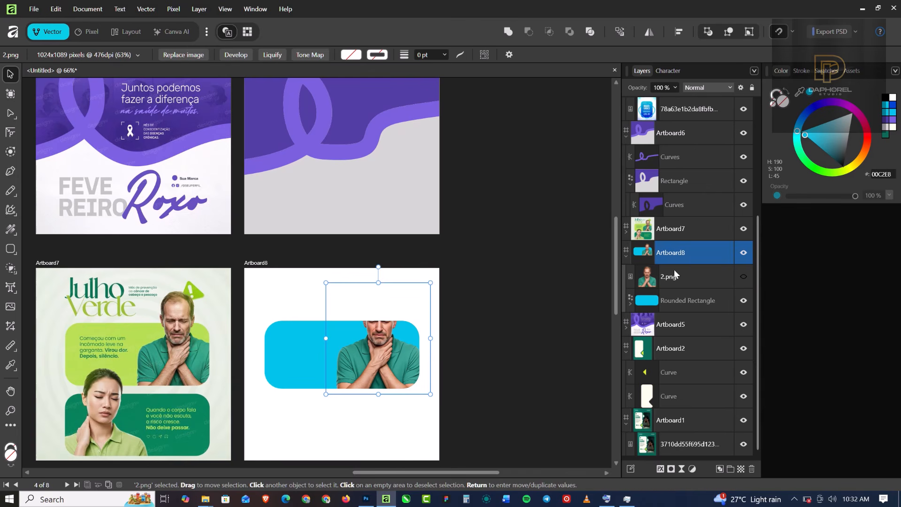
pyautogui.click(744, 279)
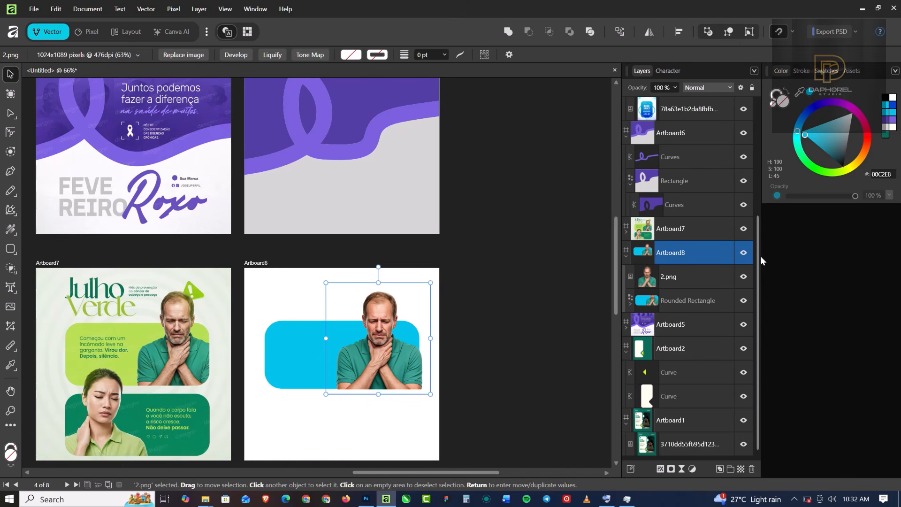
# - Try adding a mask layer to Artboard8 above the man's photo
pyautogui.click(671, 468)
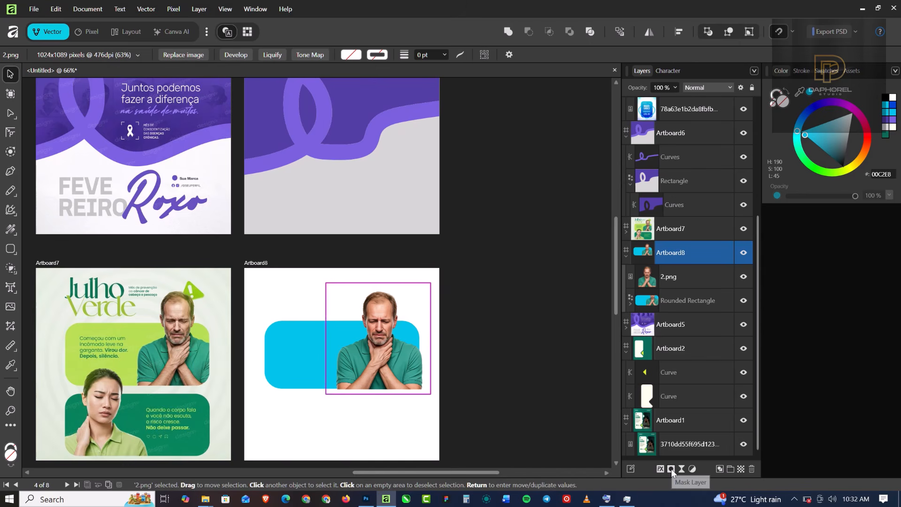
pyautogui.click(670, 257)
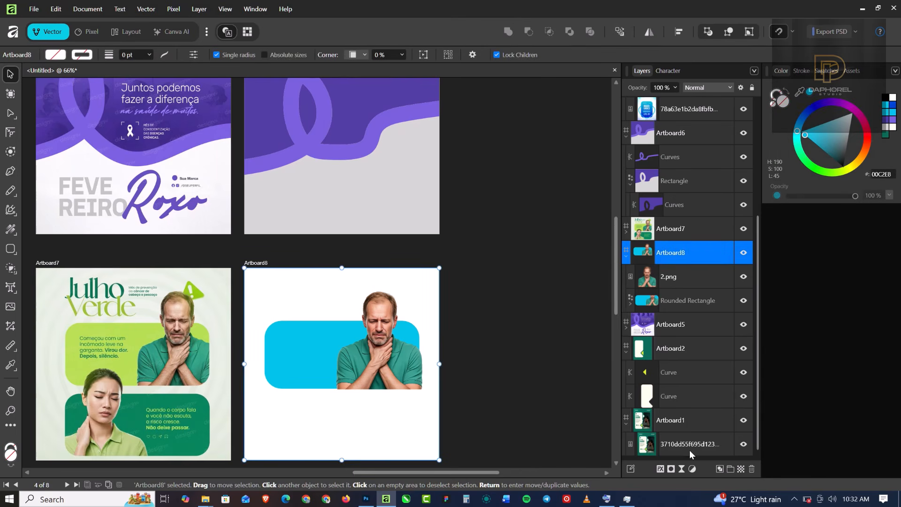
pyautogui.click(671, 470)
pyautogui.click(670, 467)
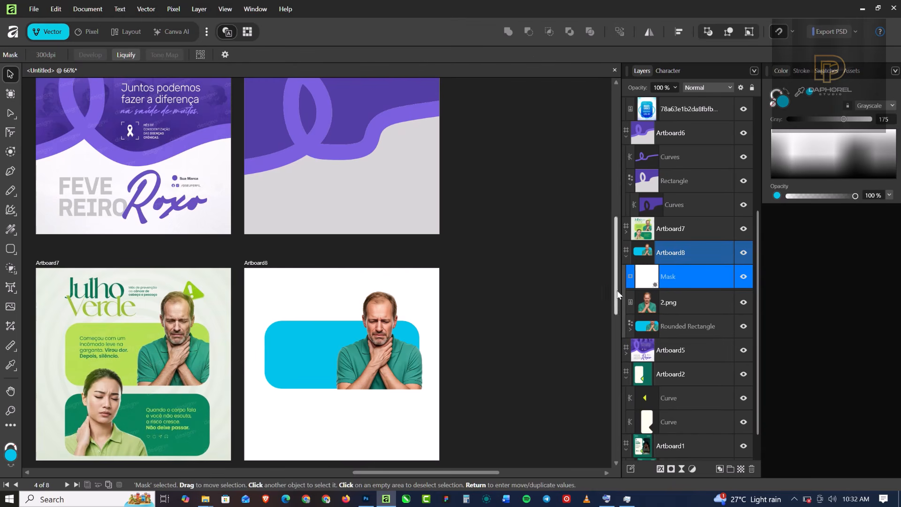
pyautogui.click(626, 256)
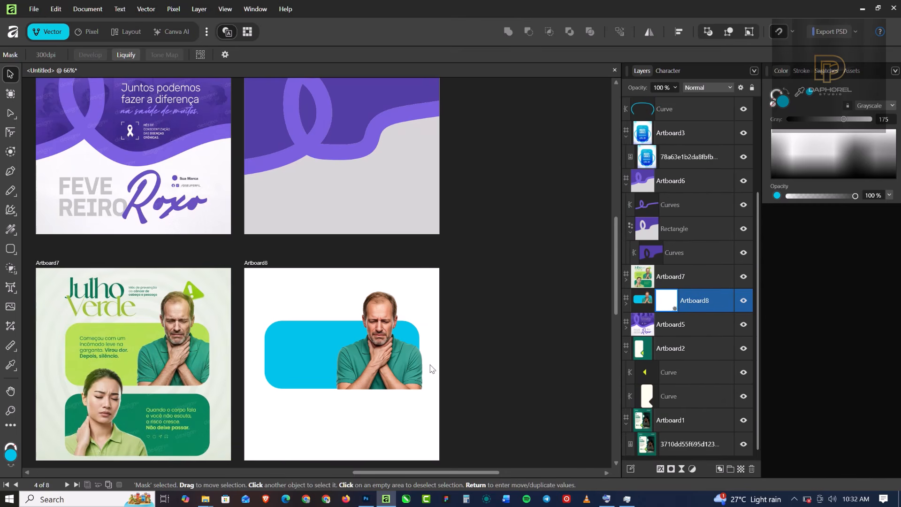
# - Switch to pixel editing with the Paint Brush, set the colours to black and white, and show the upper 2.png copy
pyautogui.click(90, 30)
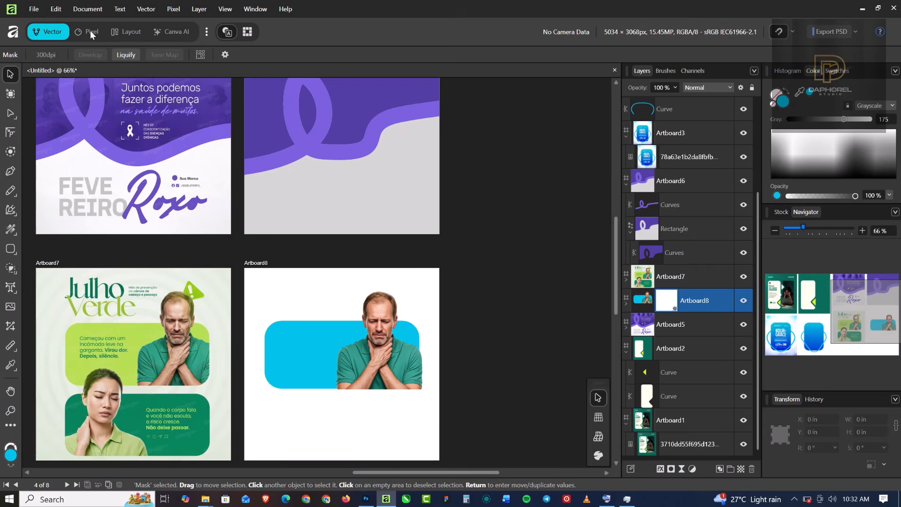
pyautogui.click(10, 170)
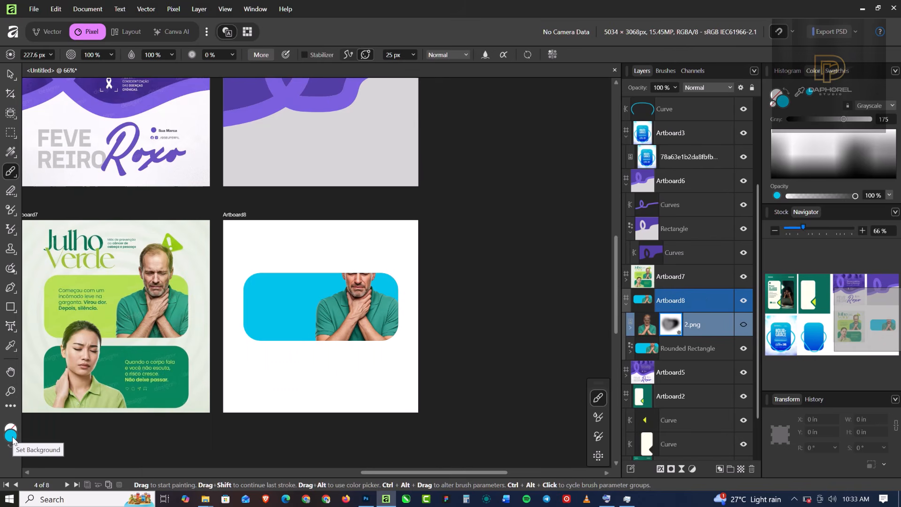
pyautogui.click(13, 440)
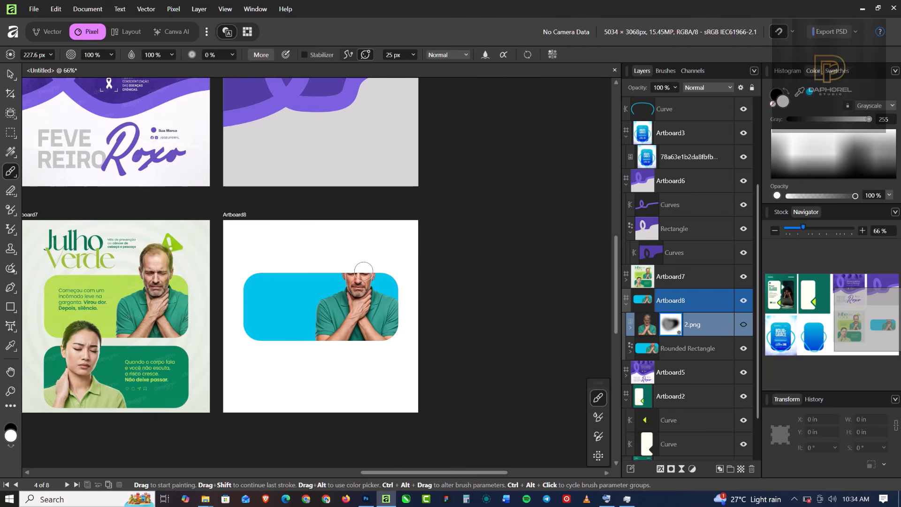
pyautogui.click(744, 327)
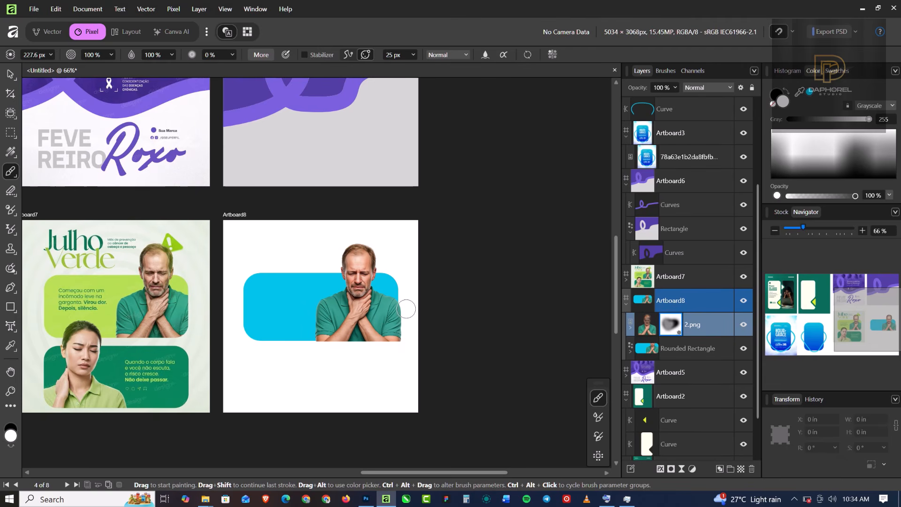
# - Paint black on the upper 2.png copy's mask over the shirt areas outside the rounded rectangle's right and lower edges
pyautogui.press('x')
pyautogui.moveTo(406, 304)
pyautogui.mouseDown()
pyautogui.moveTo(407, 333)
pyautogui.moveTo(411, 293)
pyautogui.moveTo(405, 344)
pyautogui.moveTo(407, 296)
pyautogui.moveTo(399, 344)
pyautogui.moveTo(315, 353)
pyautogui.mouseUp()
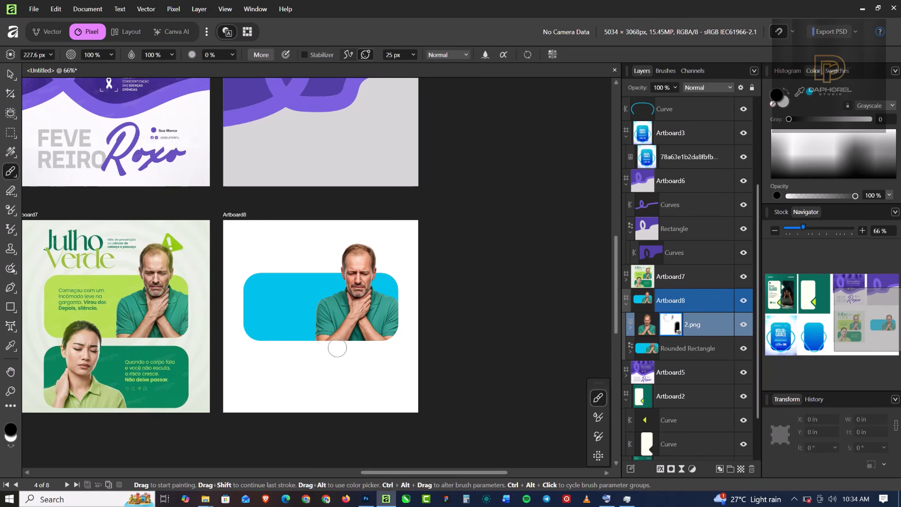
pyautogui.moveTo(410, 343)
pyautogui.mouseDown()
pyautogui.moveTo(375, 347)
pyautogui.moveTo(396, 296)
pyautogui.mouseUp()
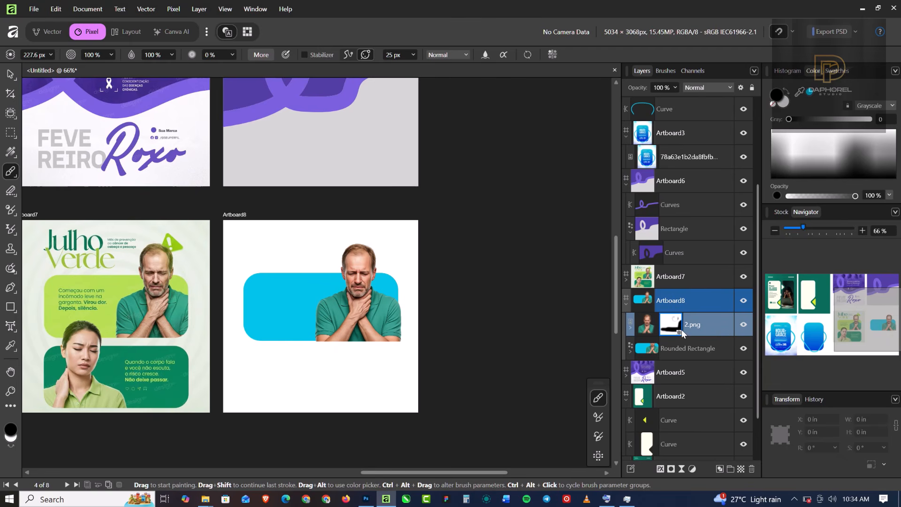
# - Refill the upper 2.png copy's mask with white, and paint out the shoulder and shirt hem overflowing the rounded rectangle in black
pyautogui.click(744, 324)
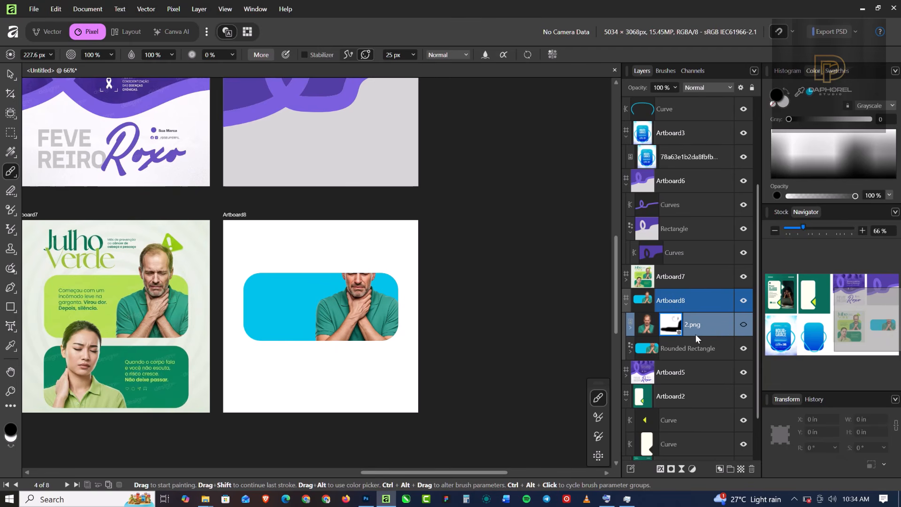
pyautogui.hotkey('ctrl', 'BackSpace')
pyautogui.click(743, 324)
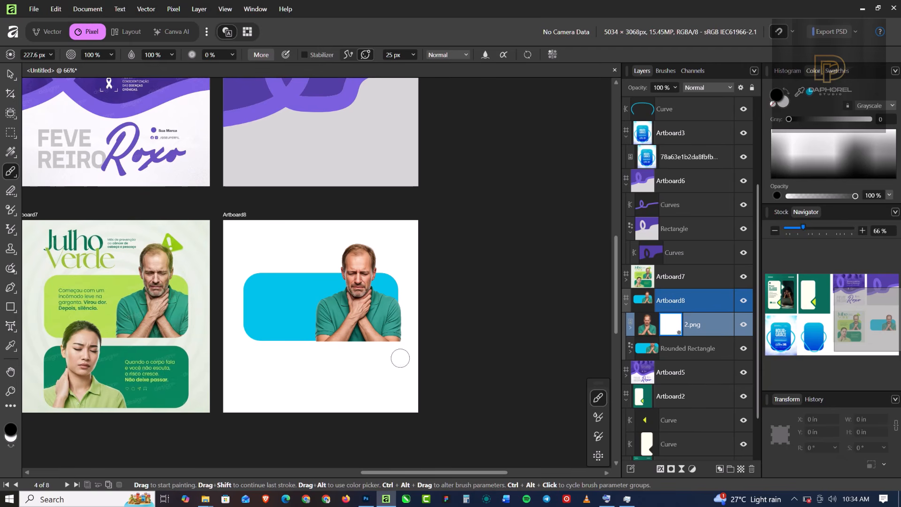
pyautogui.moveTo(401, 357); pyautogui.dragTo(407, 280)
pyautogui.moveTo(401, 346)
pyautogui.mouseDown()
pyautogui.moveTo(316, 344)
pyautogui.moveTo(387, 341)
pyautogui.mouseUp()
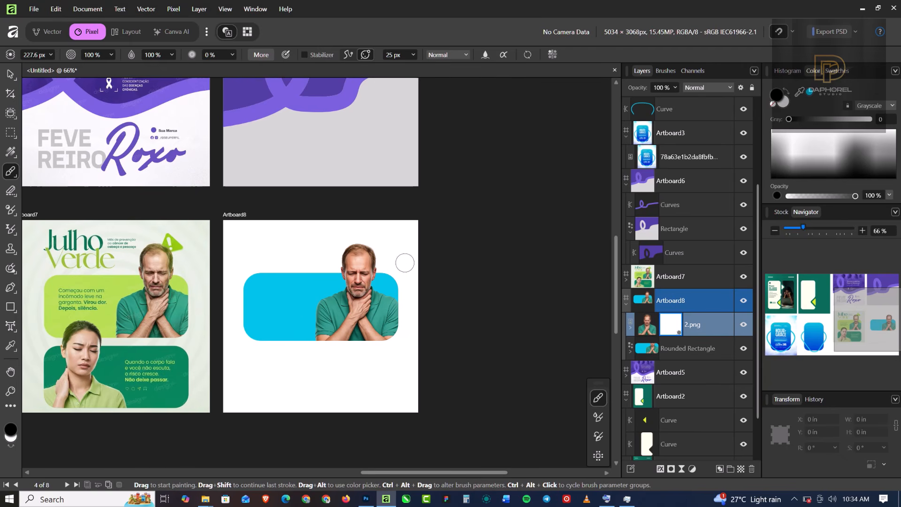
# - Fill the rounded rectangle with light green #B7E054 sampled from the upper card on Artboard7, and deselect it
pyautogui.click(9, 75)
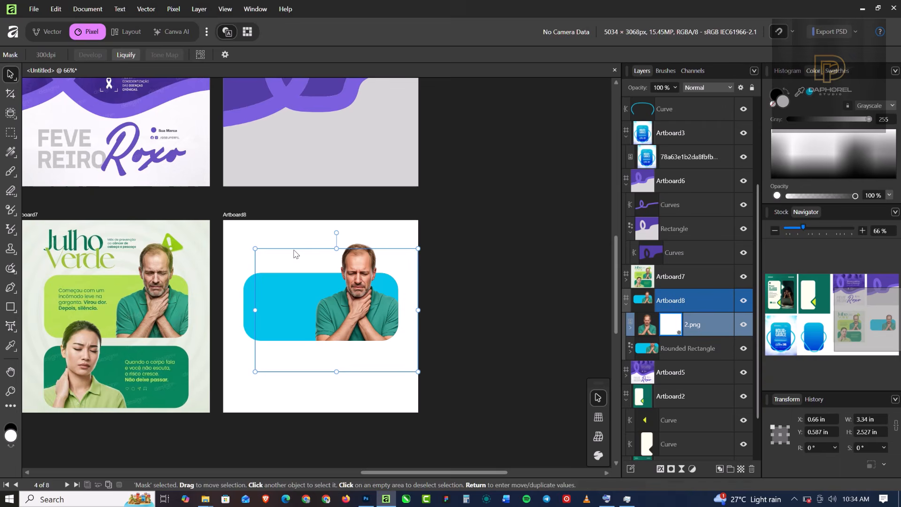
pyautogui.click(245, 302)
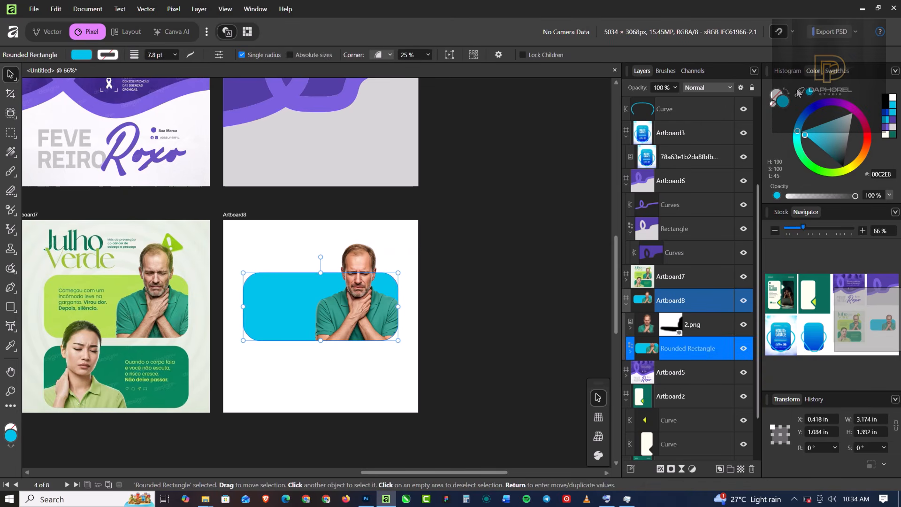
pyautogui.moveTo(798, 93); pyautogui.dragTo(117, 294)
pyautogui.click(10, 76)
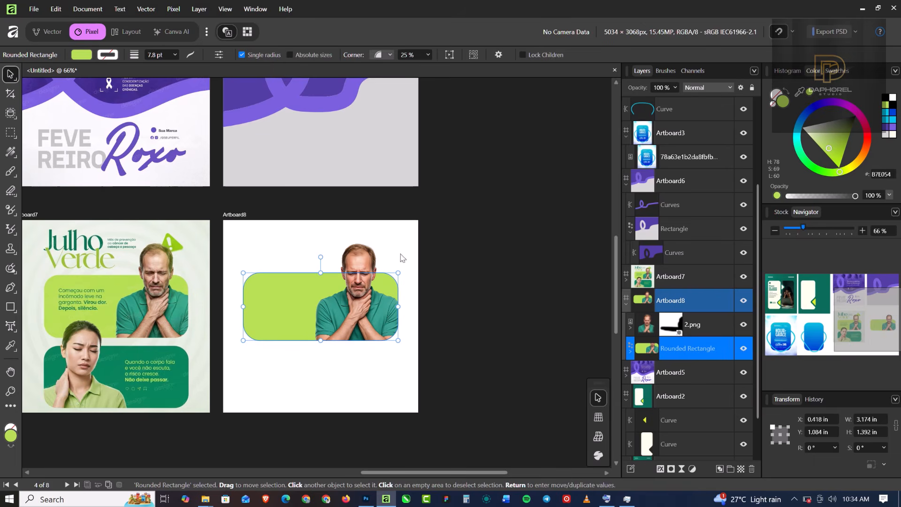
pyautogui.scroll(-3, 429, 263)
pyautogui.click(477, 234)
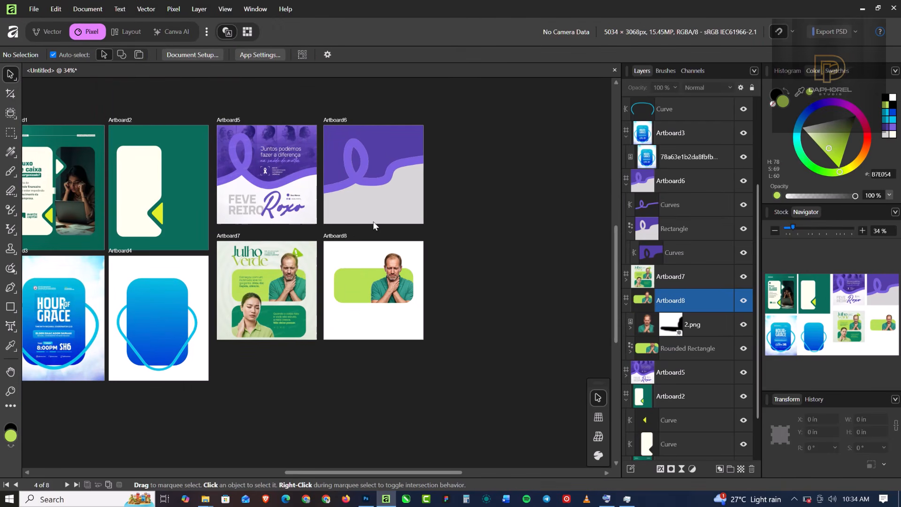